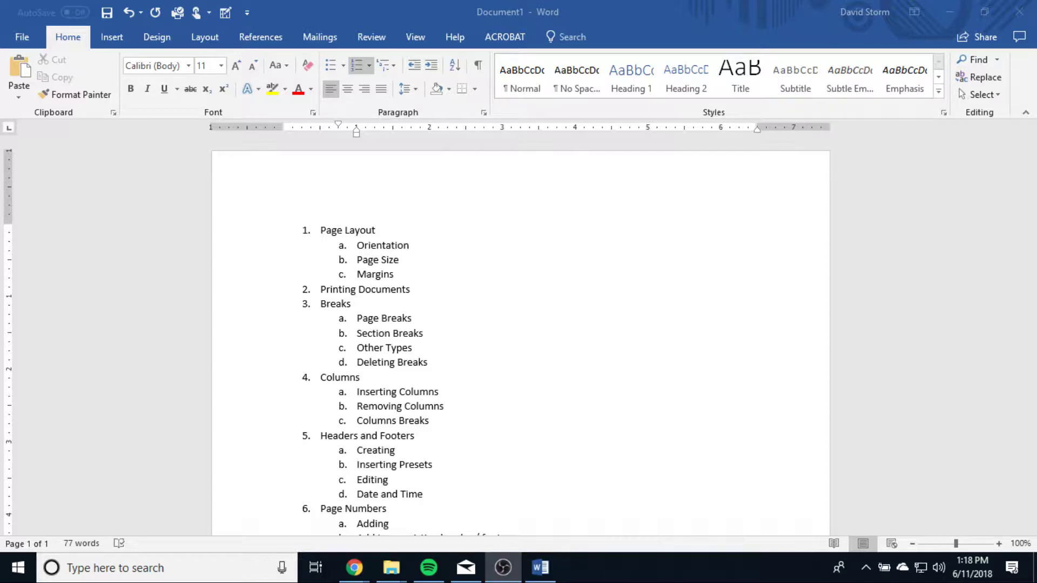
Set the page orientation to landscape
scroll(509, 371, down, 4)
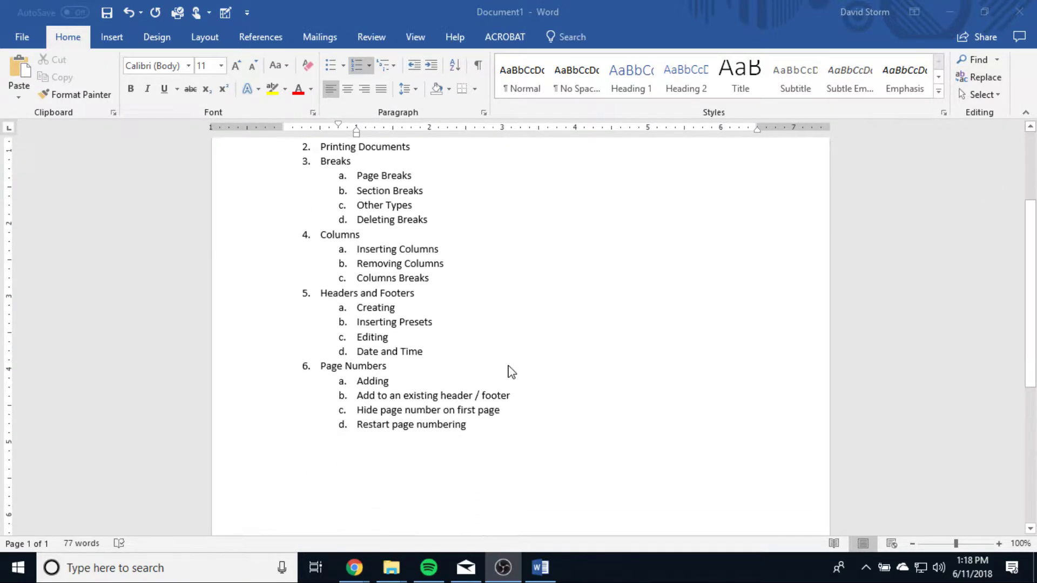
scroll(509, 370, up, 2)
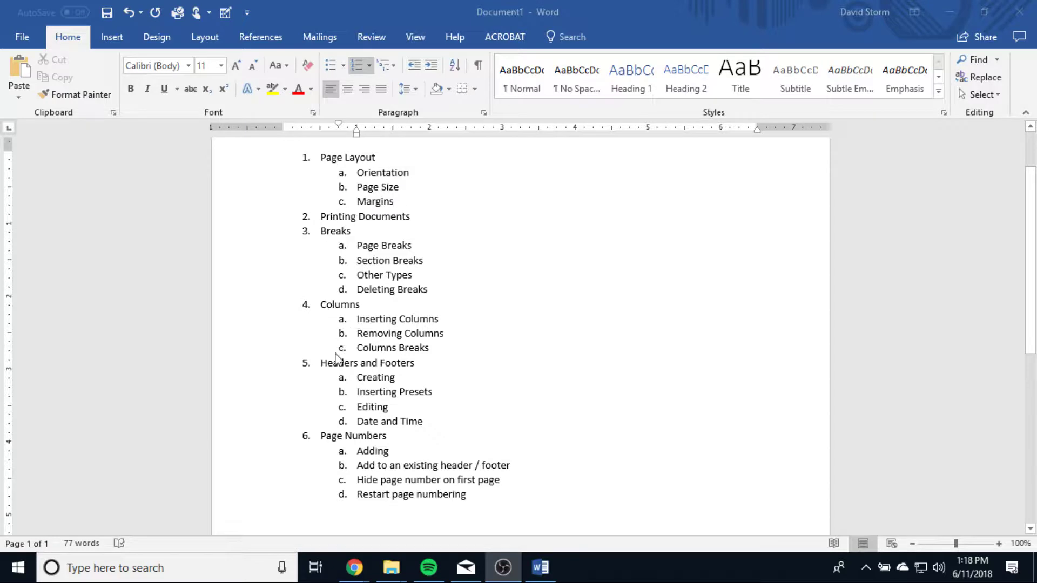
scroll(486, 447, up, 2)
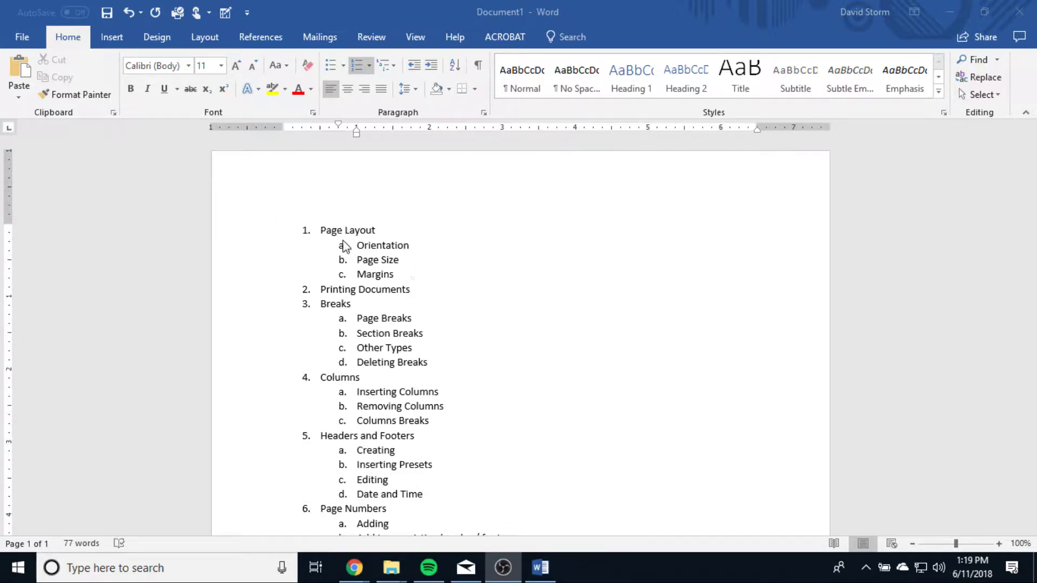
click(210, 42)
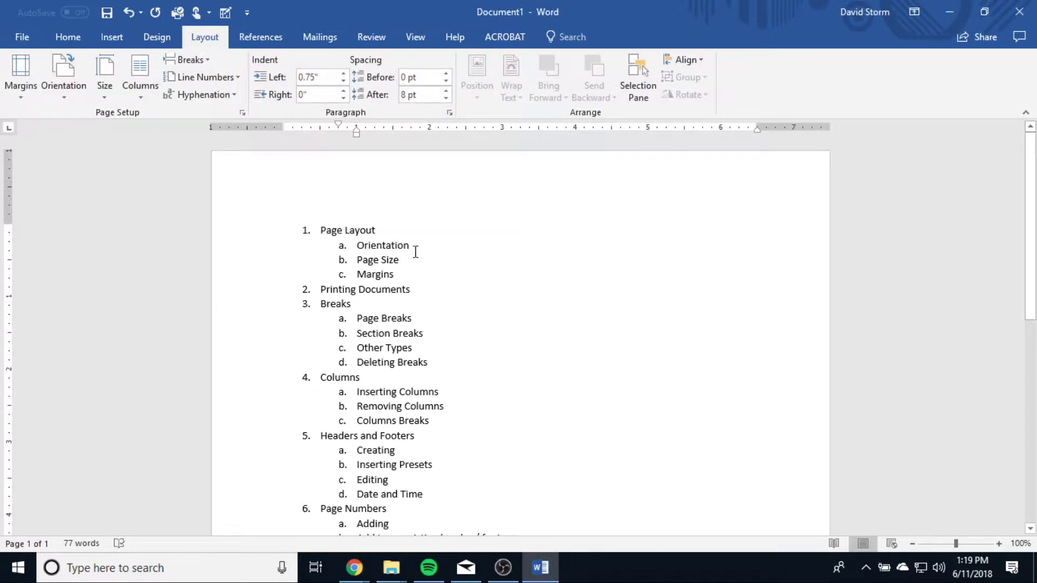
click(64, 86)
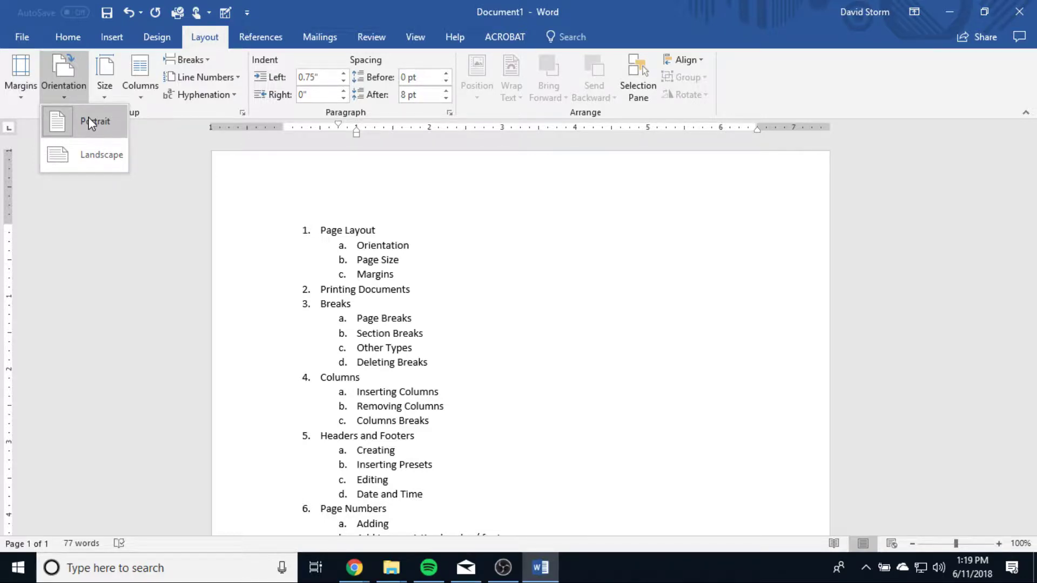
click(85, 124)
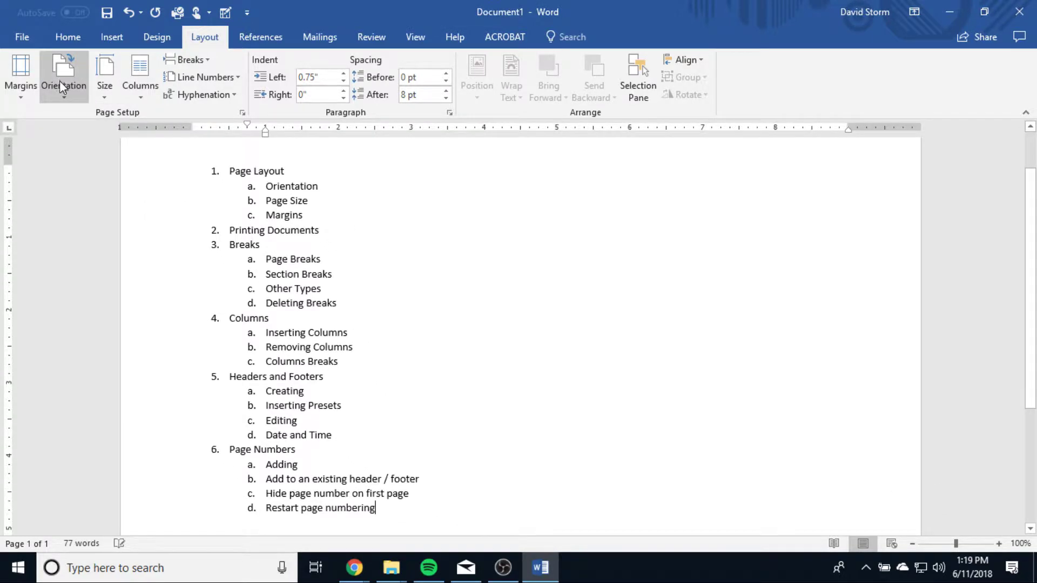
Examine how the outline sits on the landscape page and check the available page orientation options
scroll(624, 401, up, 1)
scroll(624, 401, down, 5)
scroll(624, 401, up, 3)
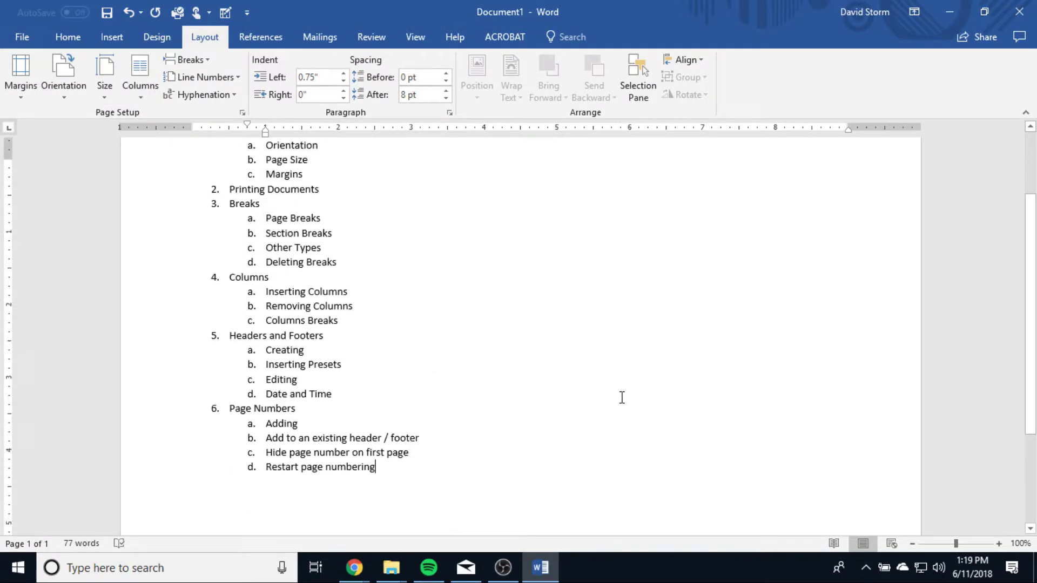
scroll(622, 397, up, 3)
scroll(622, 398, down, 4)
scroll(622, 397, up, 4)
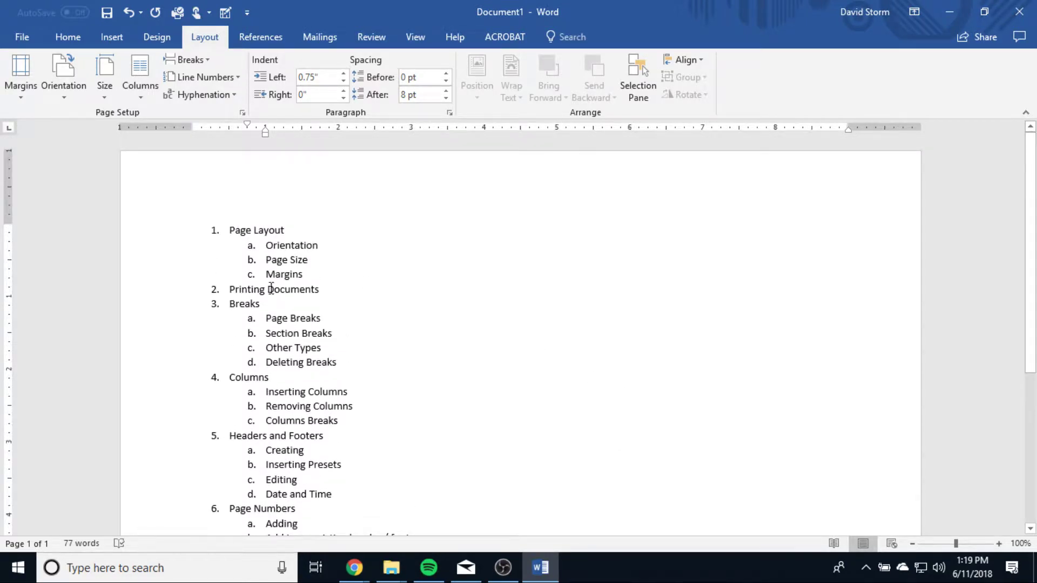
click(64, 81)
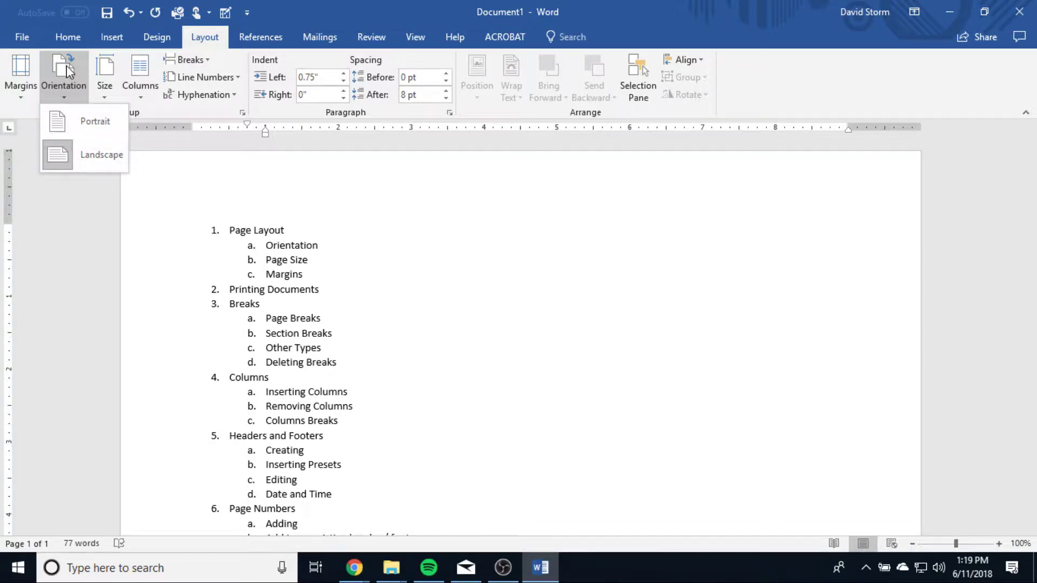
click(532, 290)
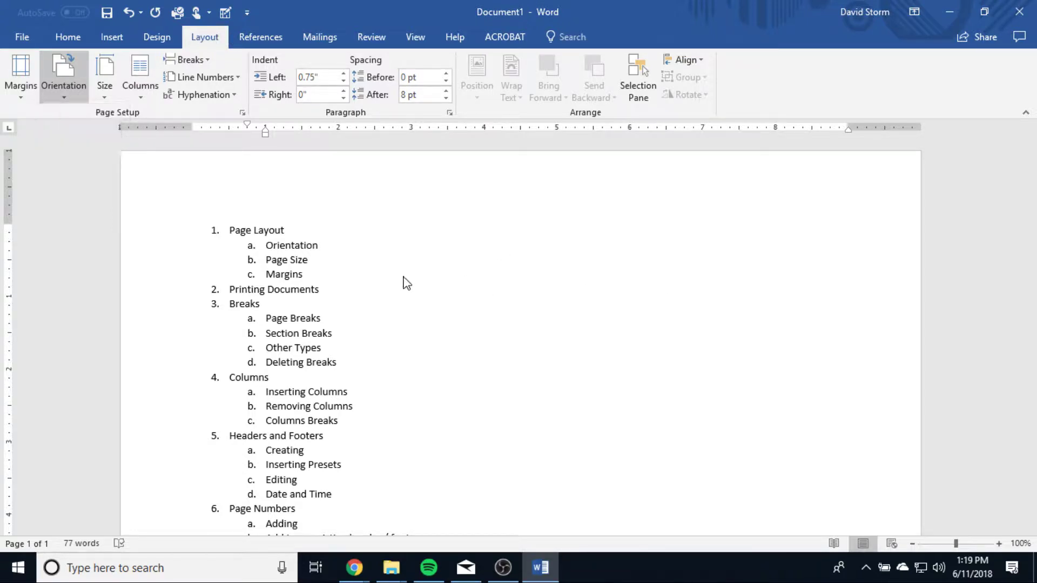
Review the preset paper sizes and the custom paper width and height settings, closing them without applying anything
click(111, 99)
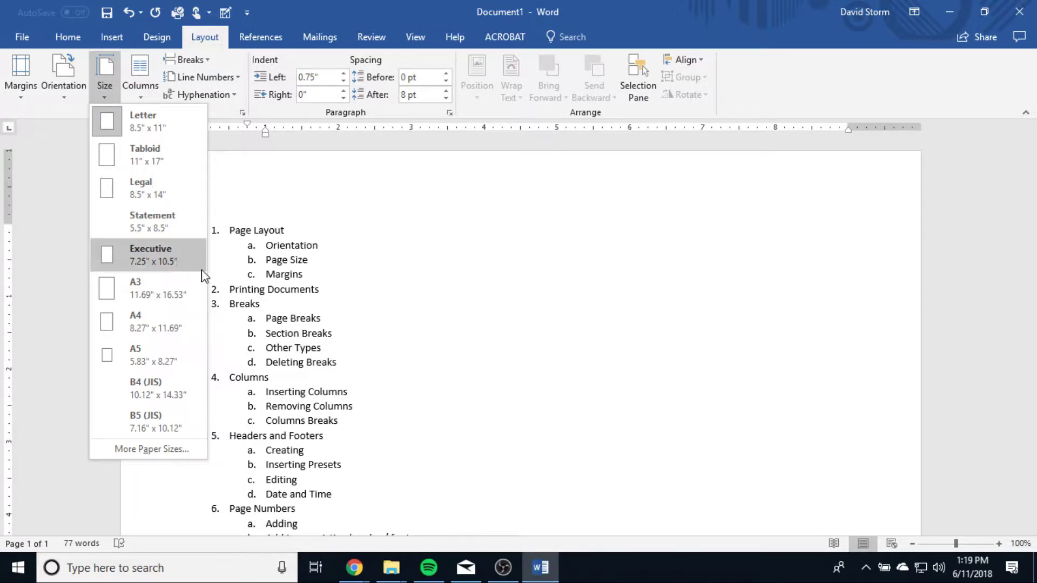
click(157, 450)
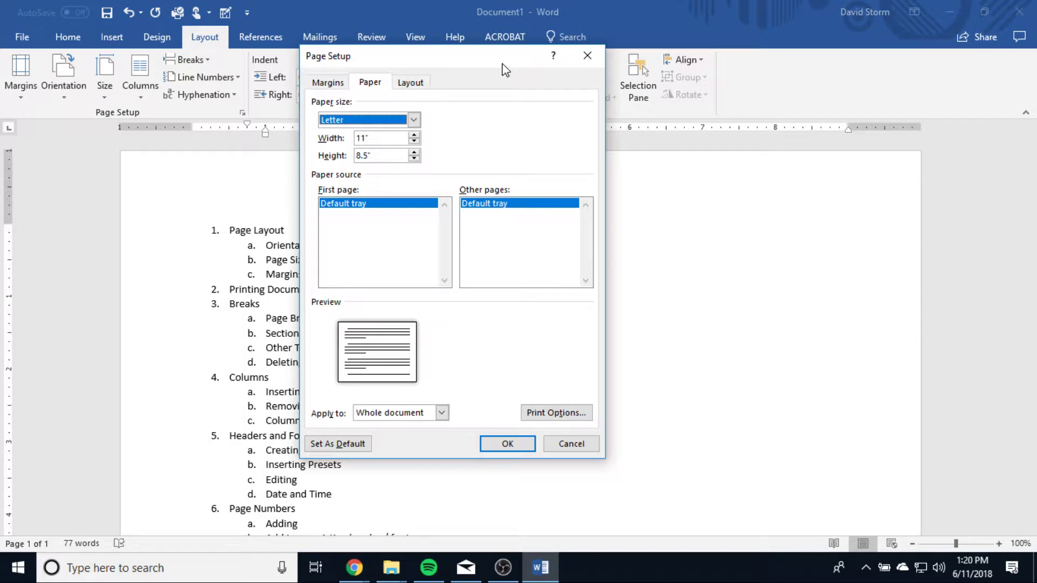
drag(505, 70, 698, 100)
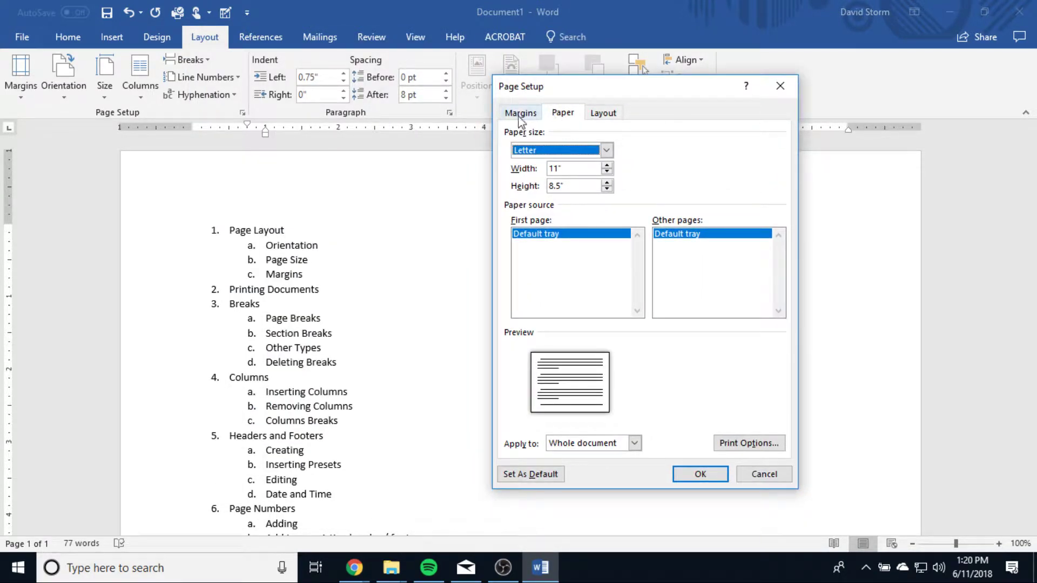
click(570, 168)
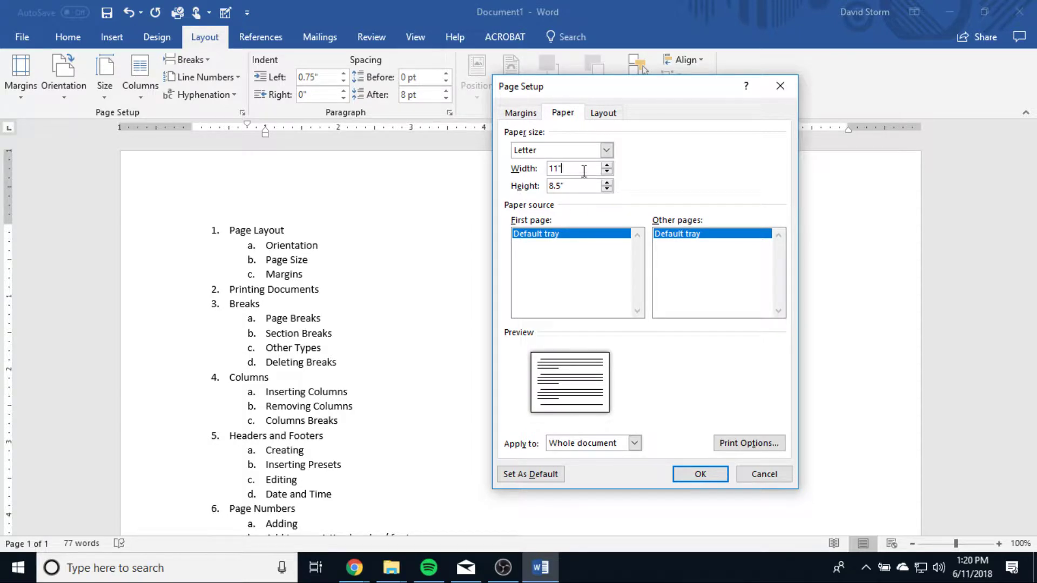
click(763, 474)
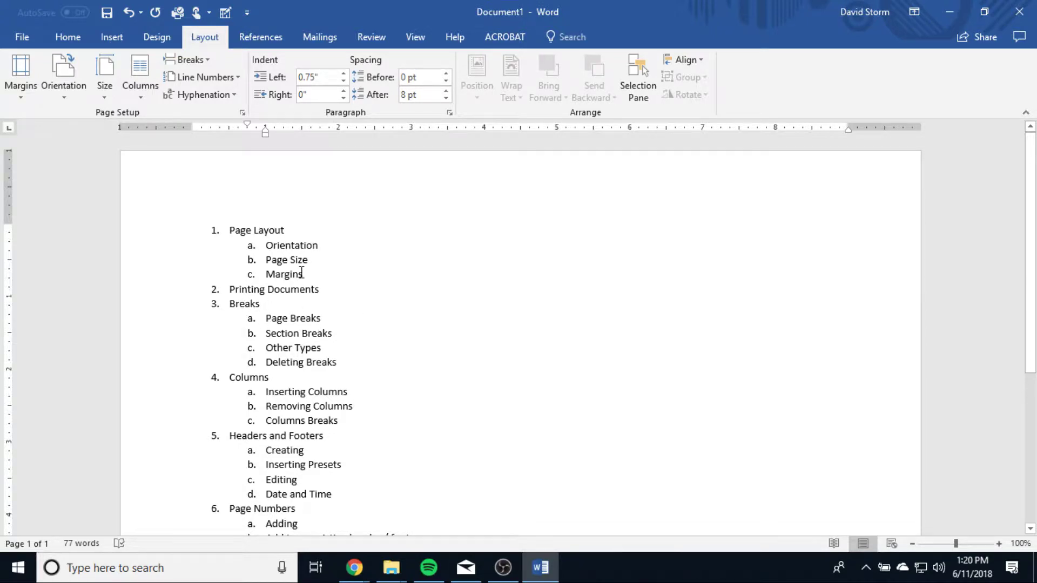
Select the "Margins" list item and review the preset page margin options
double_click(285, 274)
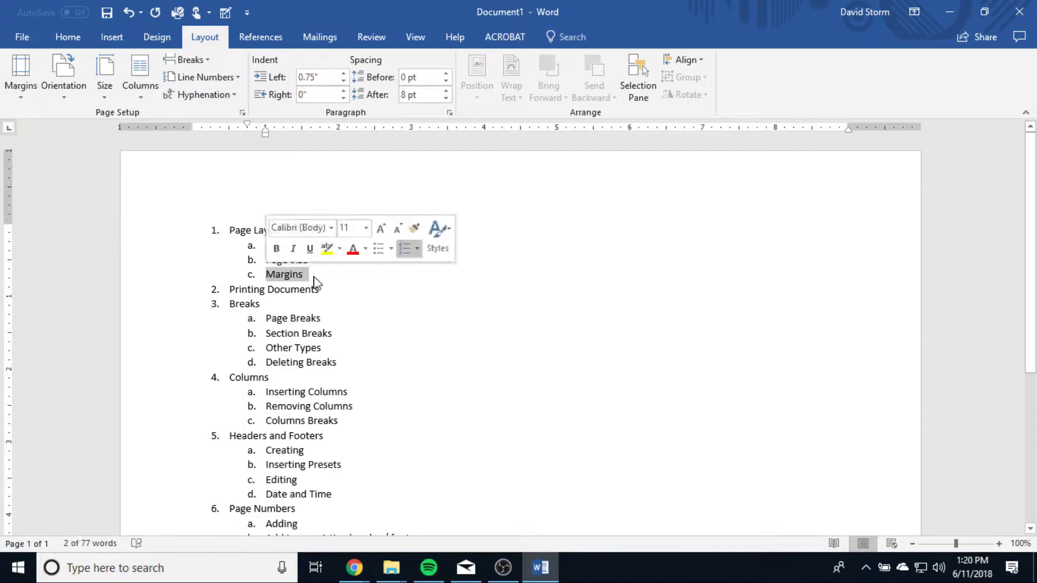
click(19, 87)
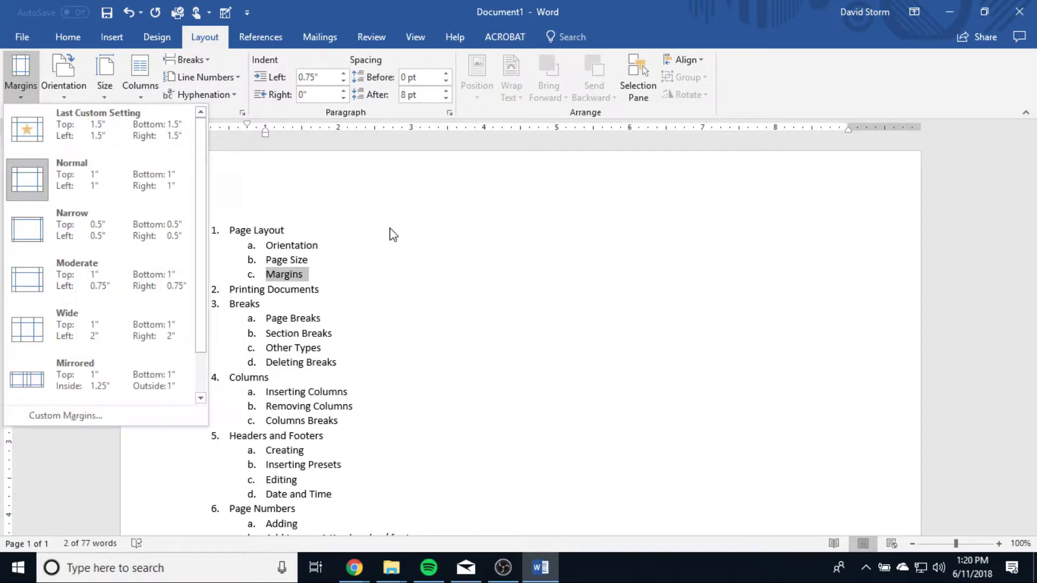
click(328, 201)
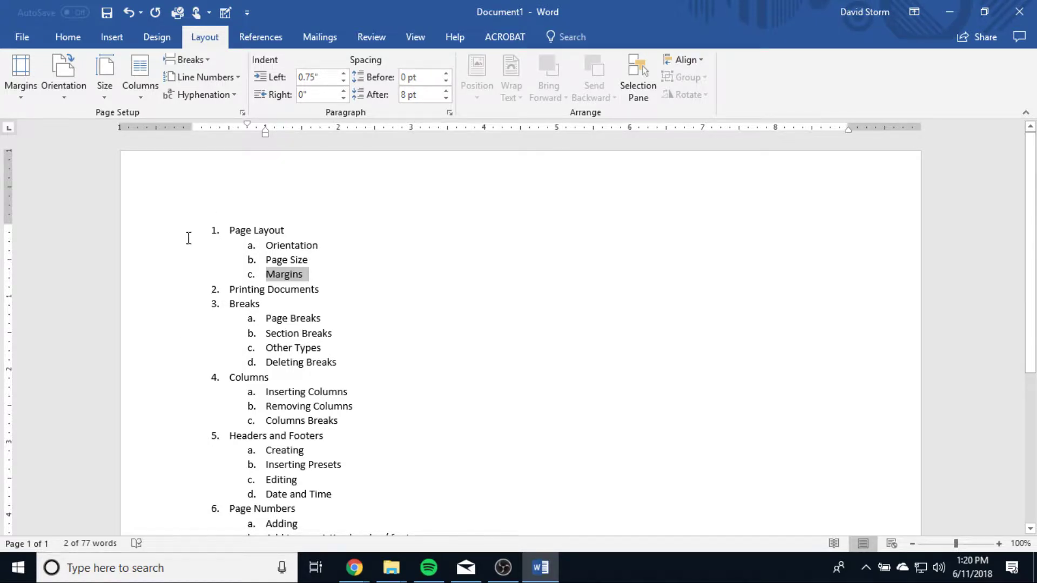
Add random filler letters after the "Margins" list item until the text wraps at the page margin
click(400, 244)
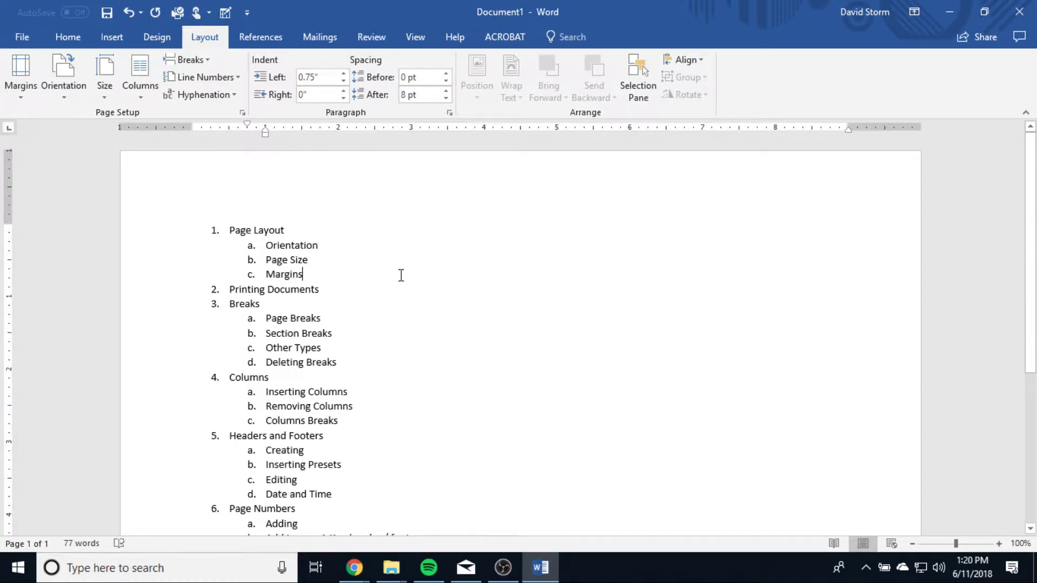
text(lkajsf;lkjas;welfkja;selkf)
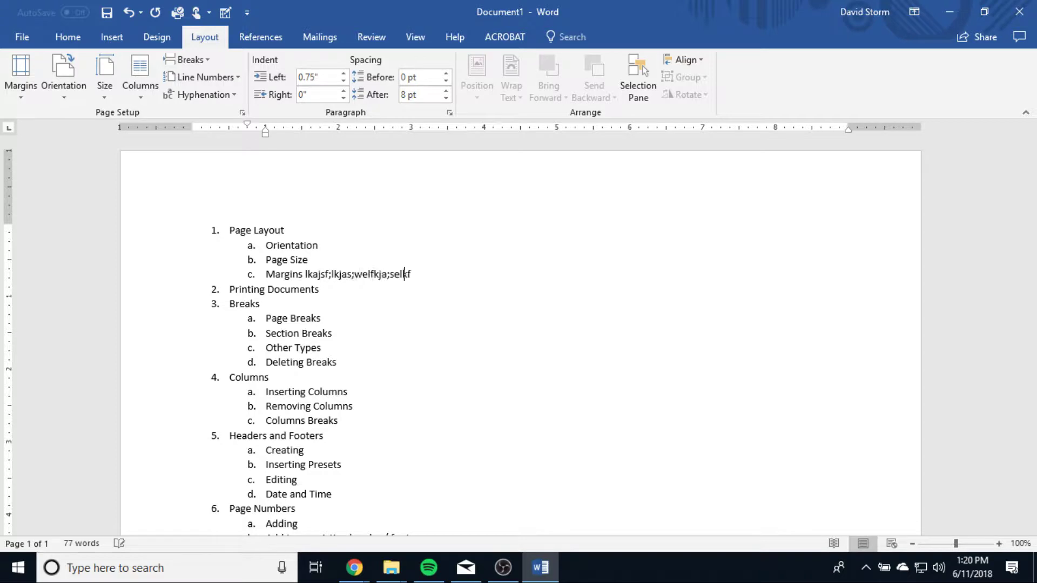
text(j;aleskjf;laeskjf;lsekjf;laskejf;lksejf;laksejf;)
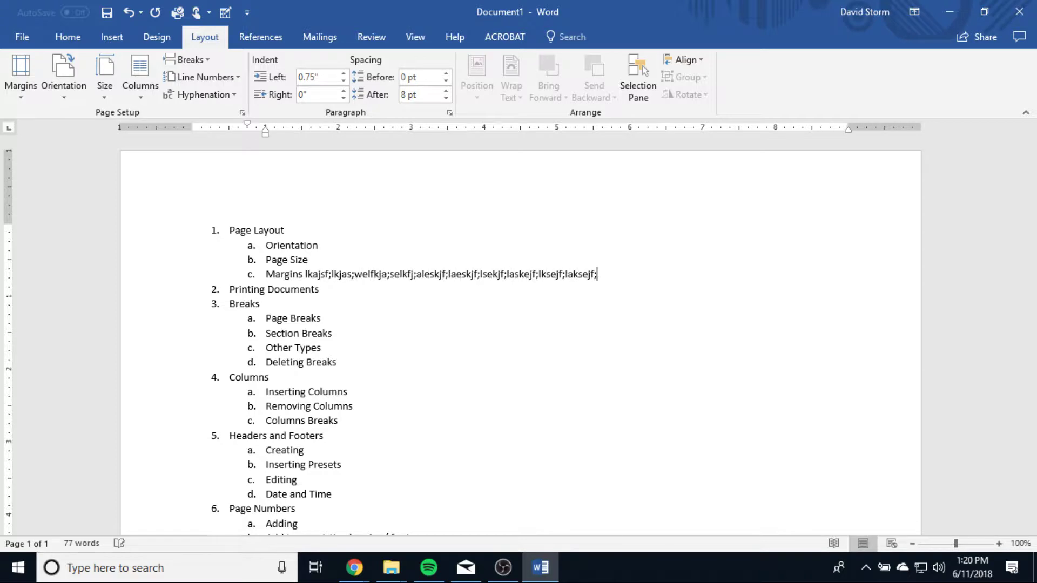
text(lkjsef;lkjse;flkjsef;laoisdflksejf;loaiesf;lksdj)
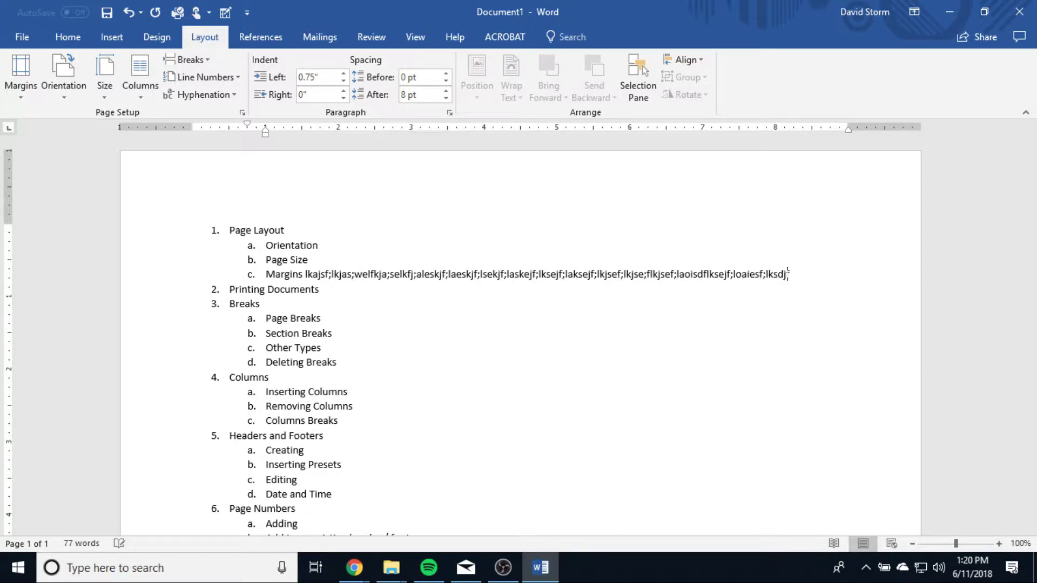
text(f;lsiejf;lksdjf;lisejf;laskjedf)
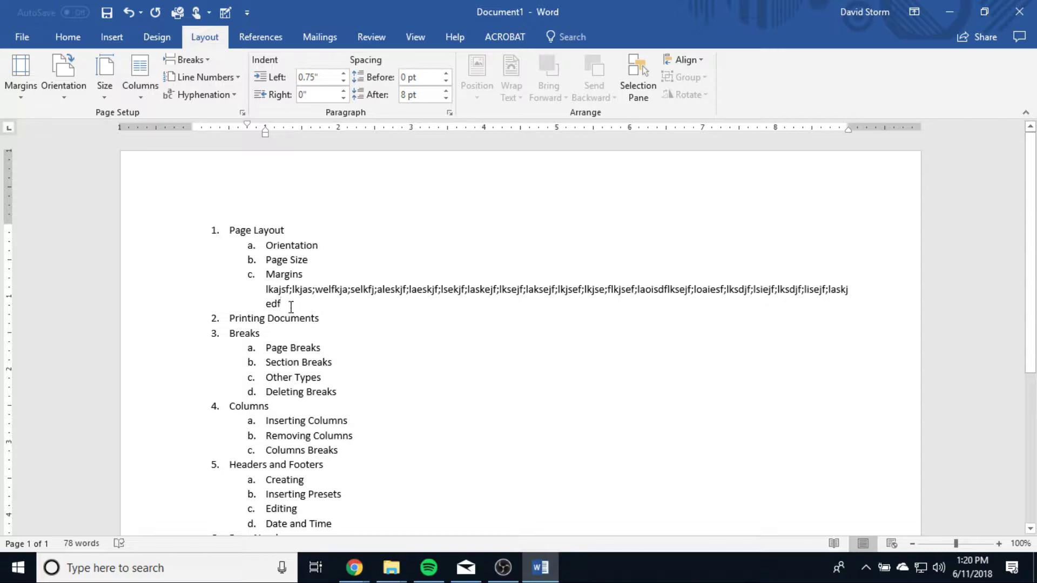
Delete the filler text and the trailing space after the "Margins" list item
drag(291, 307, 167, 289)
key(BackSpace)
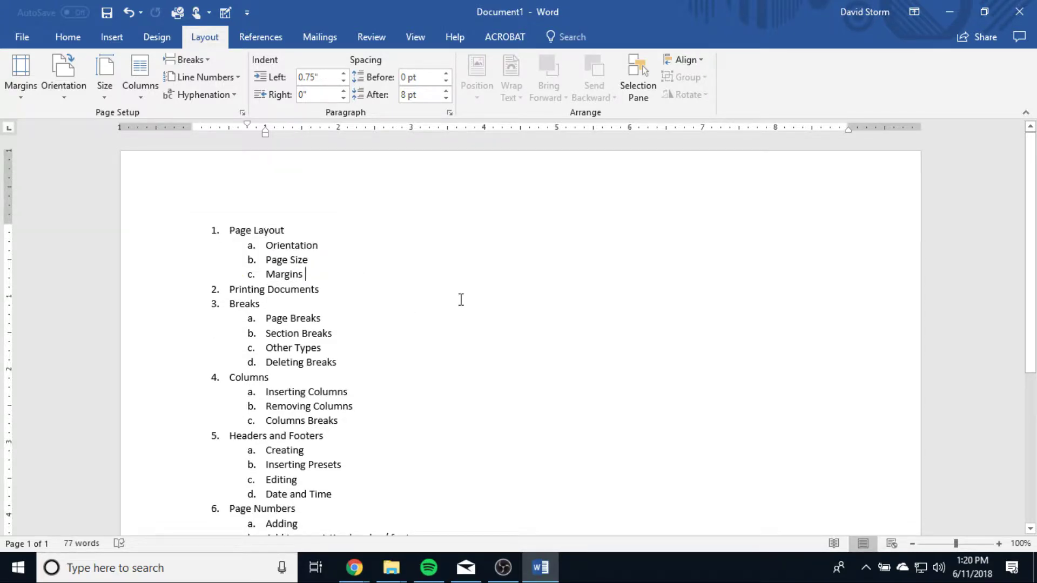
key(BackSpace)
Apply the Narrow margin preset to the document, and replace it with the Moderate preset
click(21, 93)
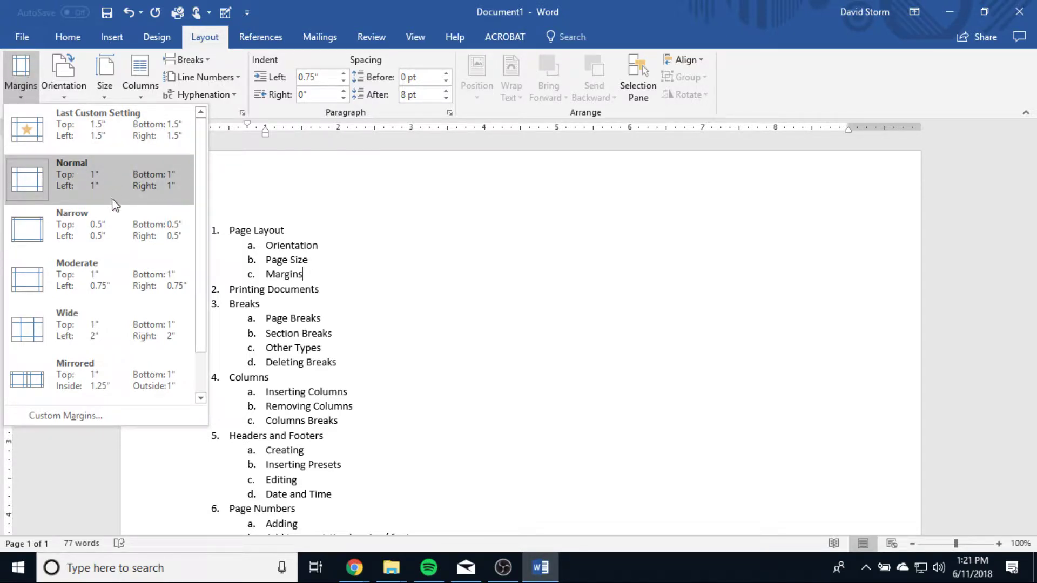
click(86, 237)
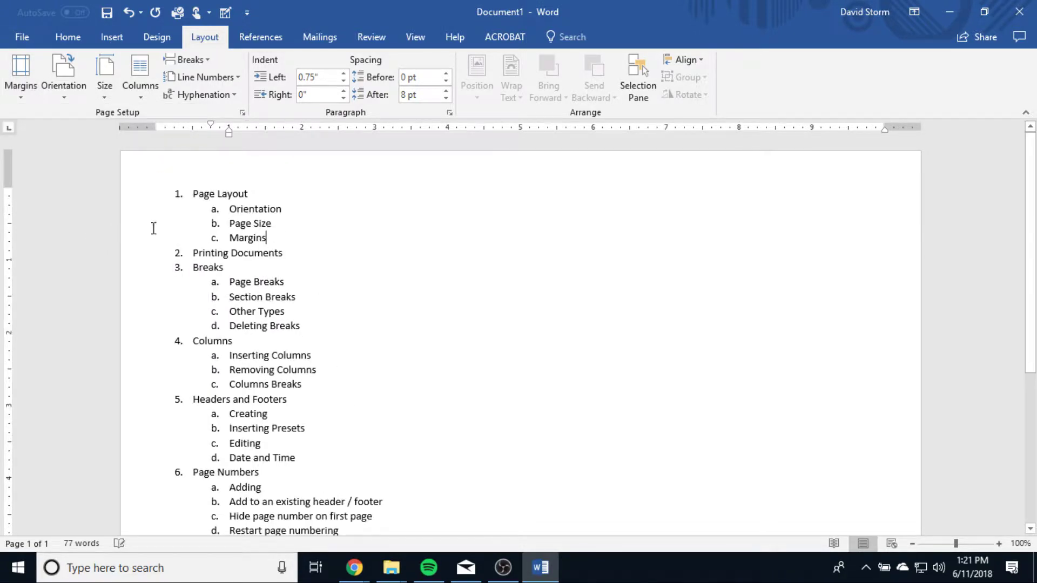
click(20, 81)
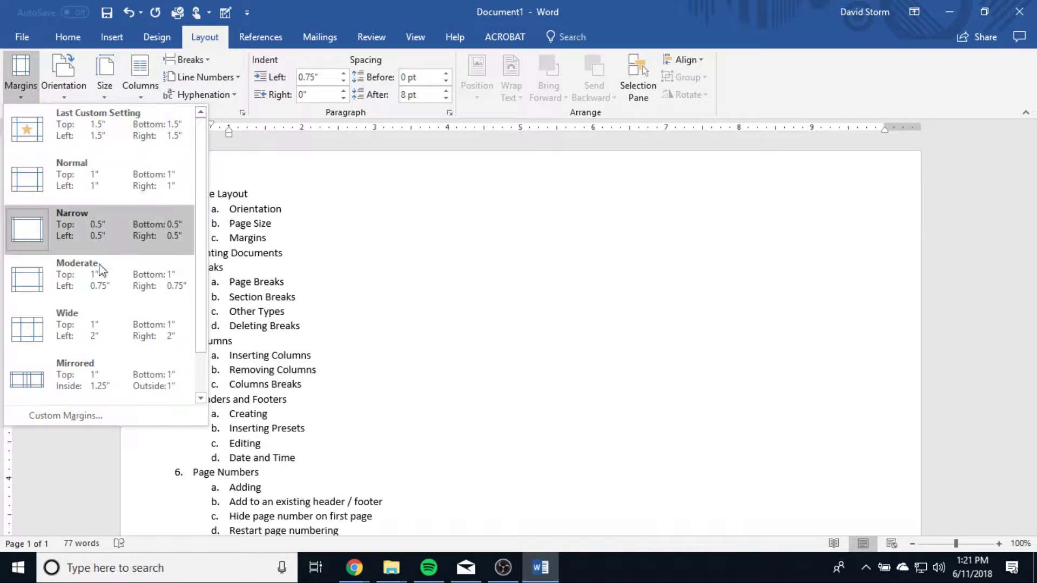
click(114, 279)
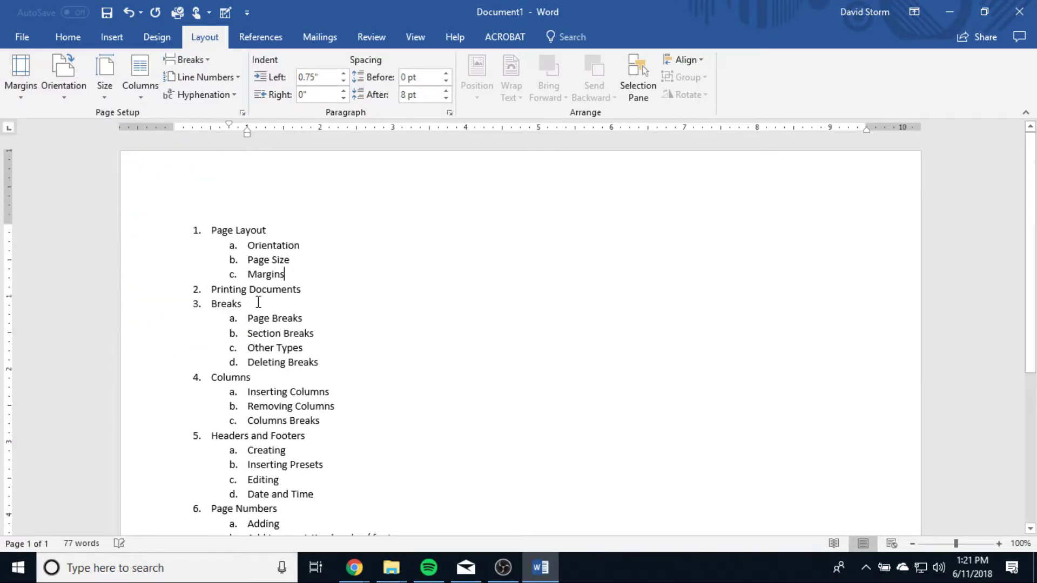
Examine the custom margin settings, including the gutter position choices and the paper settings, and close them without applying anything
click(19, 85)
scroll(100, 335, down, 1)
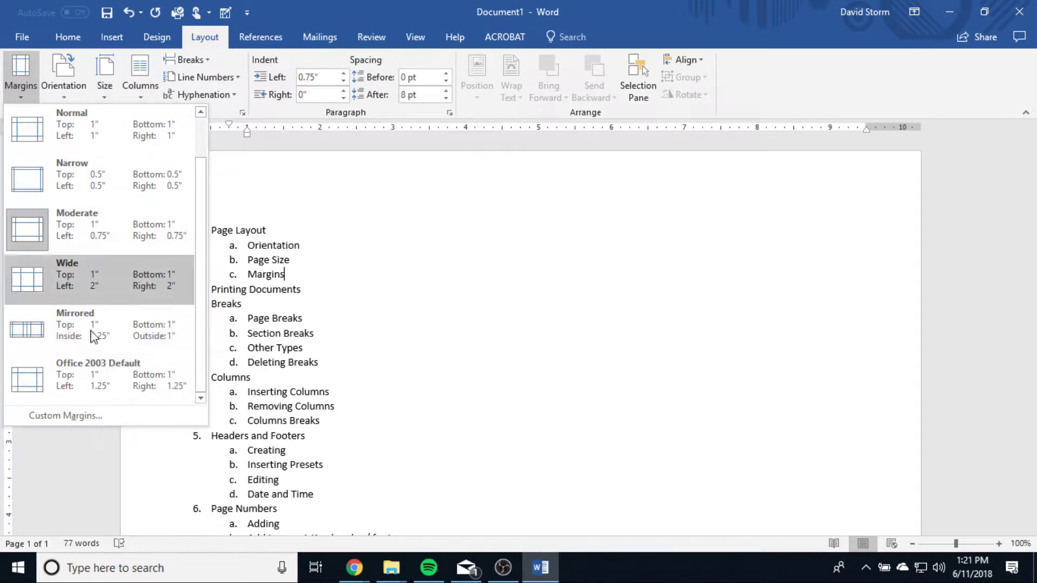
click(66, 415)
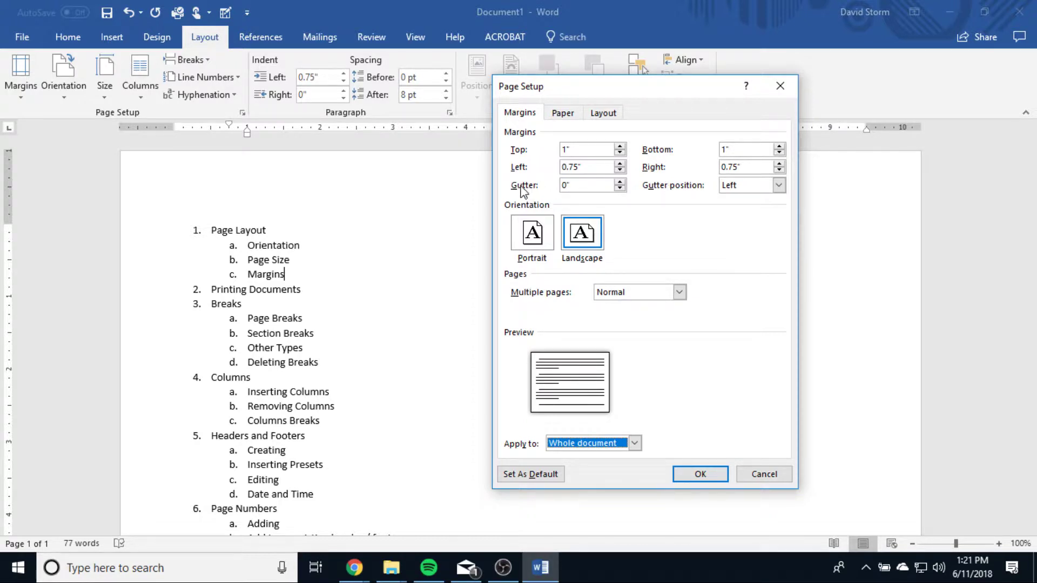
click(778, 186)
click(778, 189)
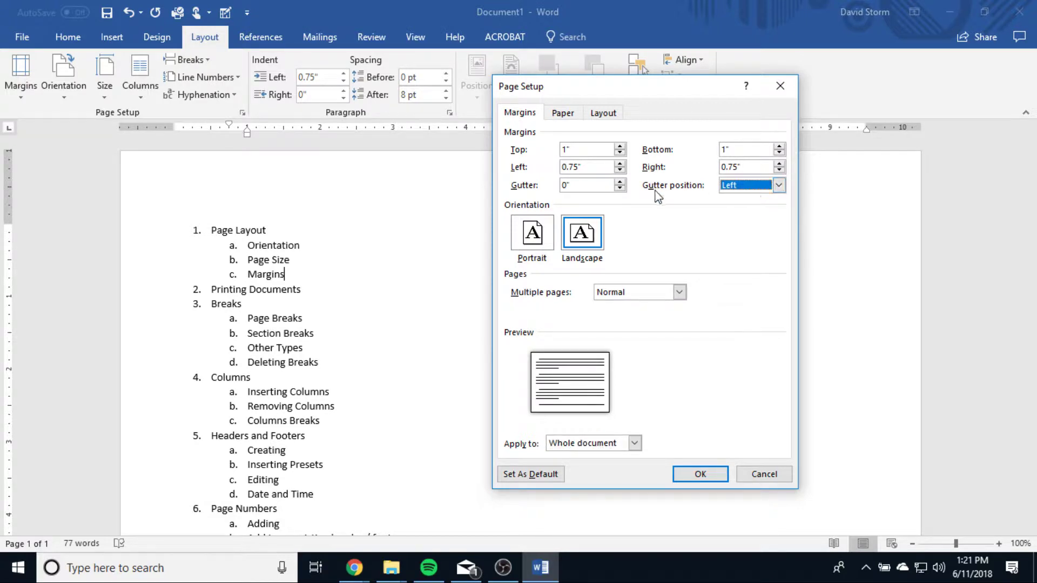
click(778, 185)
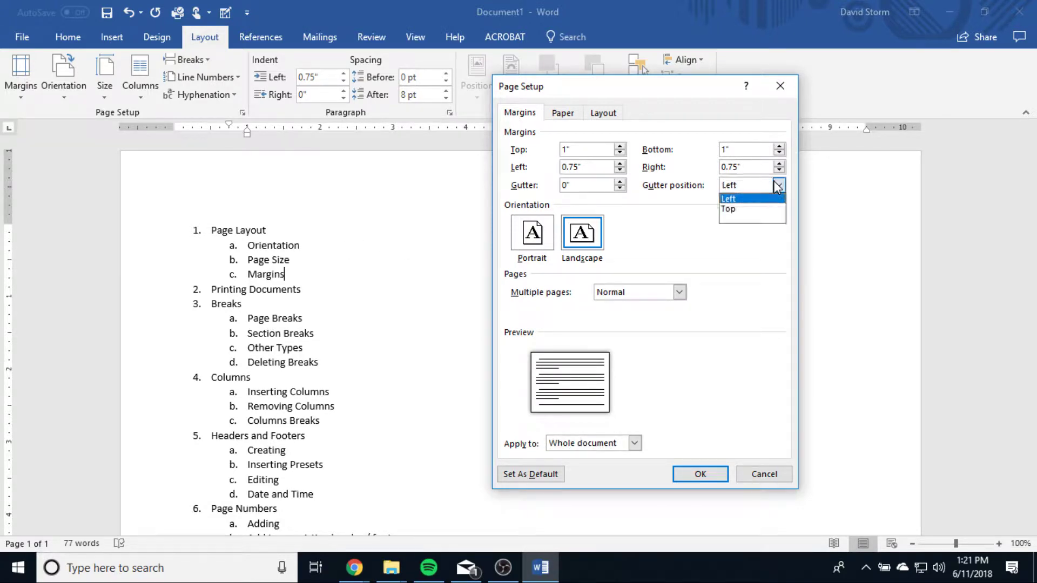
click(642, 195)
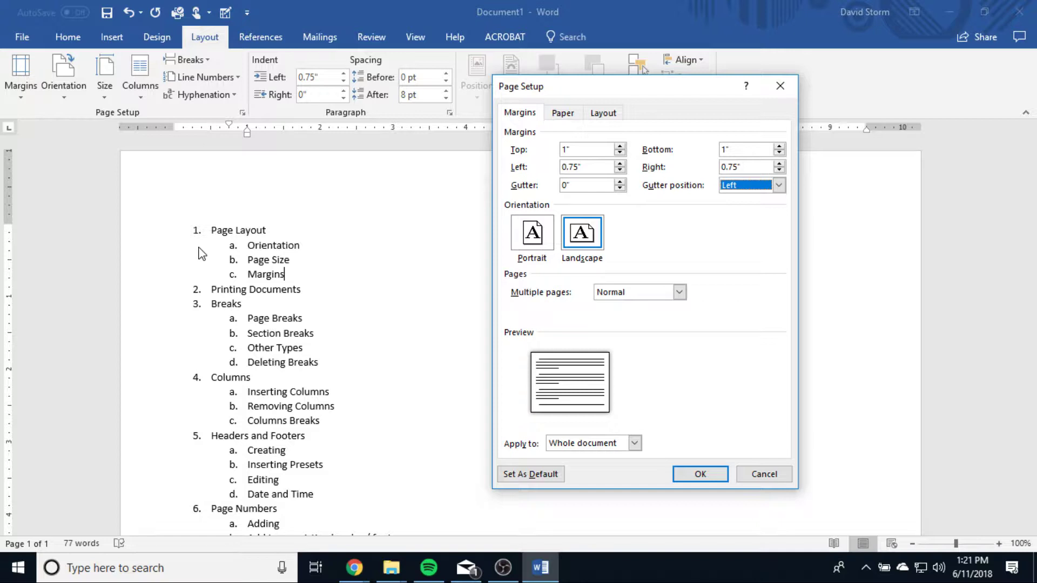
click(568, 114)
click(521, 112)
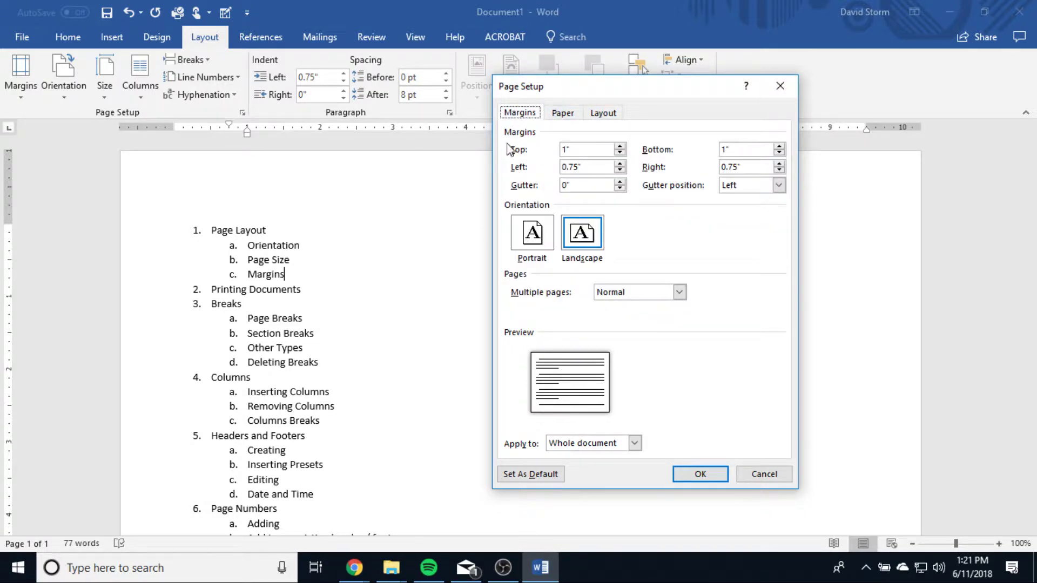
click(780, 86)
Highlight the "Printing Documents" outline item and open the document's print settings with the preview
scroll(345, 303, down, 2)
triple_click(307, 218)
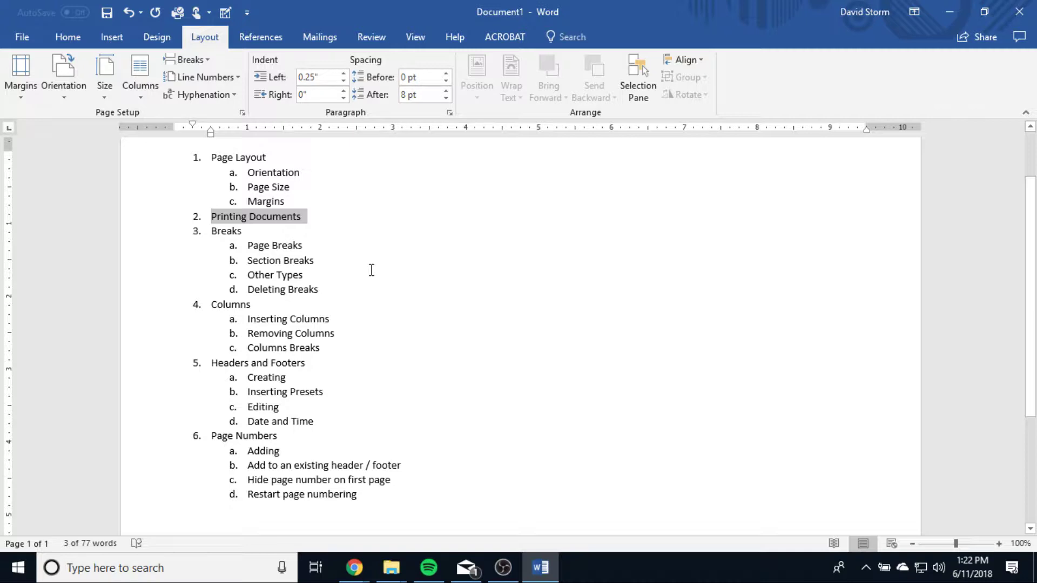
click(23, 38)
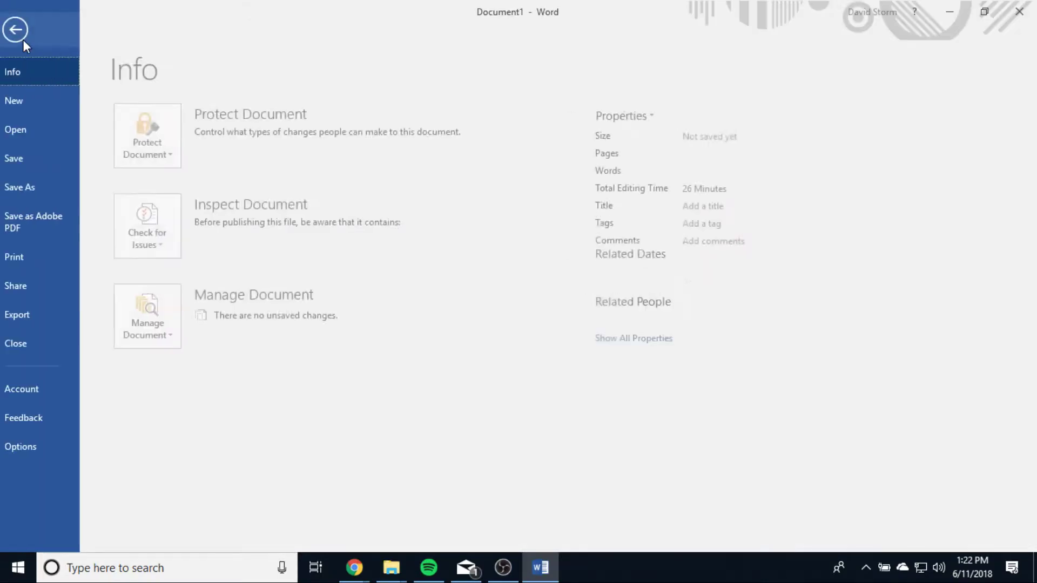
click(43, 258)
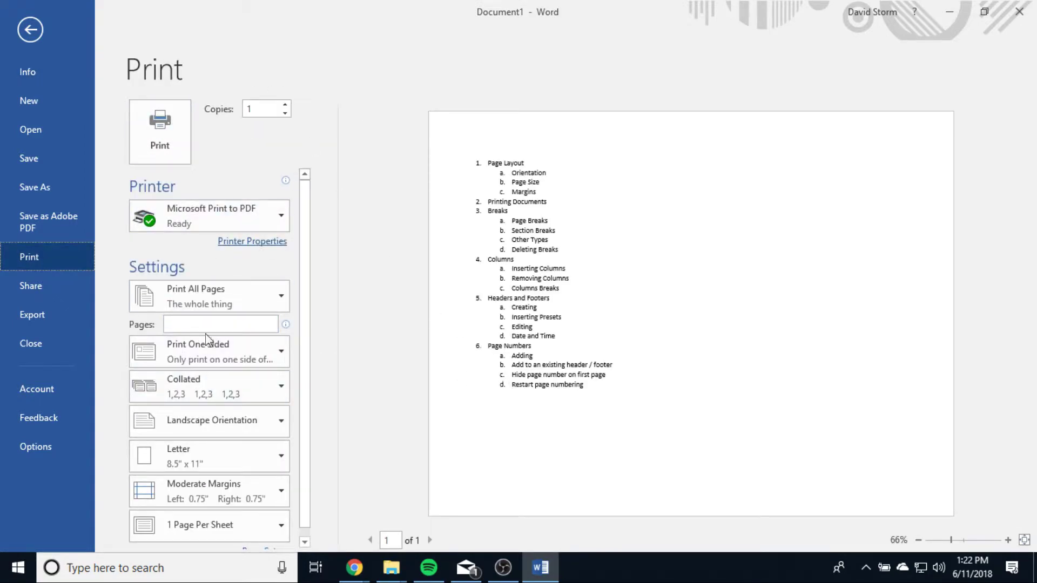
scroll(209, 345, down, 1)
scroll(210, 322, up, 1)
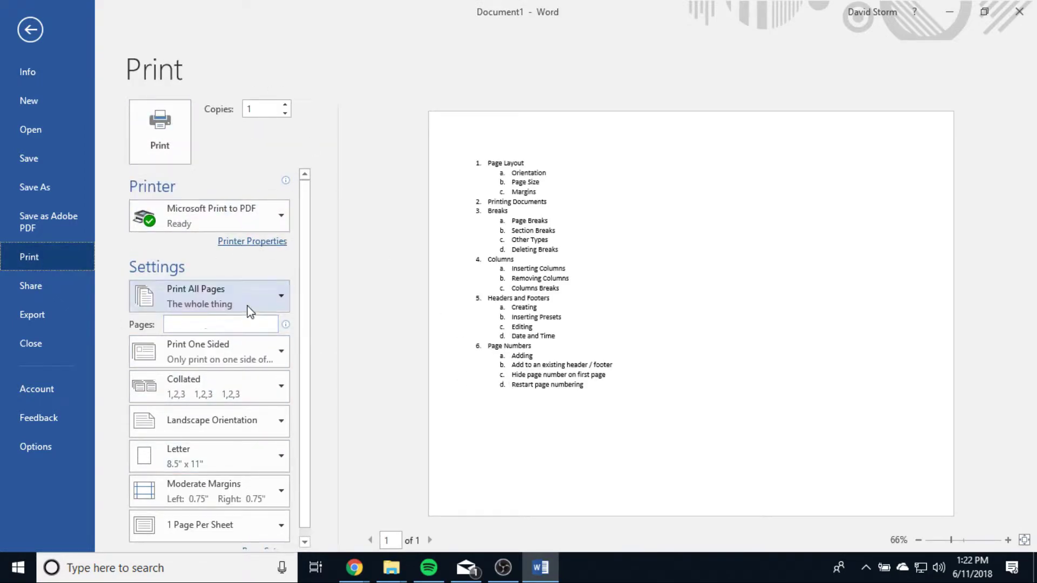
Examine the print range, one-sided, collation and margin choices in the print settings without changing any of them
click(265, 296)
click(266, 296)
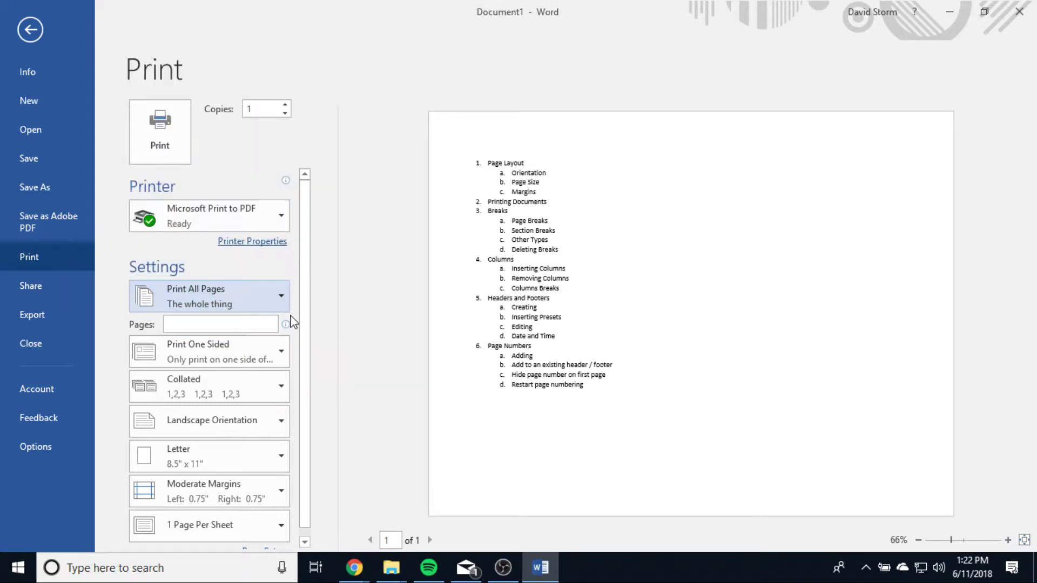
click(233, 361)
click(342, 342)
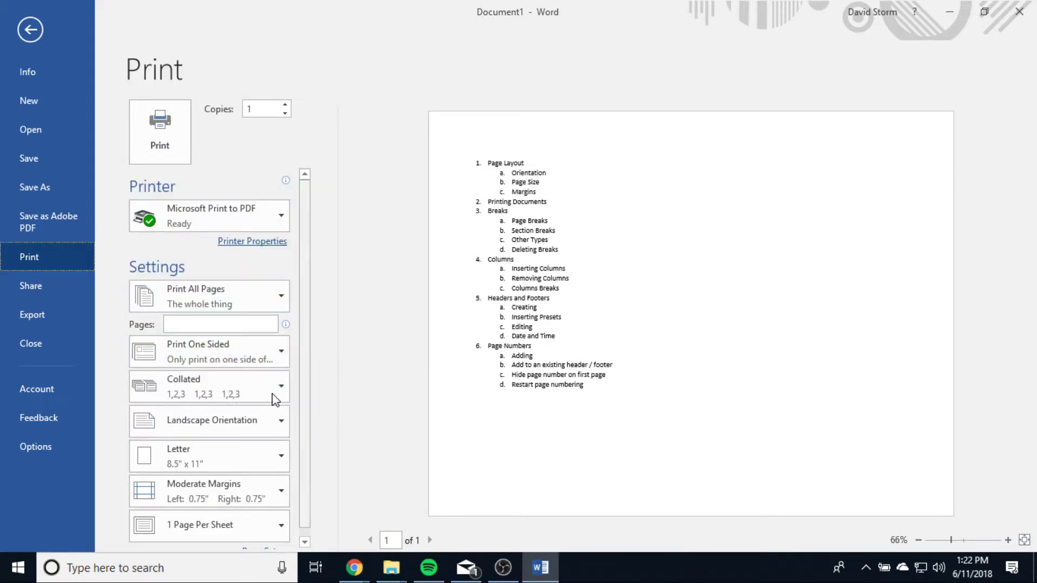
click(200, 385)
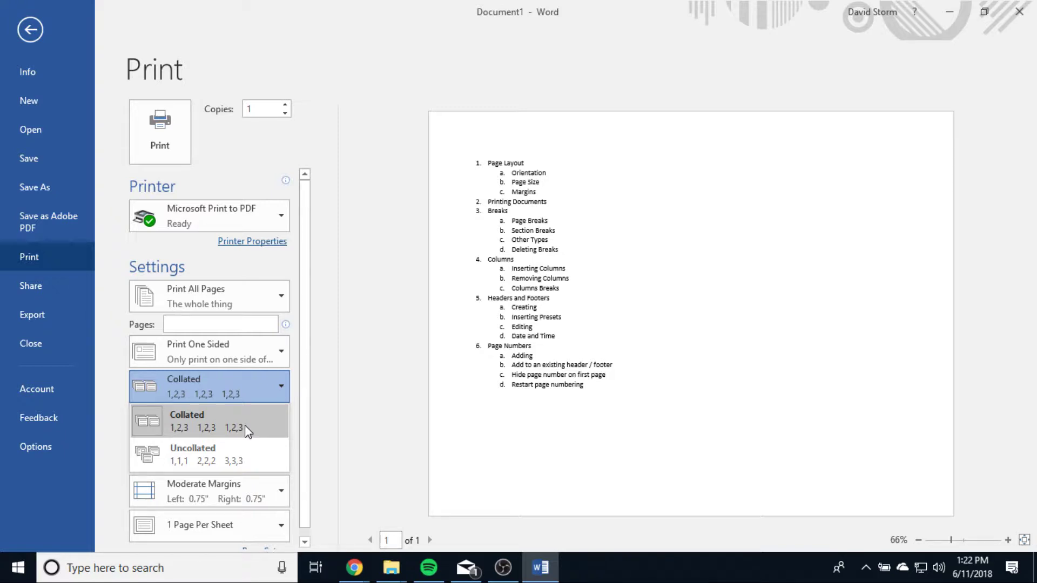
click(360, 451)
click(262, 493)
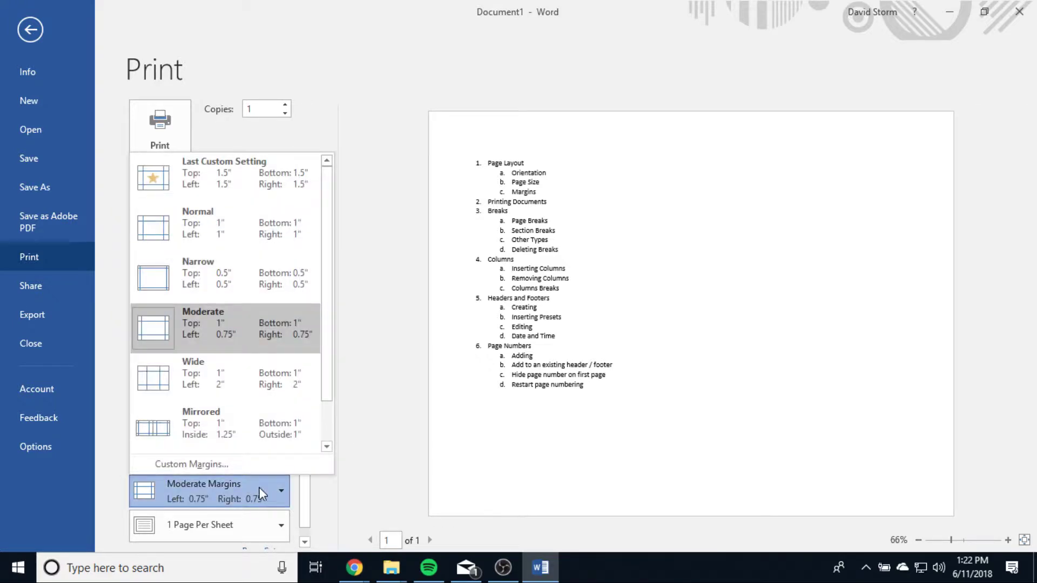
click(397, 467)
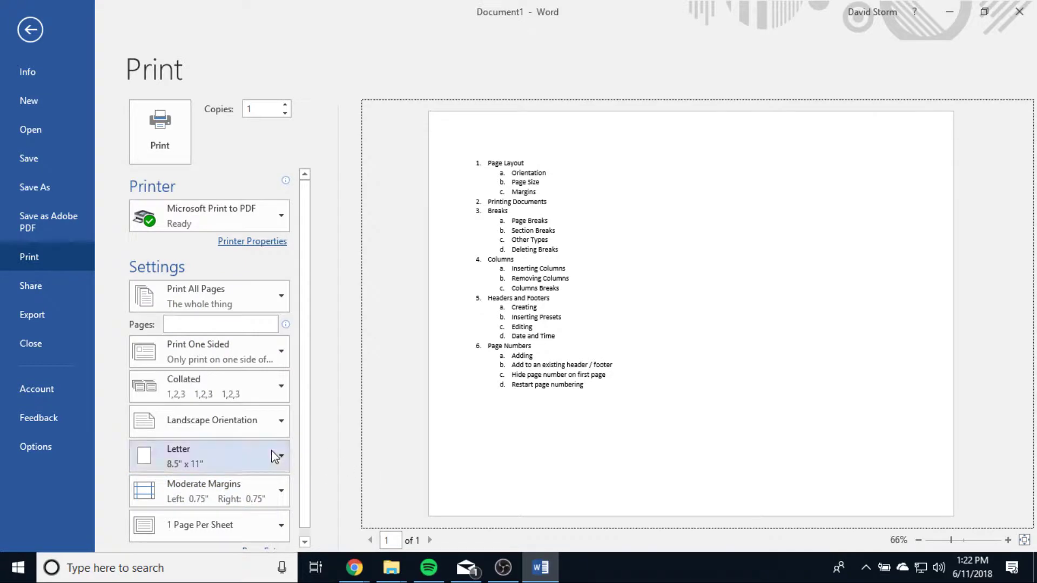
Set printing to 6 pages per sheet and return to the document
scroll(243, 455, down, 1)
click(192, 514)
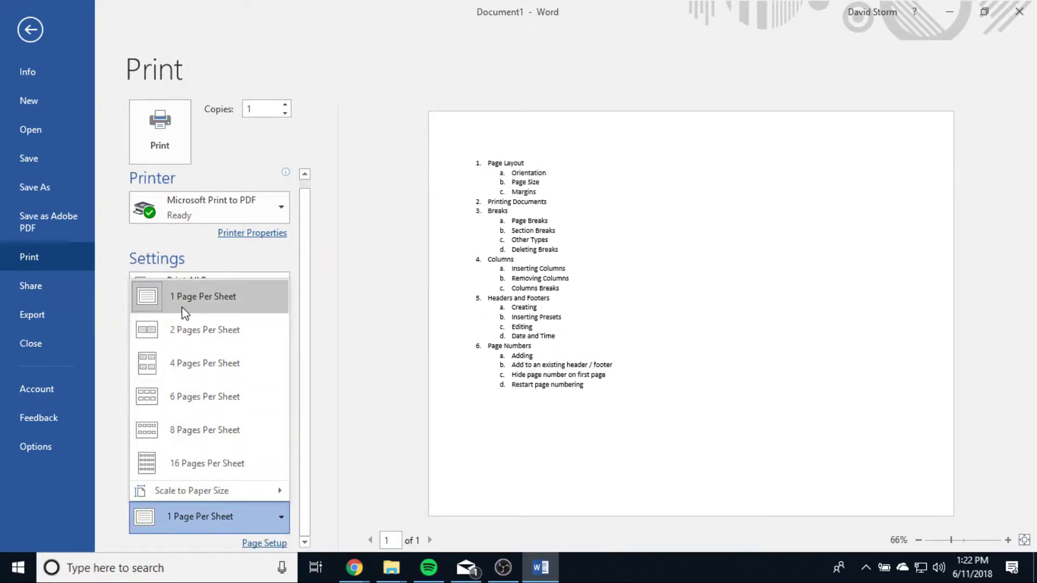
click(249, 402)
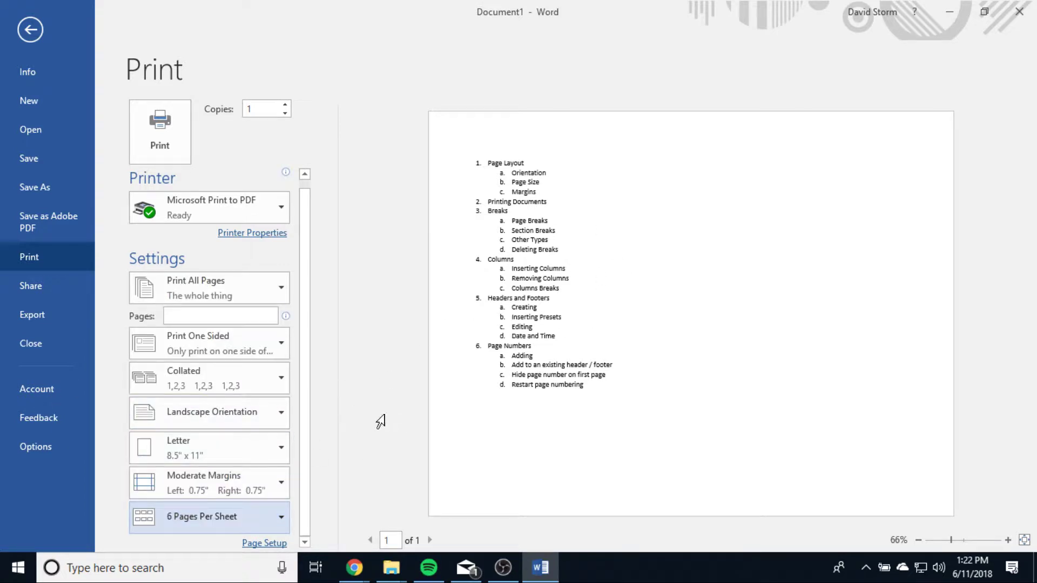
scroll(245, 433, up, 1)
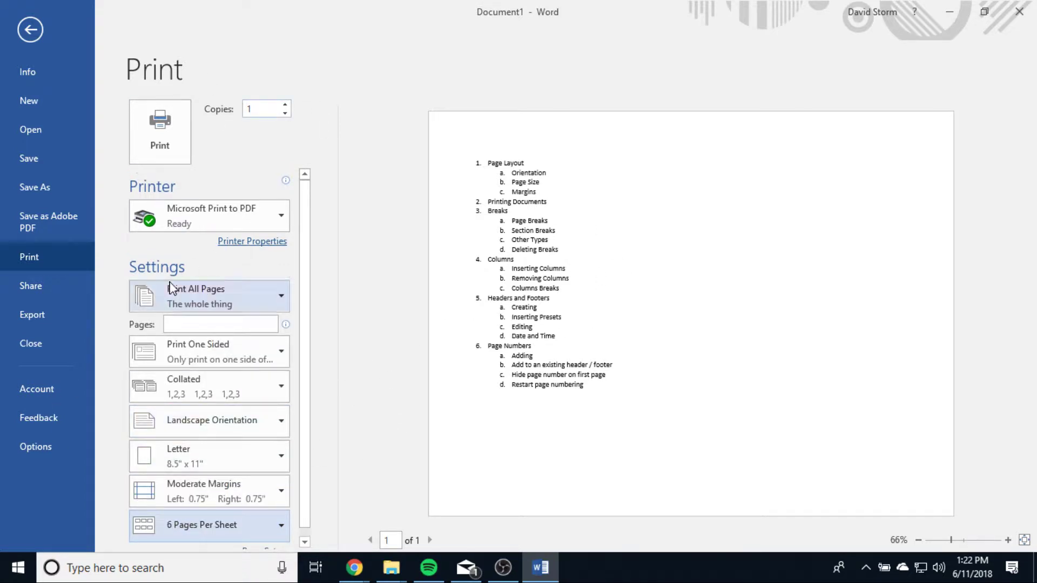
click(30, 29)
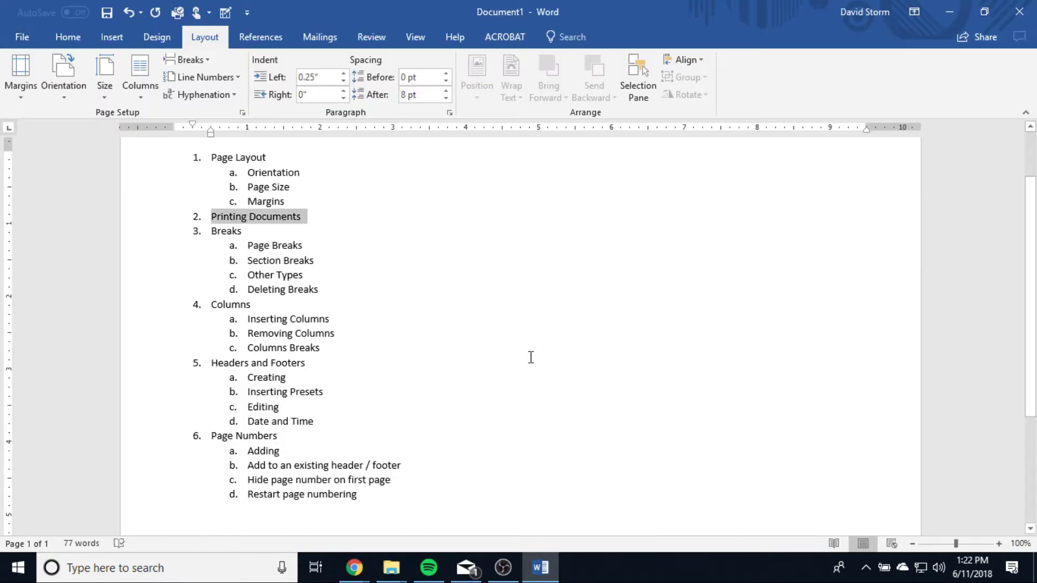
click(276, 236)
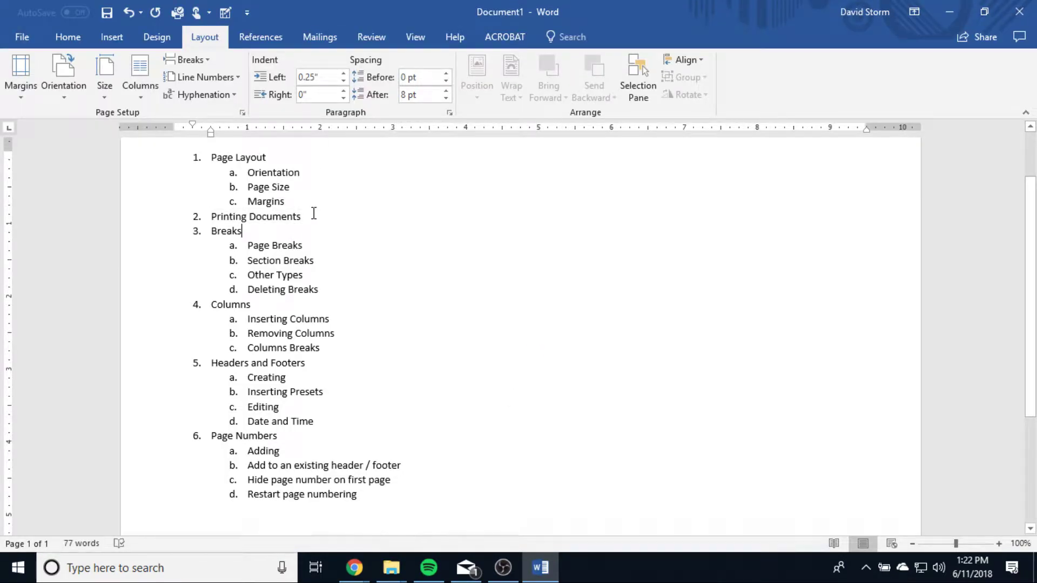
drag(313, 212, 199, 213)
click(412, 238)
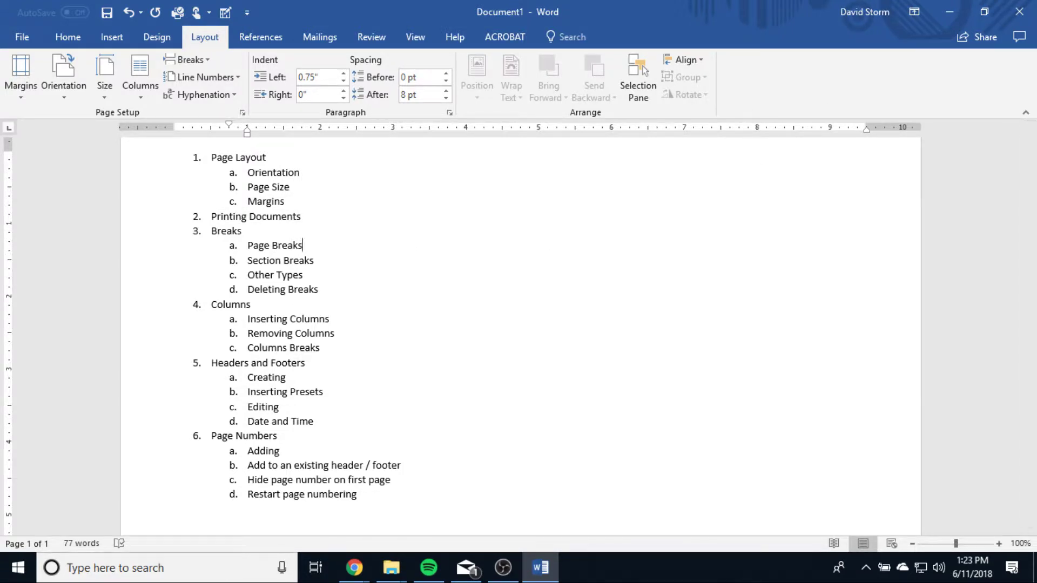
key(alt+Tab)
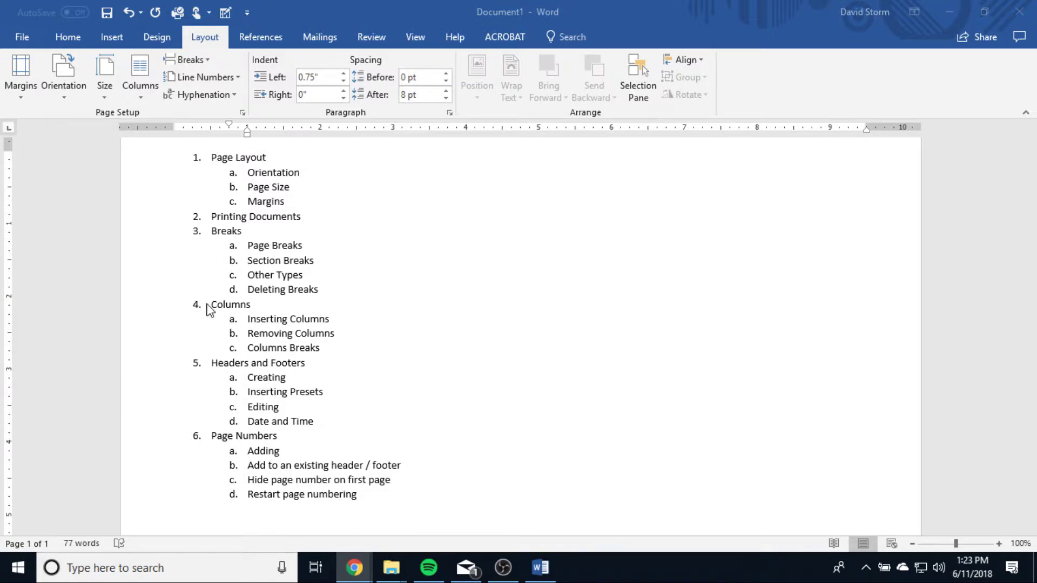
Insert a page break directly before the "Columns" item in the outline
click(211, 306)
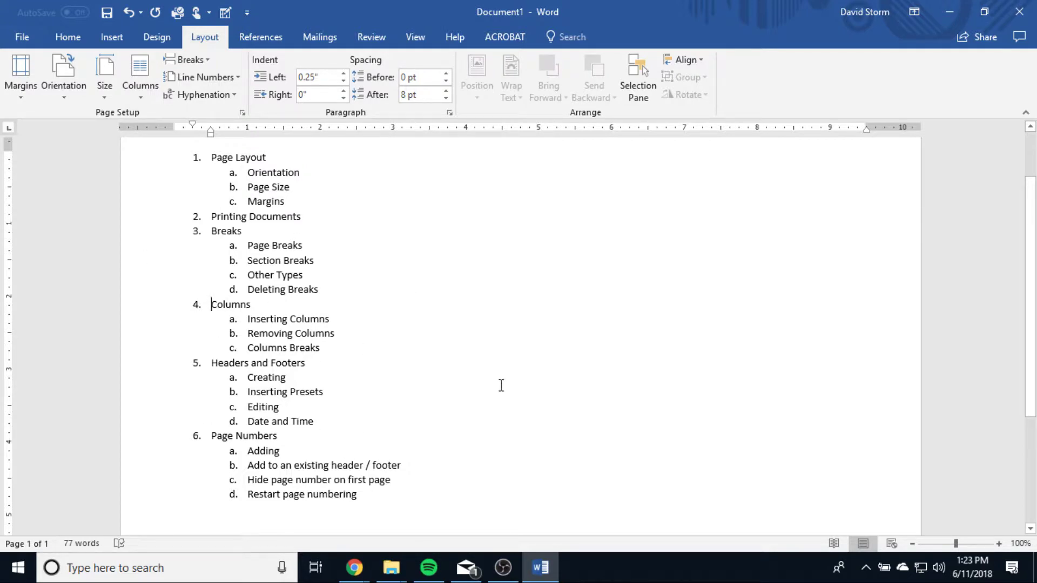
click(204, 60)
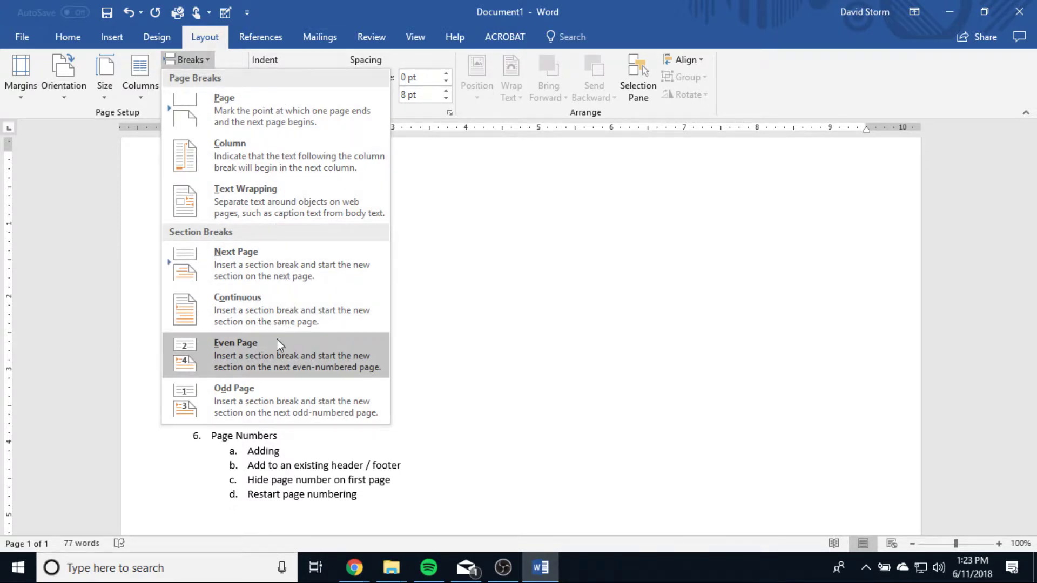
click(261, 111)
Examine how the page break divides the outline between the first and second pages
scroll(584, 417, up, 2)
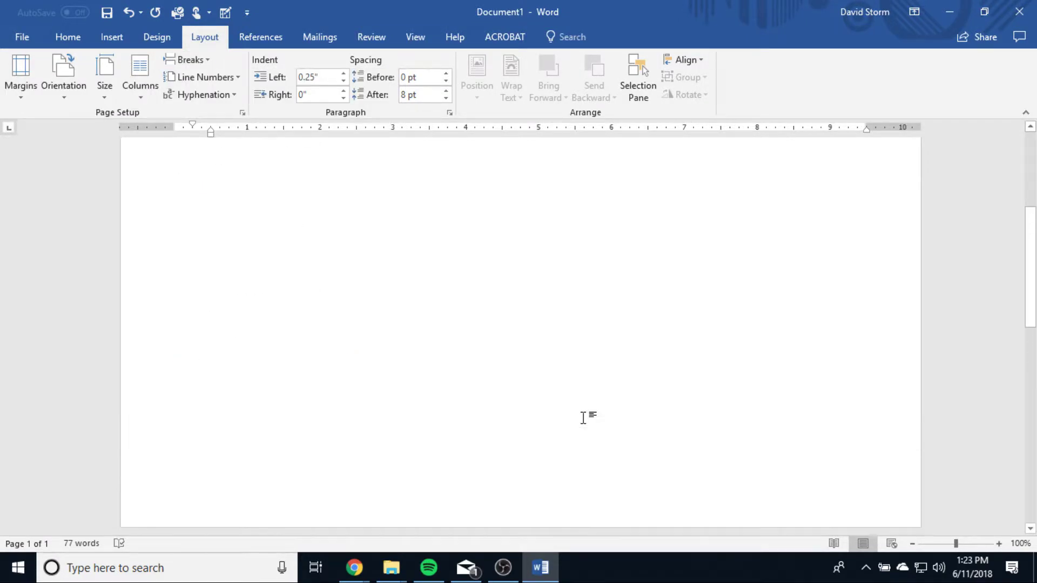
scroll(583, 418, up, 5)
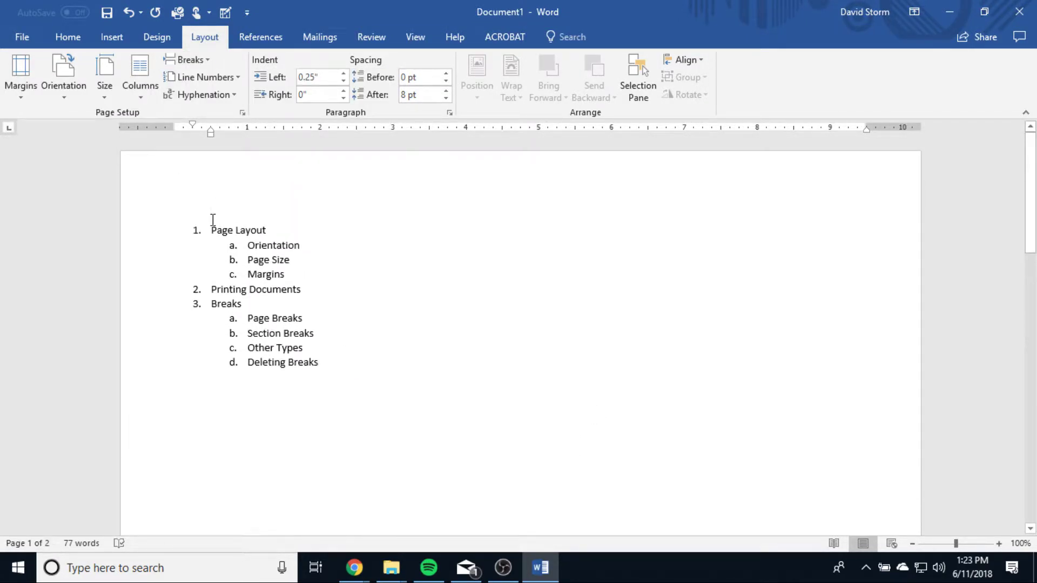
scroll(385, 393, down, 3)
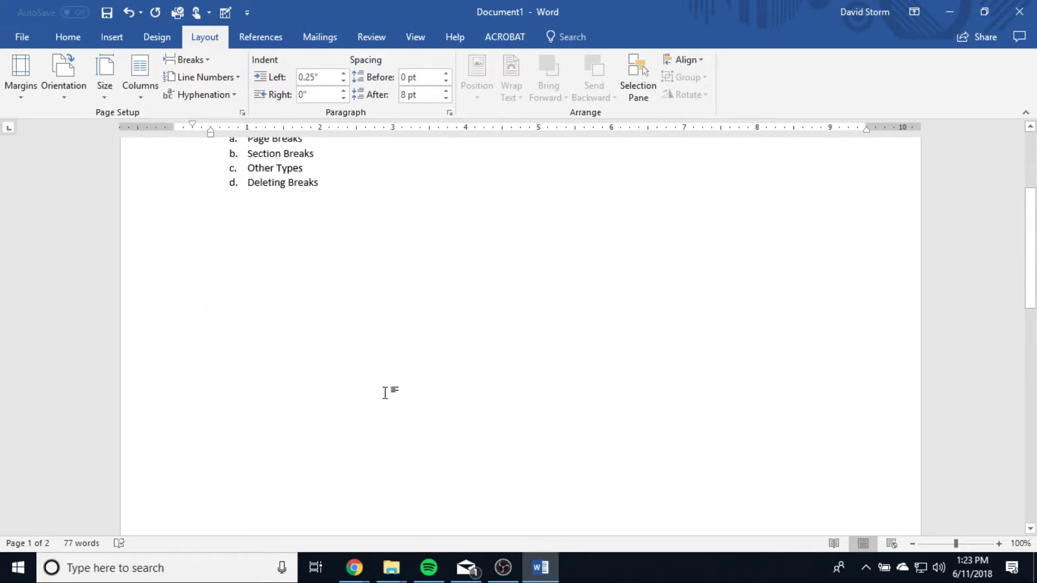
scroll(385, 393, down, 6)
scroll(326, 307, up, 1)
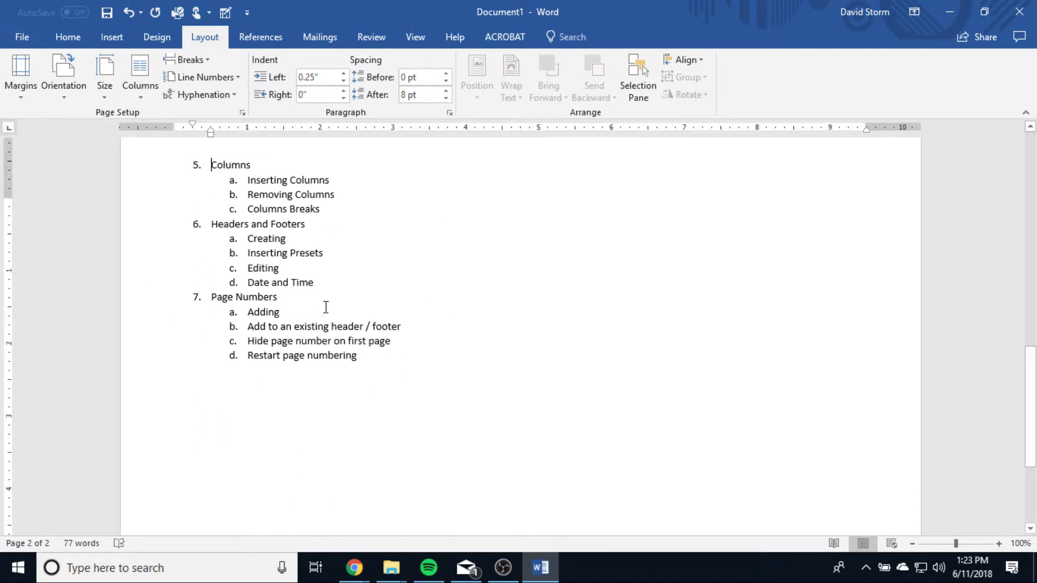
scroll(327, 308, up, 1)
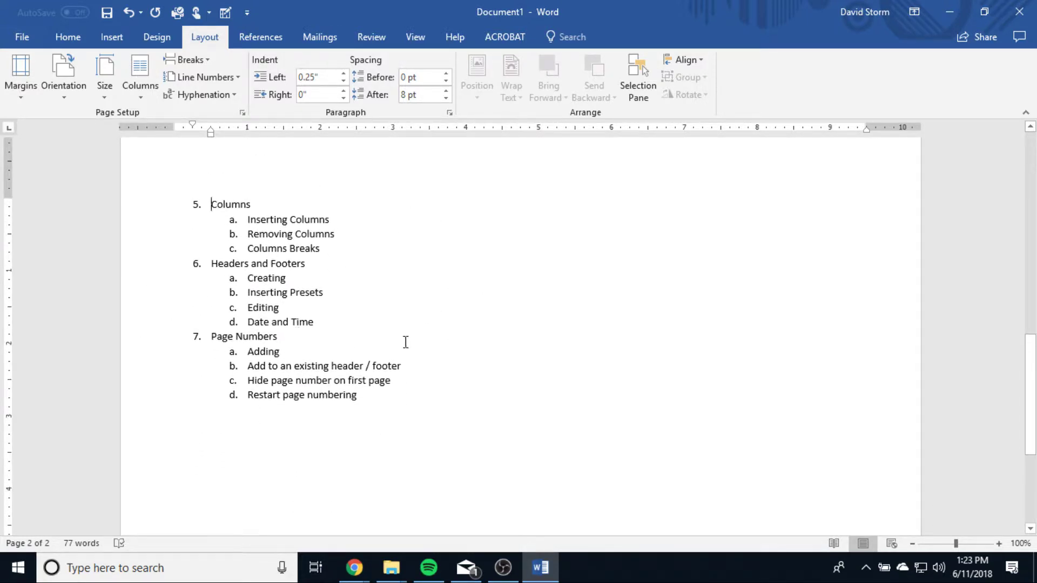
scroll(403, 339, up, 20)
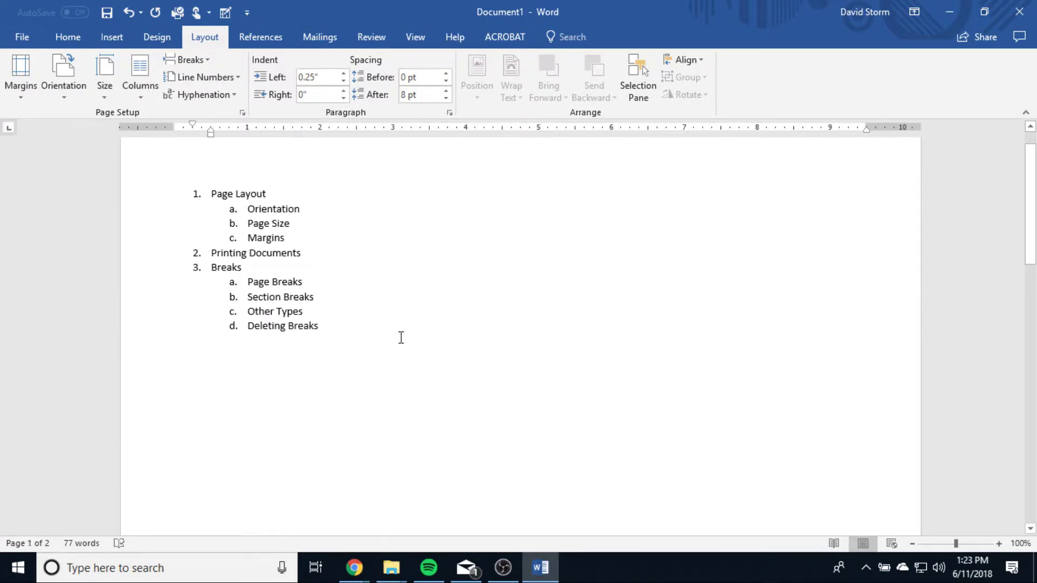
scroll(343, 356, down, 1)
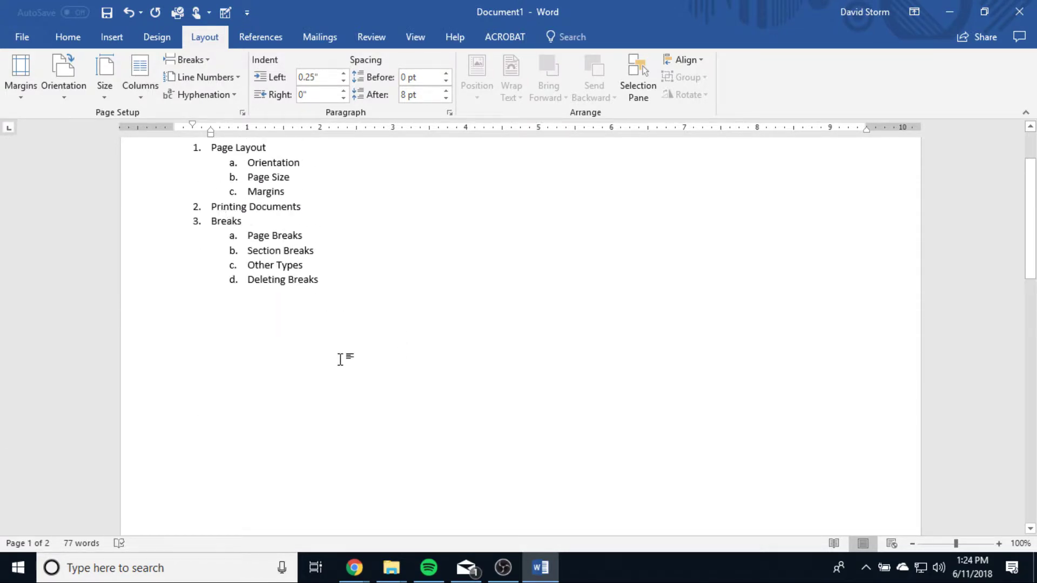
scroll(341, 357, up, 1)
Place the cursor before the "Breaks" item and review the available page and section break types
click(212, 267)
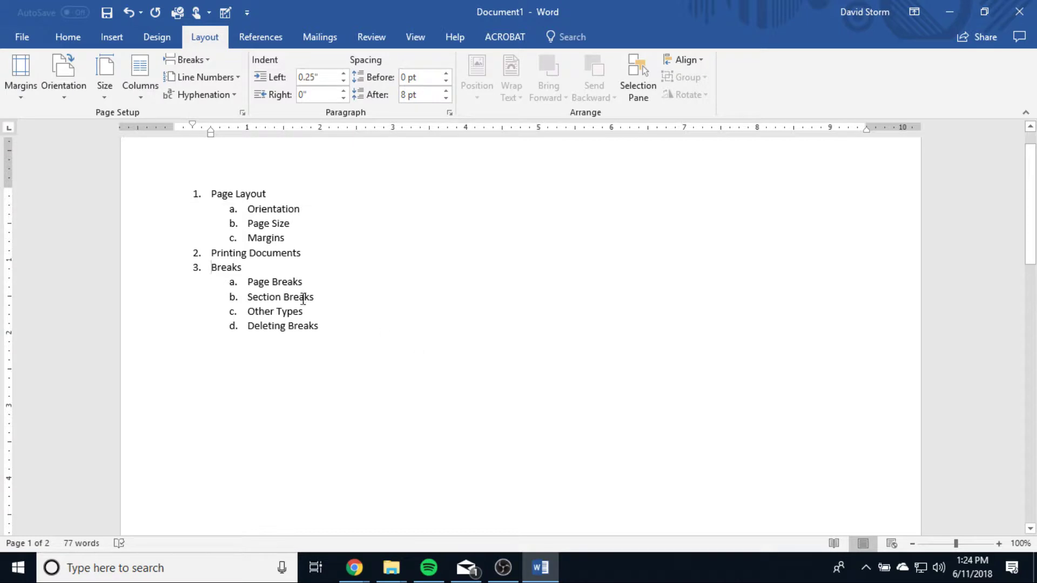
click(189, 59)
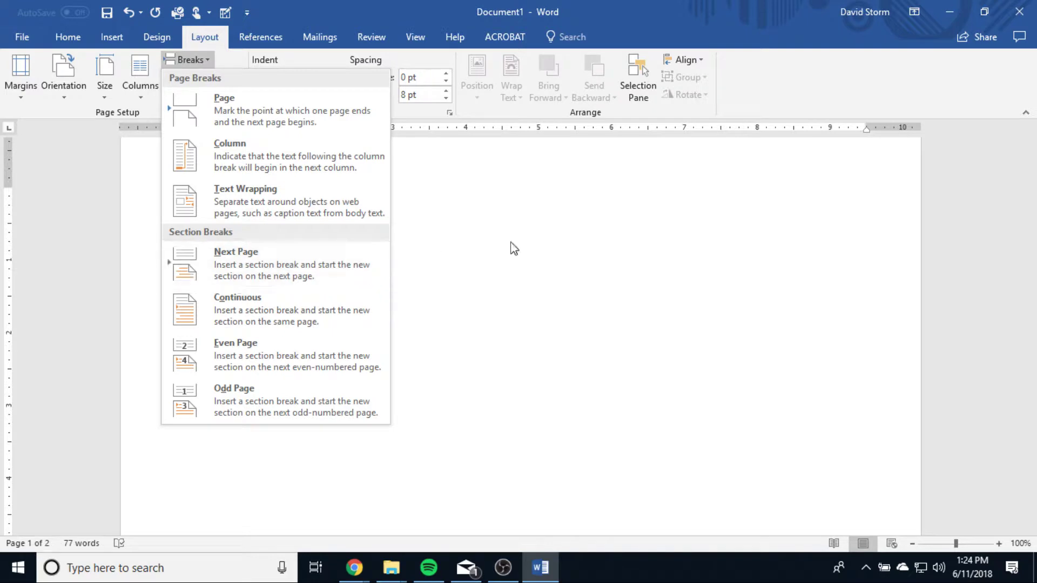
click(191, 59)
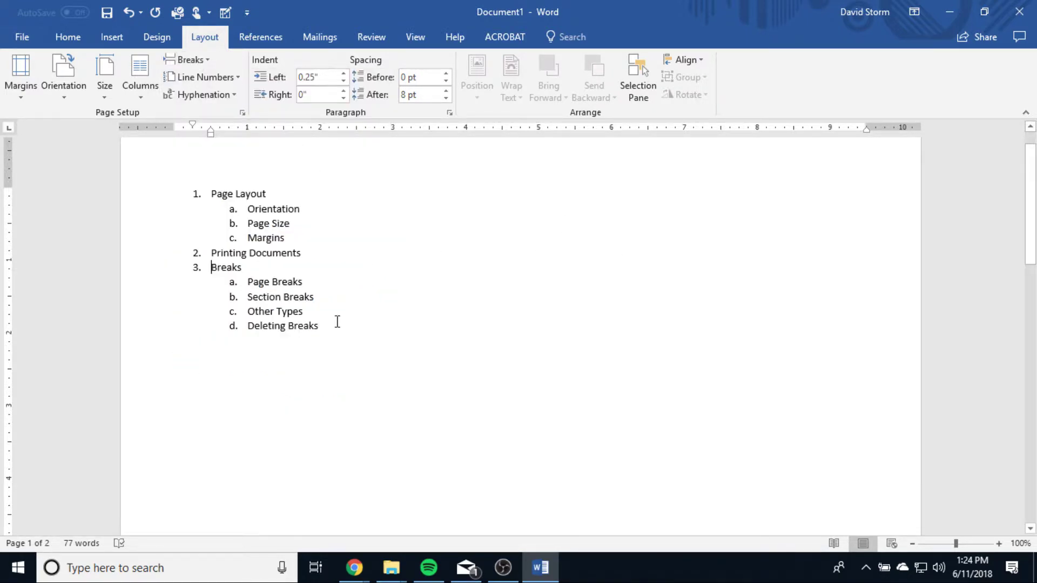
Try a text wrapping break before the "Breaks" item, and undo it
click(191, 61)
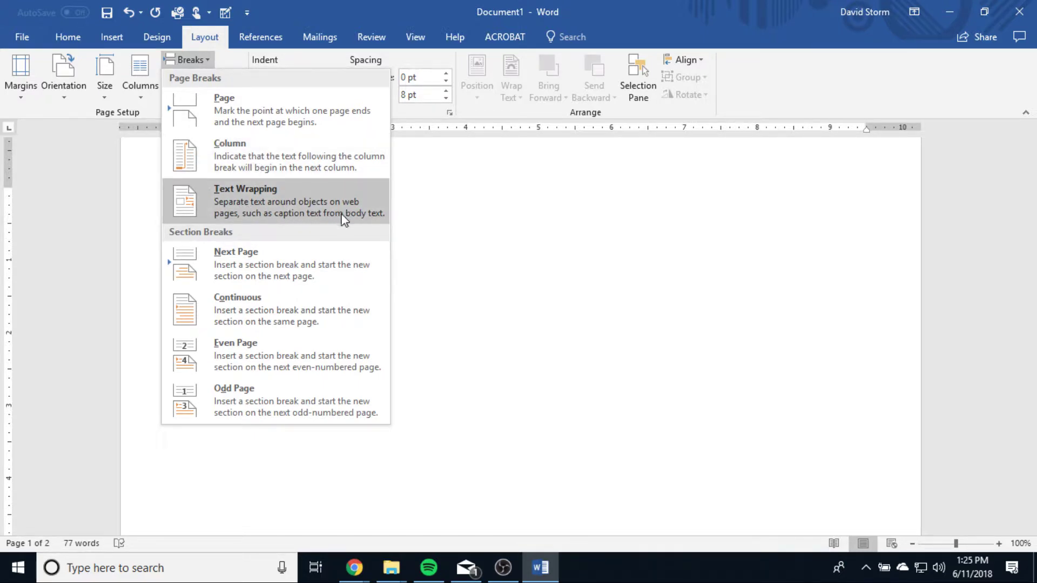
click(267, 187)
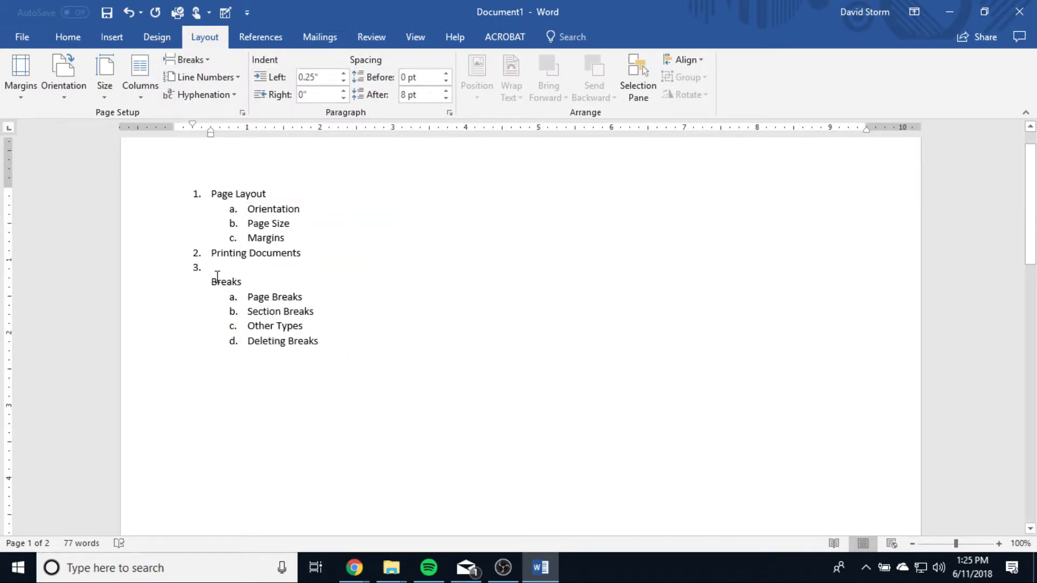
key(ctrl+z)
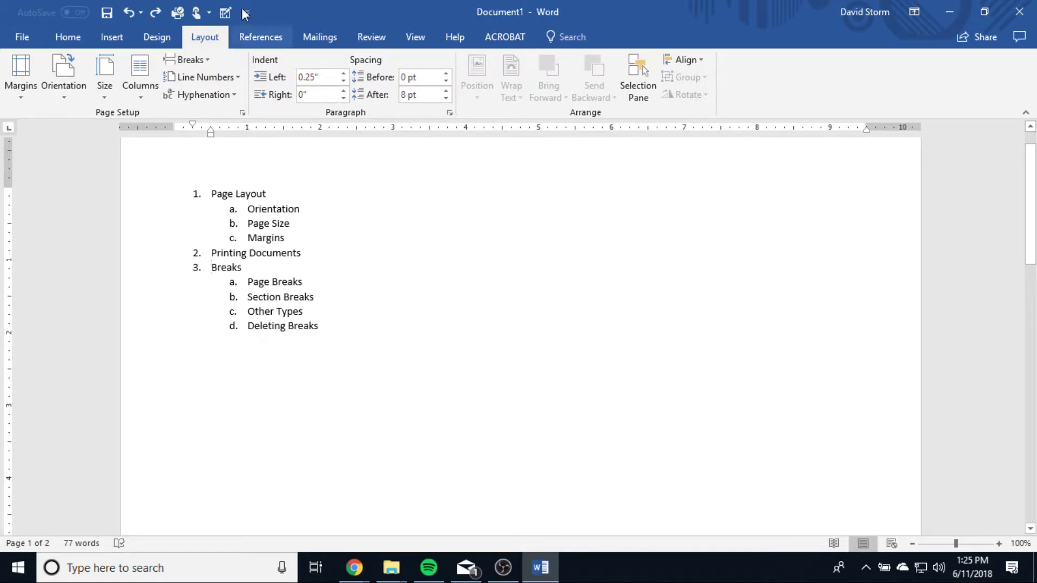
Look over the area between the "Deleting Breaks" and "Columns" items where the page break separates them
click(187, 60)
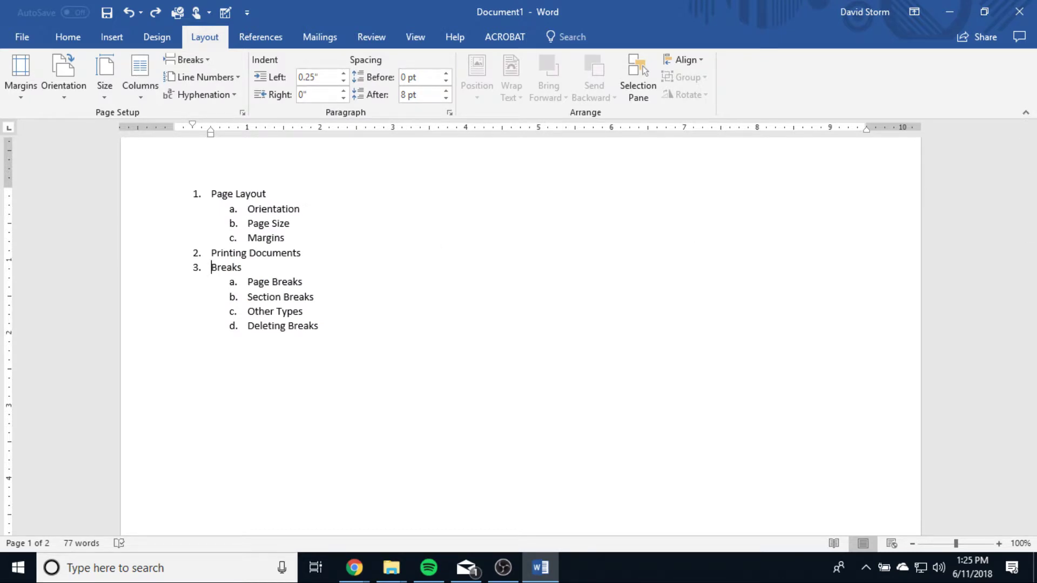
scroll(432, 423, down, 2)
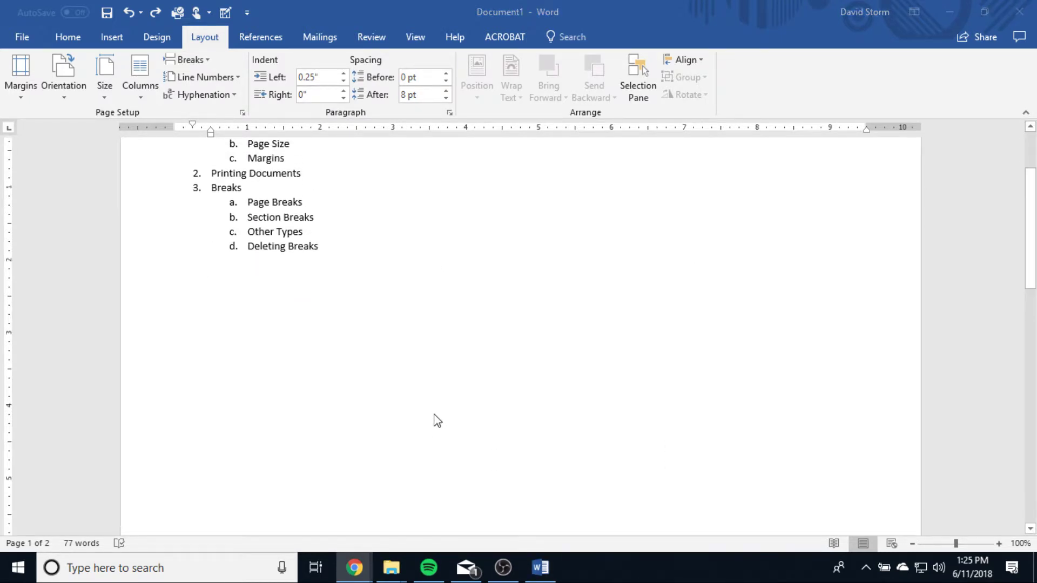
scroll(342, 452, up, 3)
scroll(403, 454, down, 12)
scroll(413, 427, up, 4)
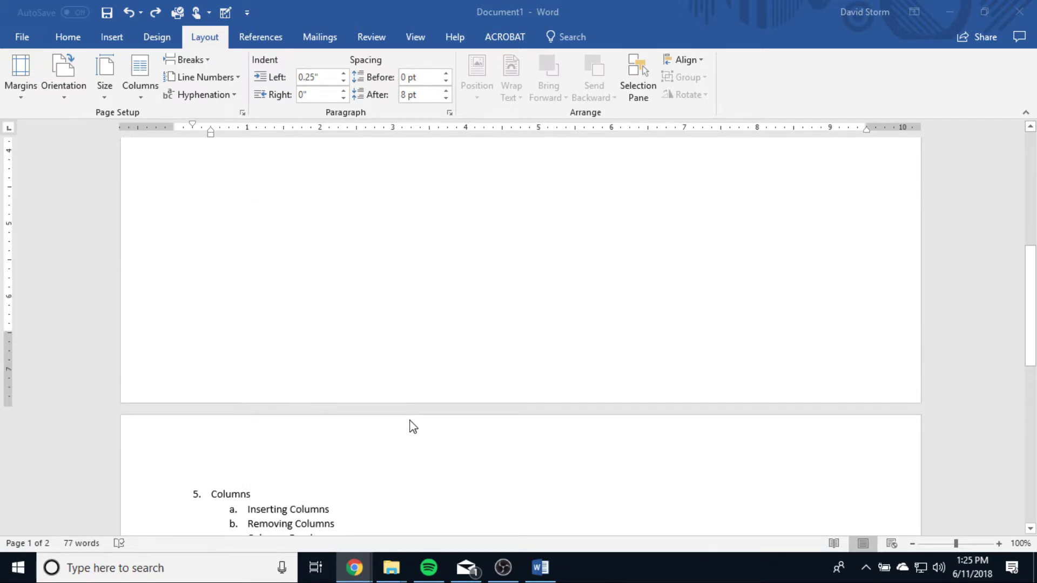
scroll(412, 421, up, 5)
scroll(413, 420, down, 6)
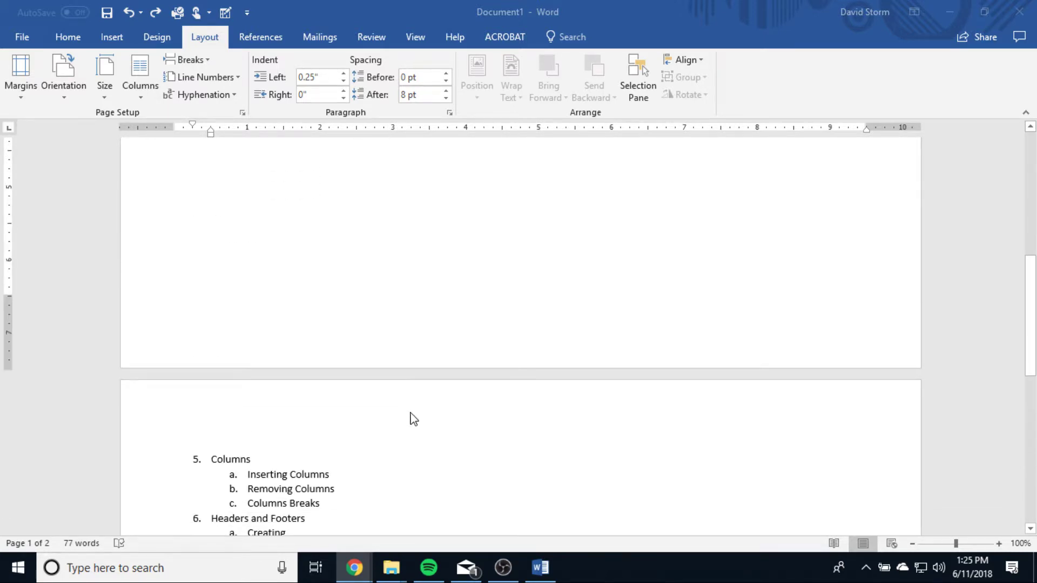
Show the formatting marks and locate the page break after the "Deleting Breaks" item
scroll(313, 345, up, 2)
scroll(292, 394, up, 2)
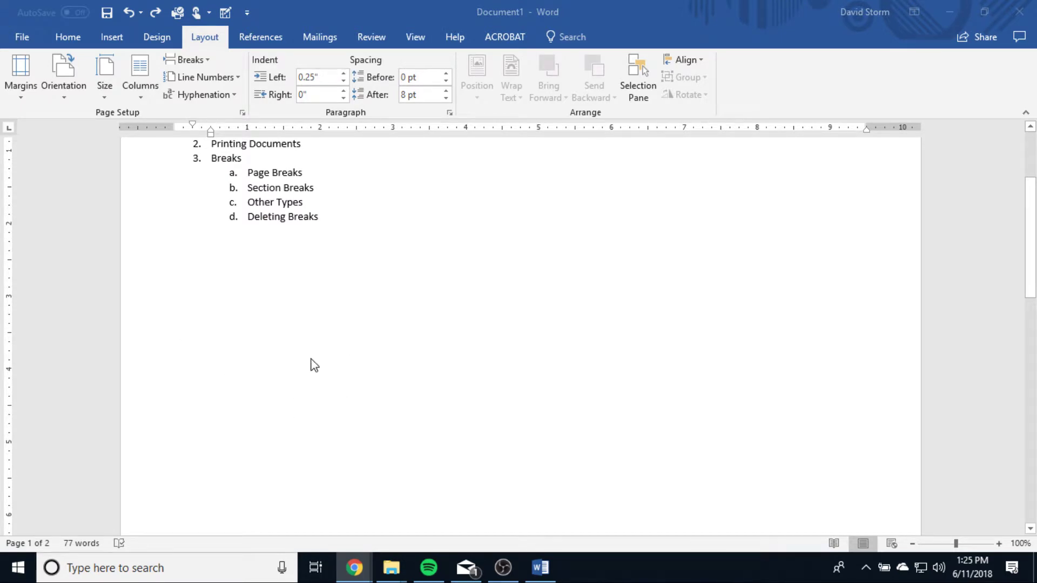
click(60, 38)
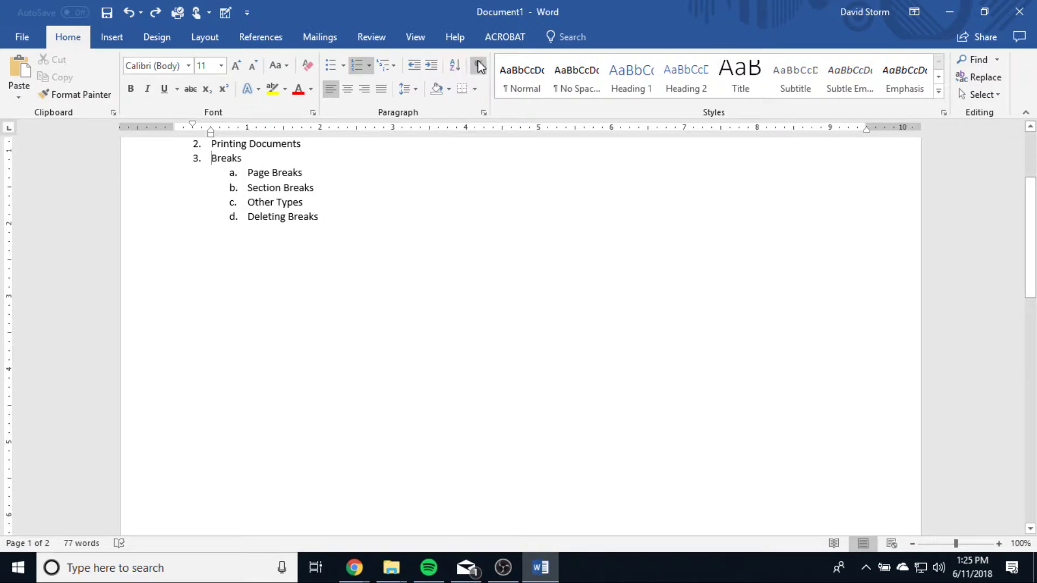
click(479, 66)
scroll(447, 252, up, 4)
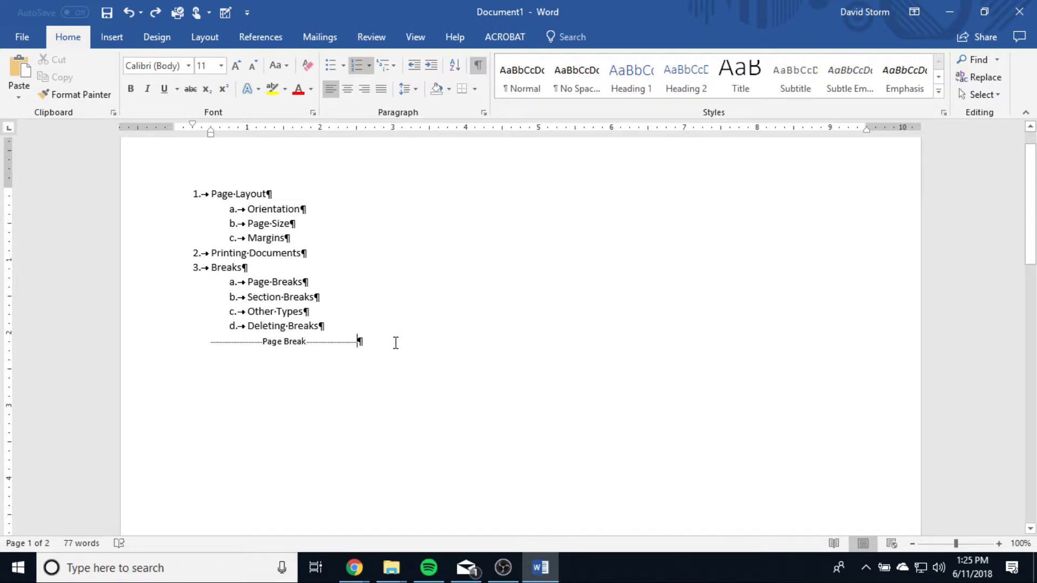
Delete the page break after "Deleting Breaks" together with its extra paragraph, so the "Columns" item follows directly
key(BackSpace)
key(BackSpace)
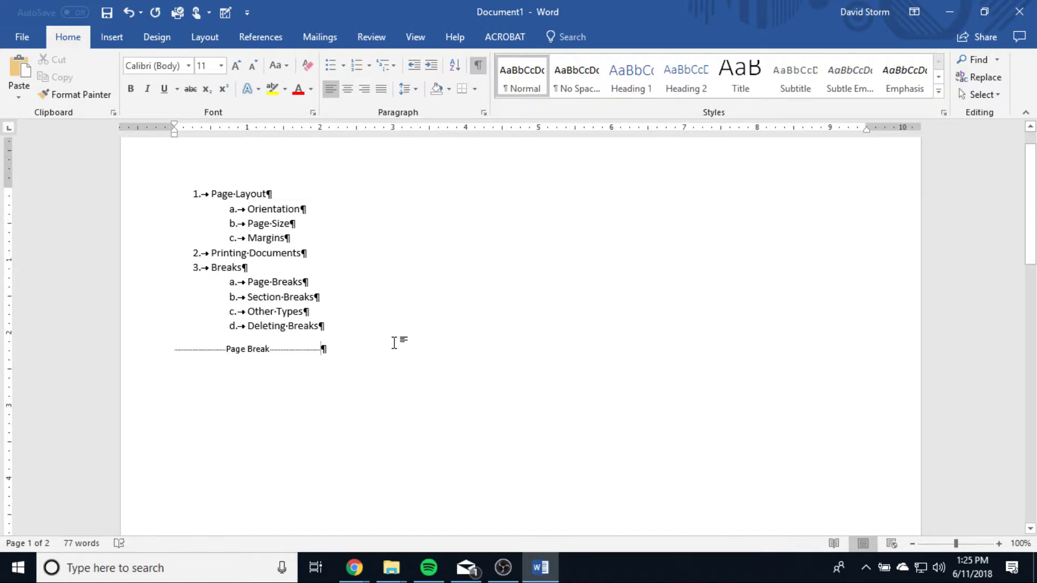
click(173, 348)
key(BackSpace)
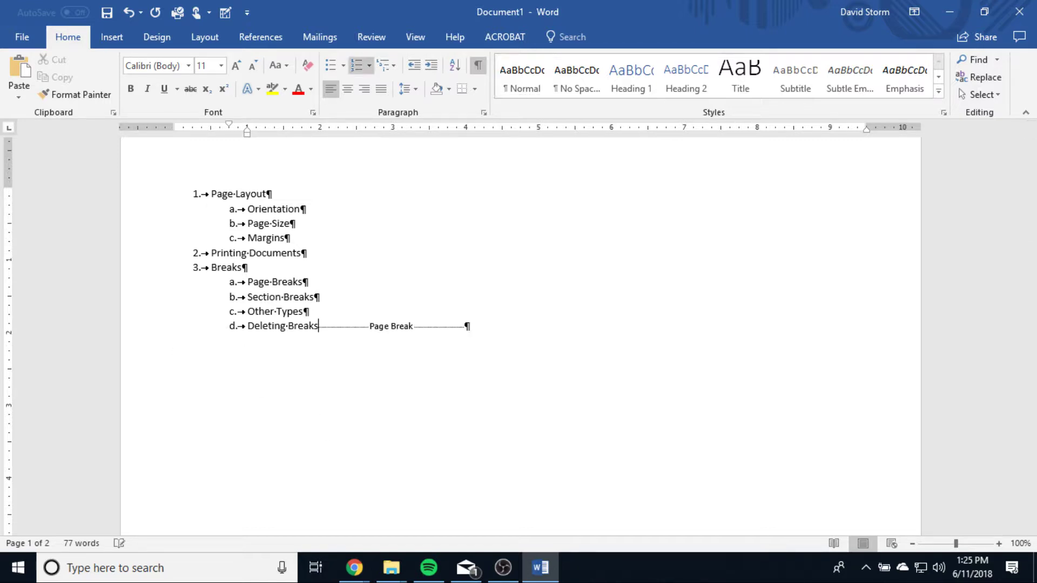
key(Delete)
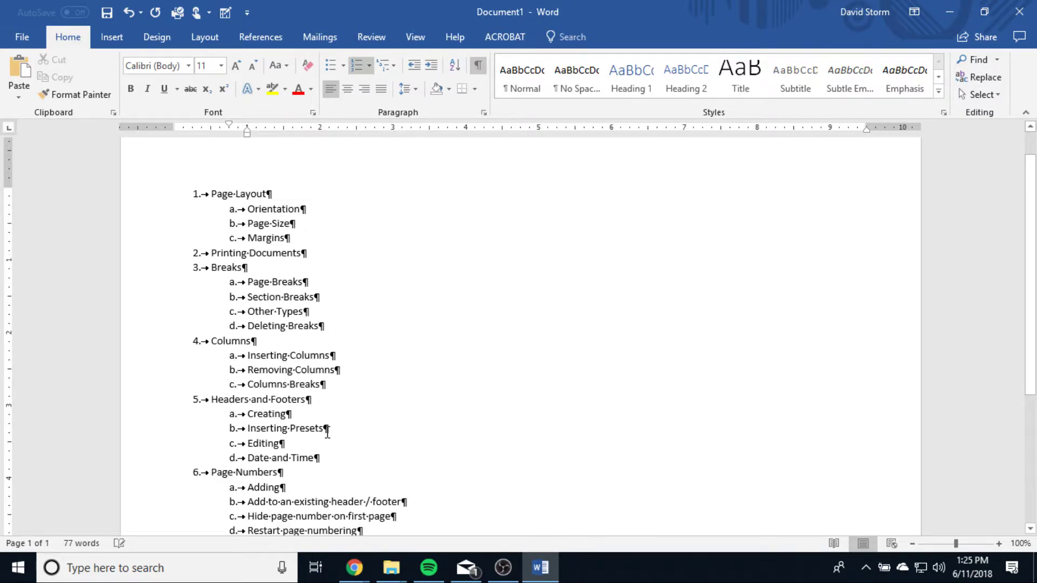
Check the rejoined outline through to its end and hide the formatting marks
scroll(462, 352, down, 5)
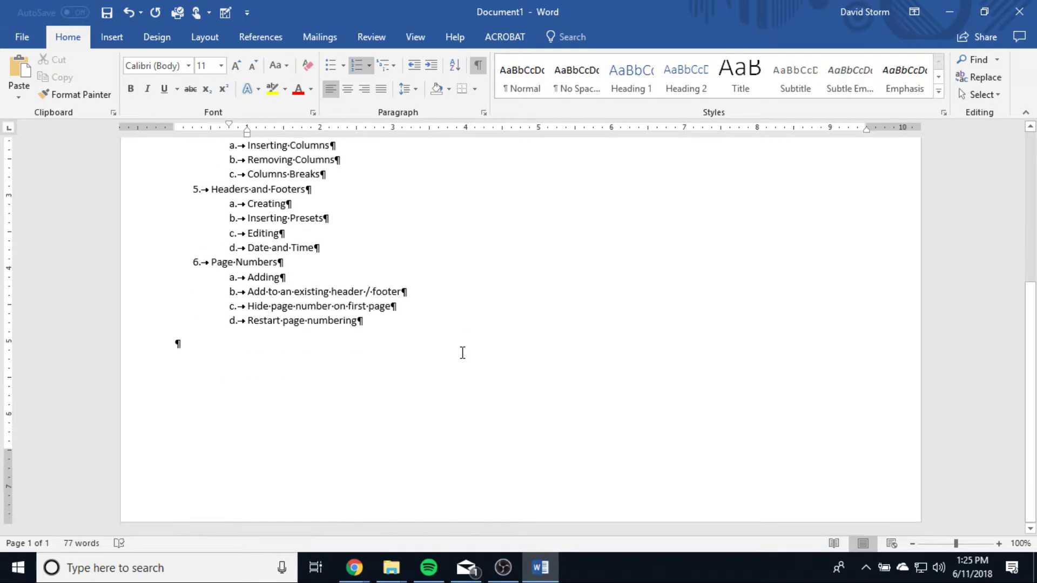
scroll(462, 351, up, 5)
scroll(465, 343, down, 2)
scroll(466, 343, down, 1)
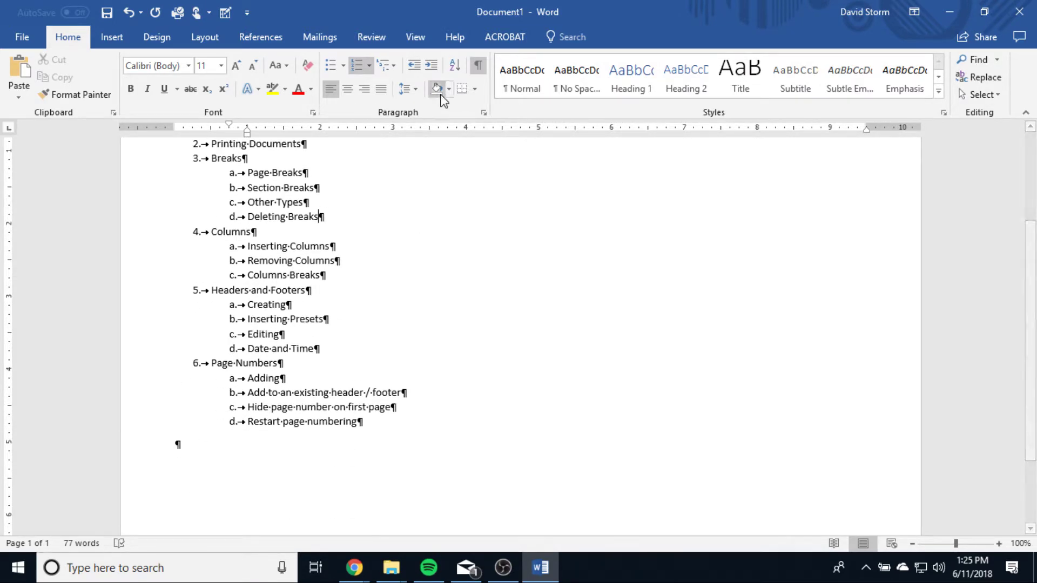
click(480, 68)
scroll(475, 324, up, 3)
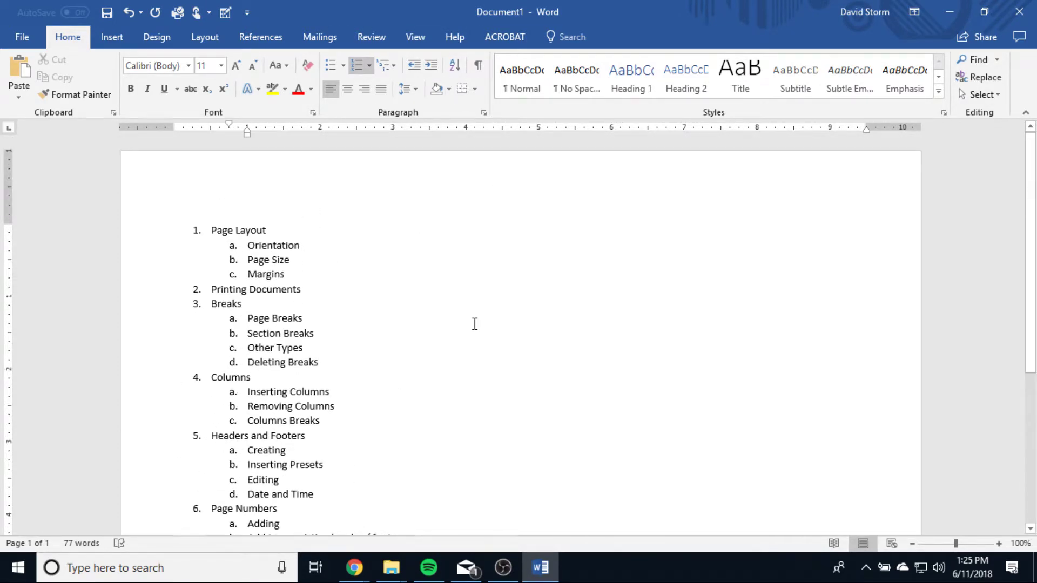
click(483, 361)
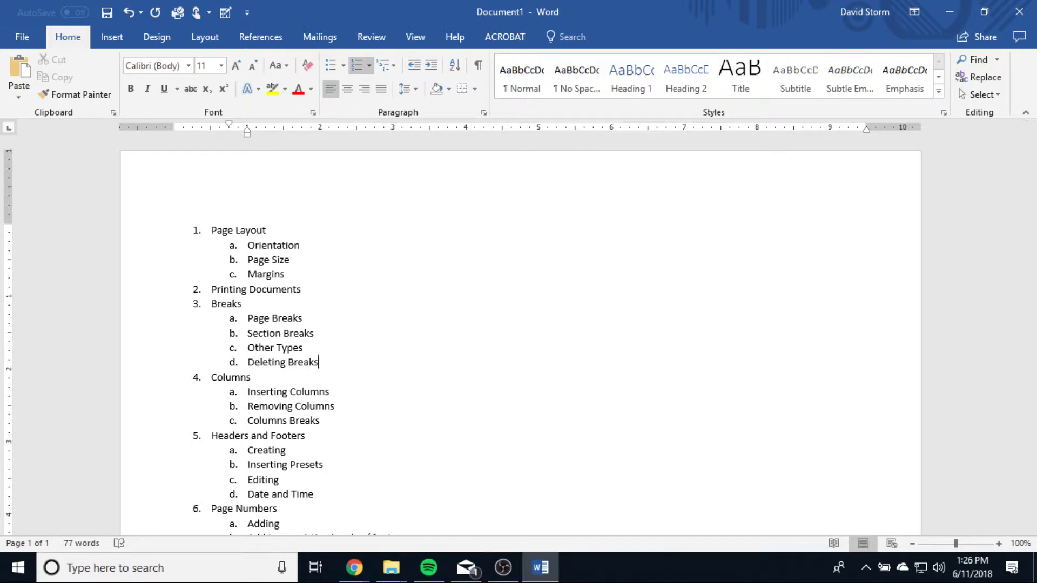
Select the whole outline and review the column presets and the detailed Columns settings without changing them
key(alt+Tab)
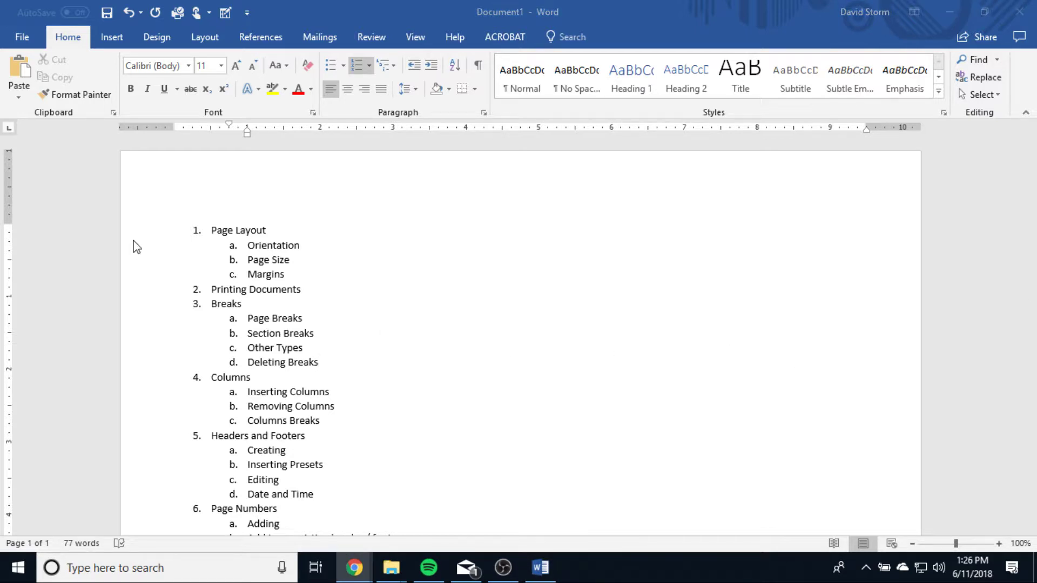
key(alt+Tab)
drag(212, 228, 407, 430)
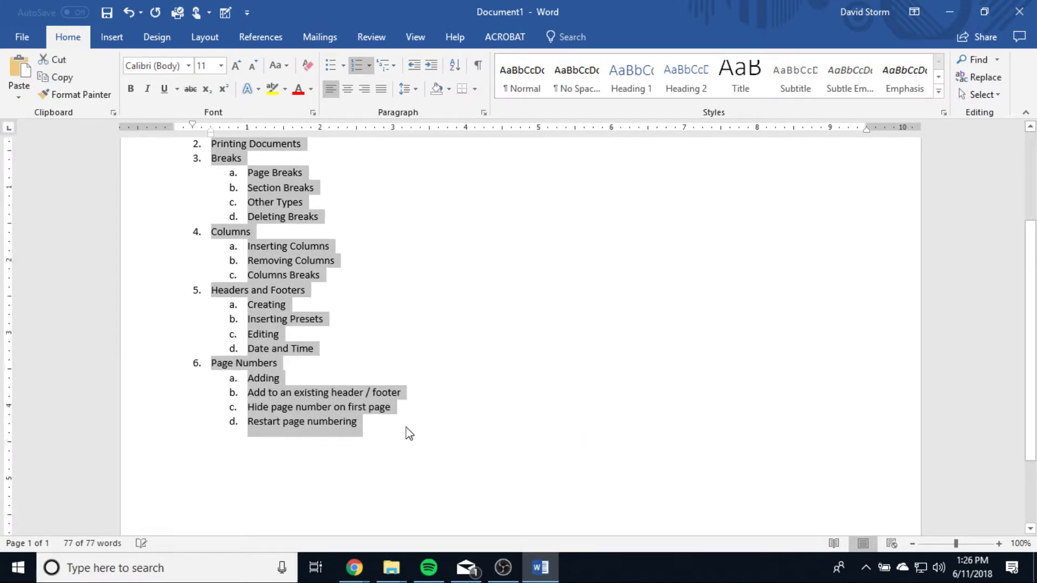
scroll(407, 430, up, 4)
click(184, 39)
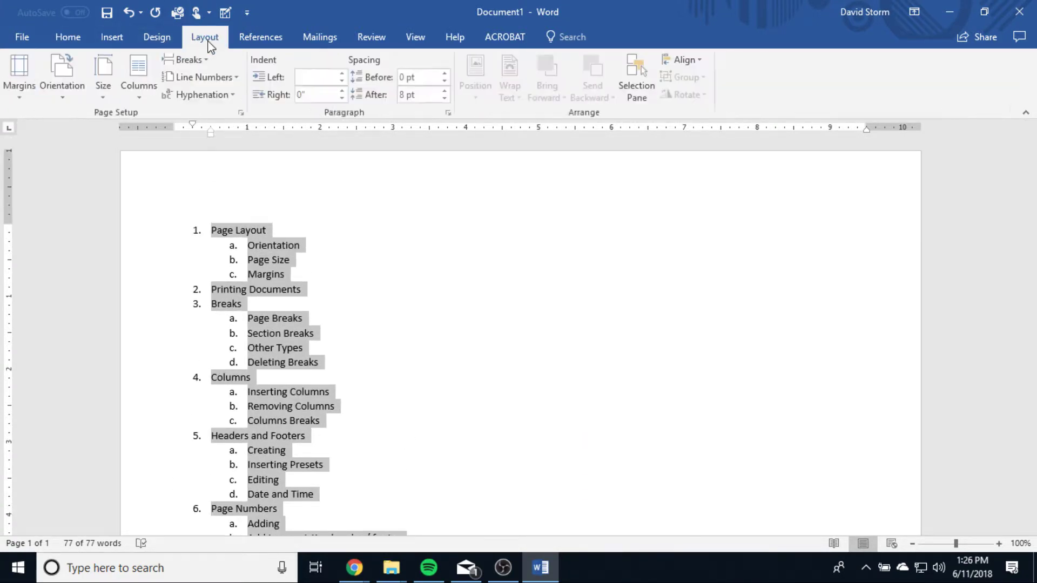
click(140, 96)
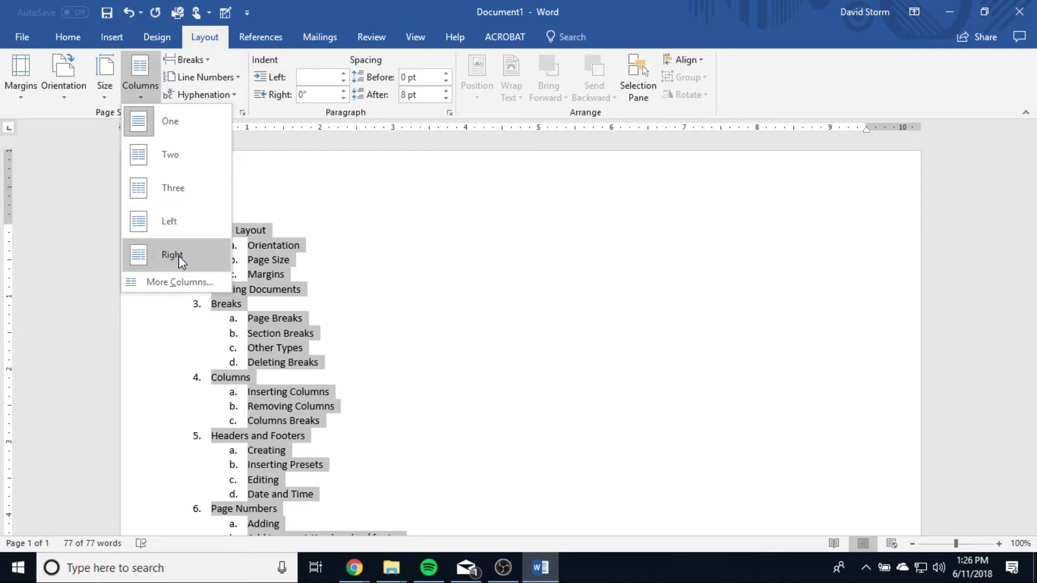
click(175, 281)
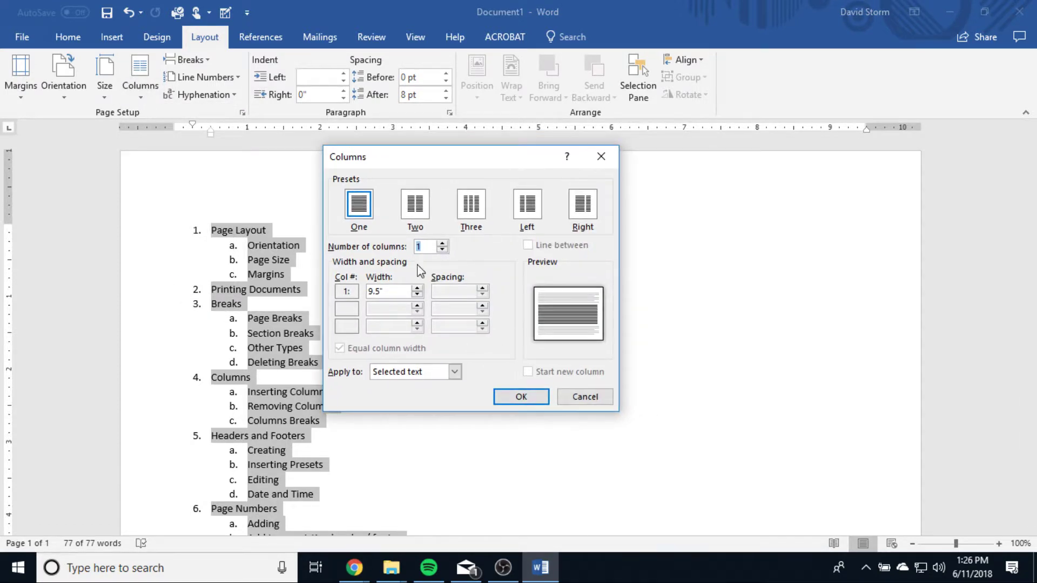
click(602, 154)
Arrange the selected outline in two columns and look over the layout
click(140, 81)
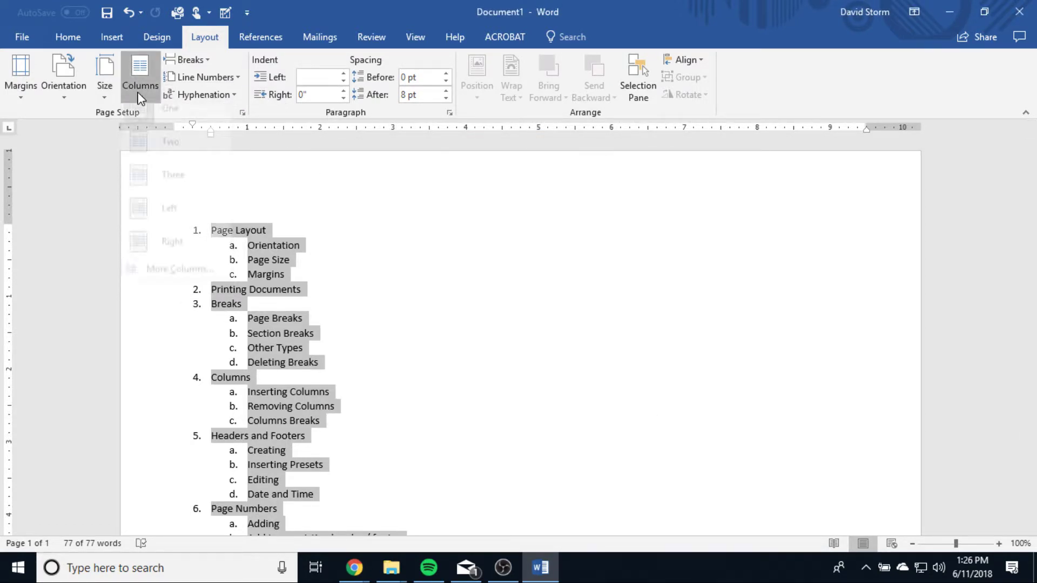
click(164, 154)
scroll(471, 342, down, 3)
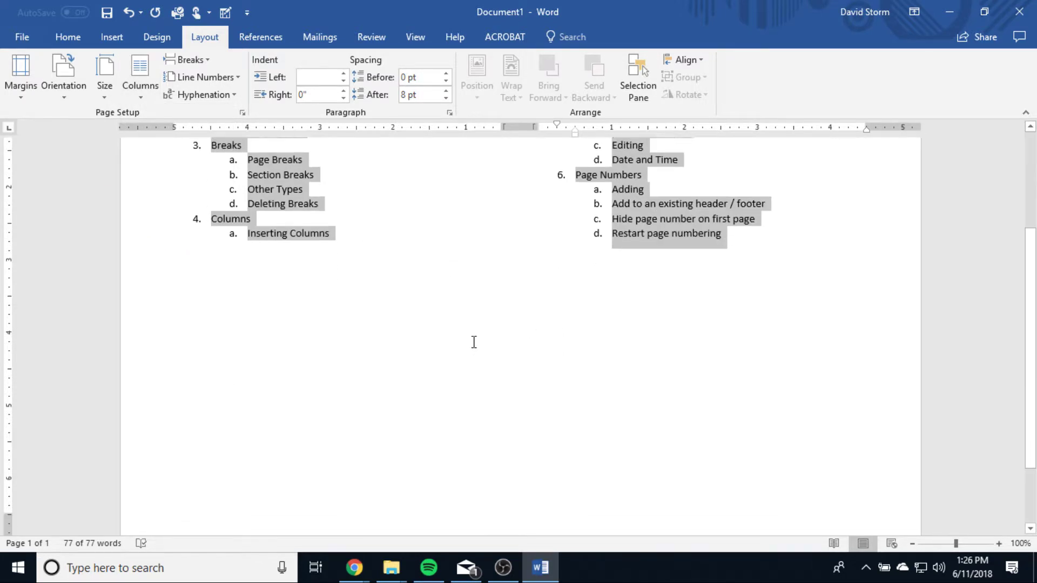
scroll(479, 347, up, 3)
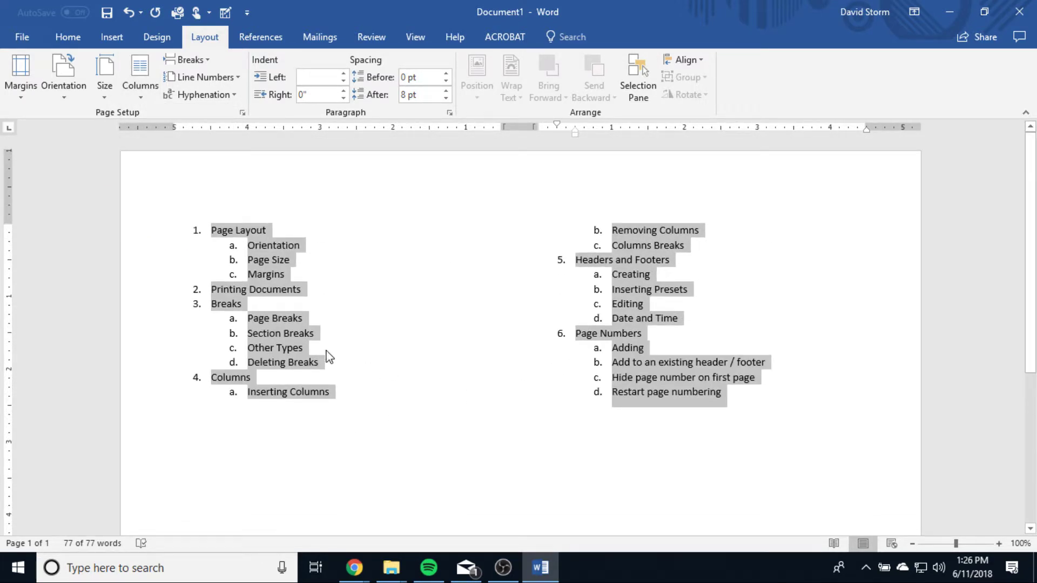
click(366, 302)
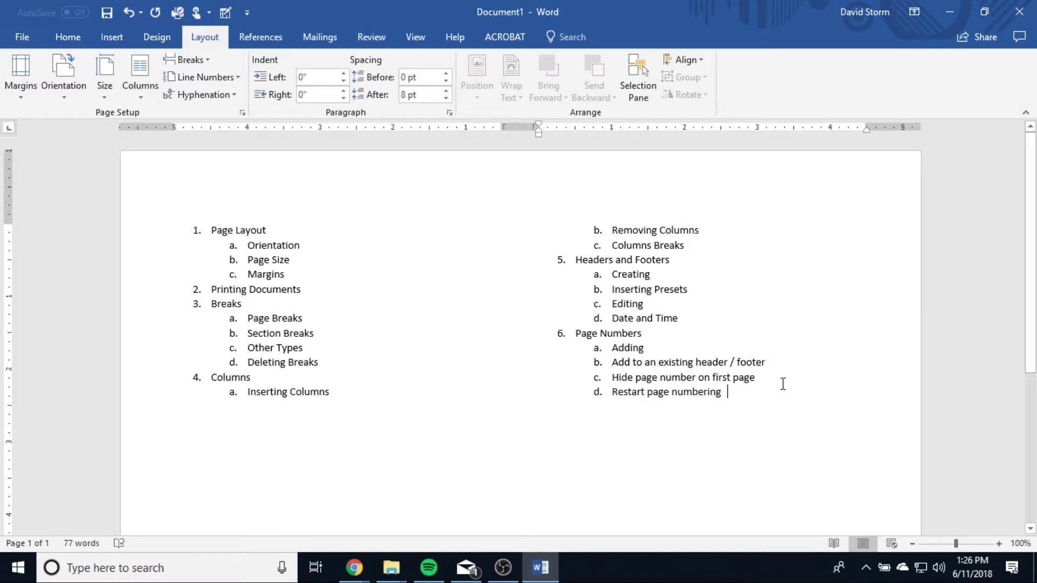
Try the Three, Left and Right column layouts on the whole outline, and return it to two columns
drag(773, 400, 186, 226)
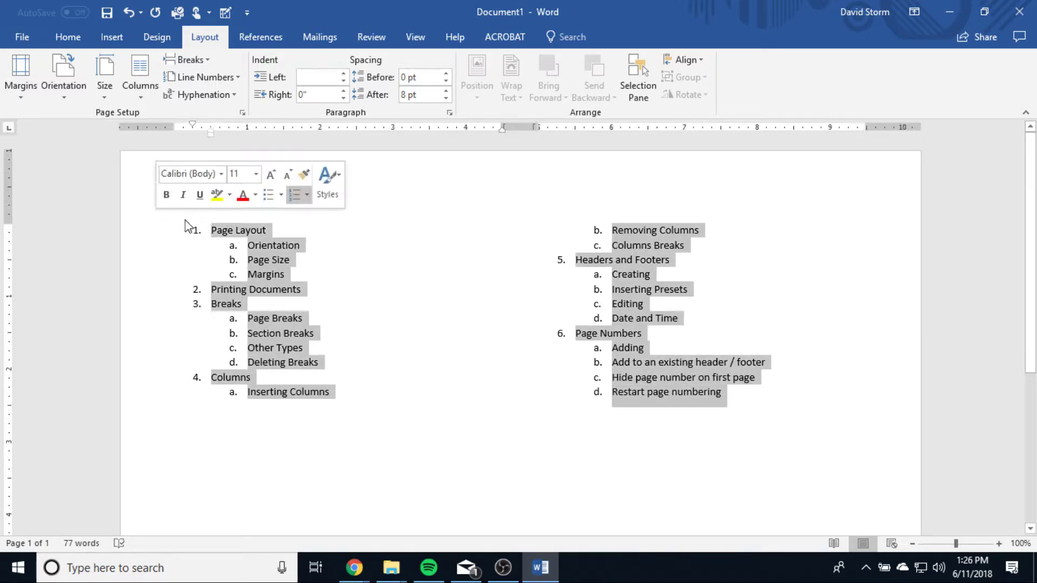
click(142, 84)
click(186, 184)
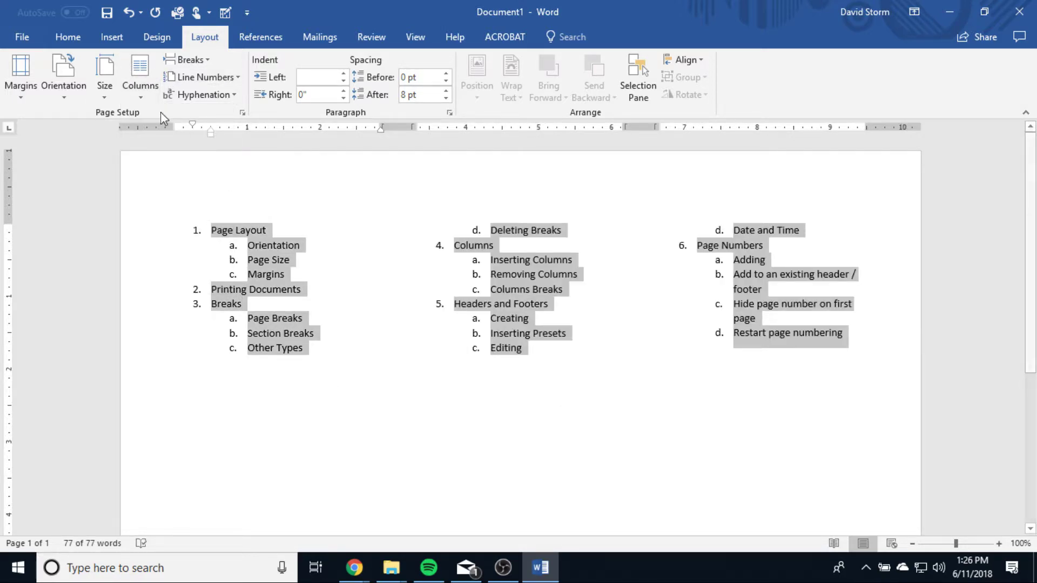
click(140, 81)
click(137, 222)
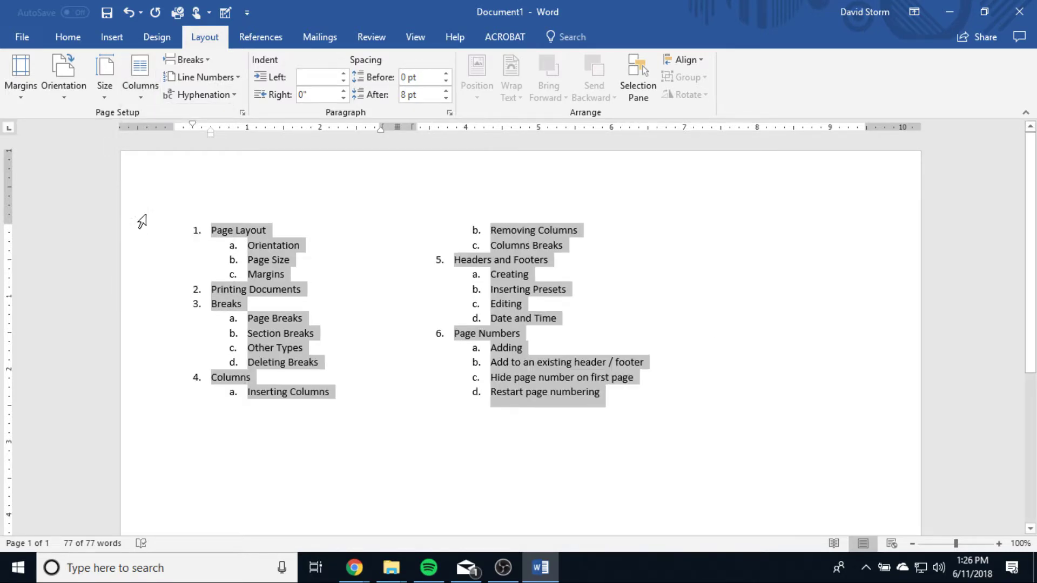
click(138, 91)
click(157, 252)
click(145, 94)
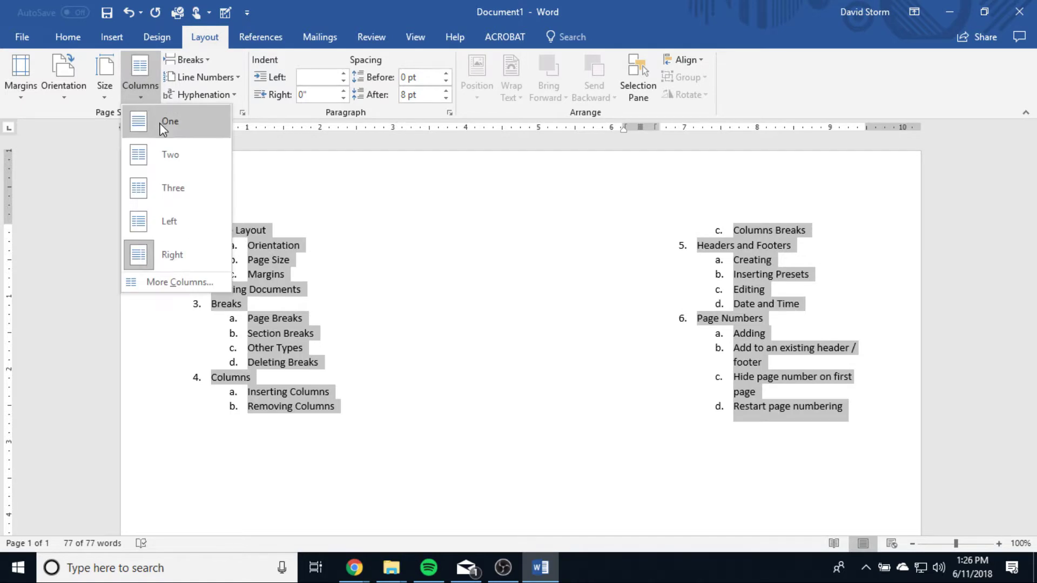
click(171, 157)
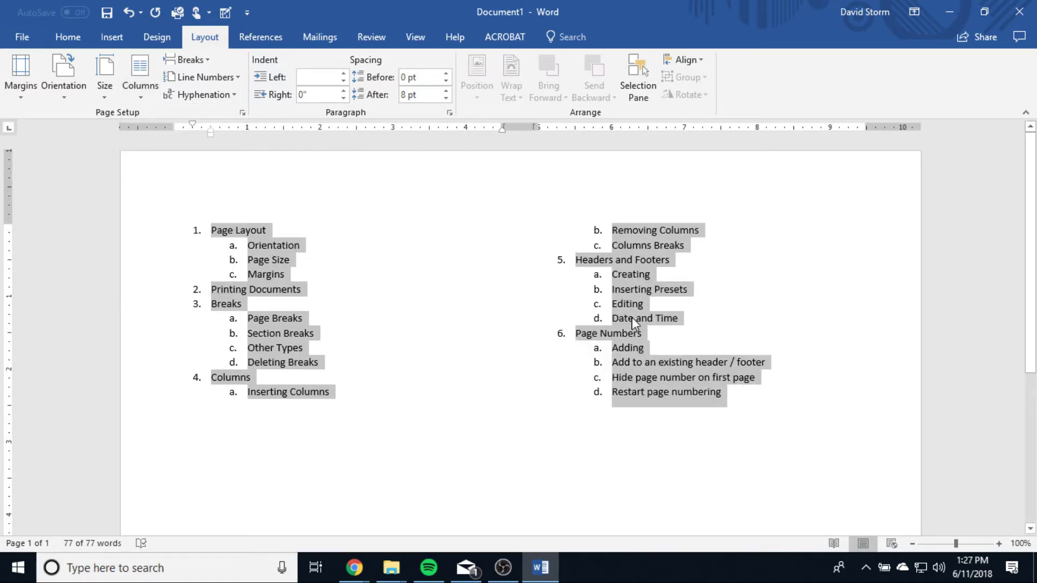
Remove the columns by setting the outline back to one column, with the cursor after "Page Numbers"
click(754, 334)
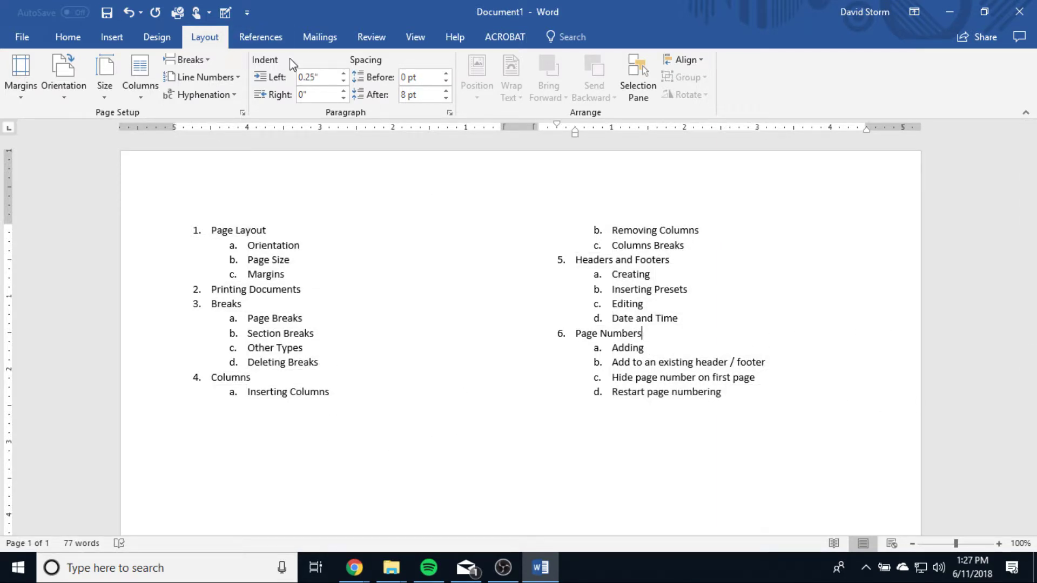
click(141, 87)
click(158, 120)
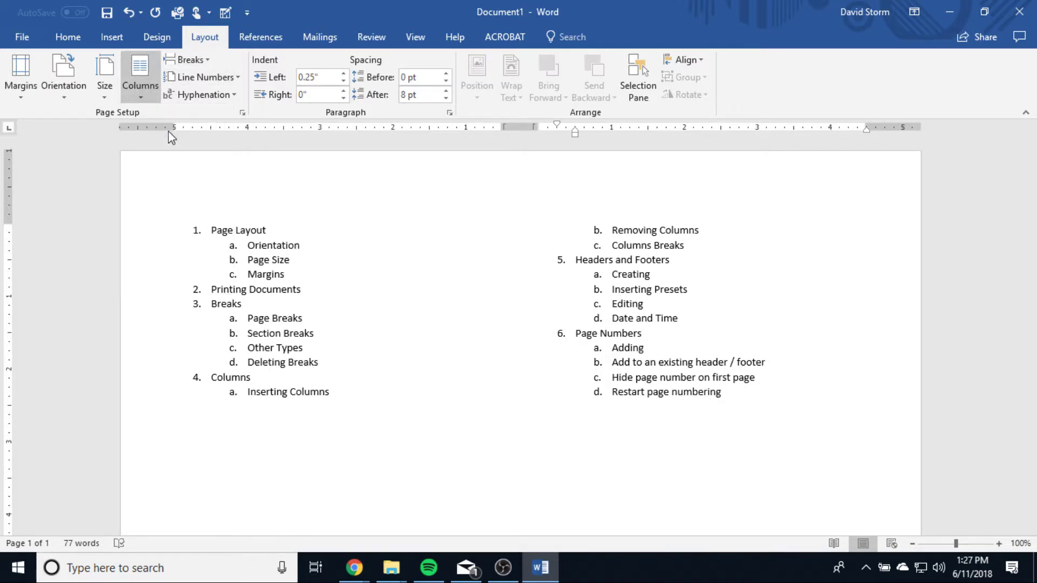
scroll(355, 331, down, 5)
scroll(367, 322, up, 5)
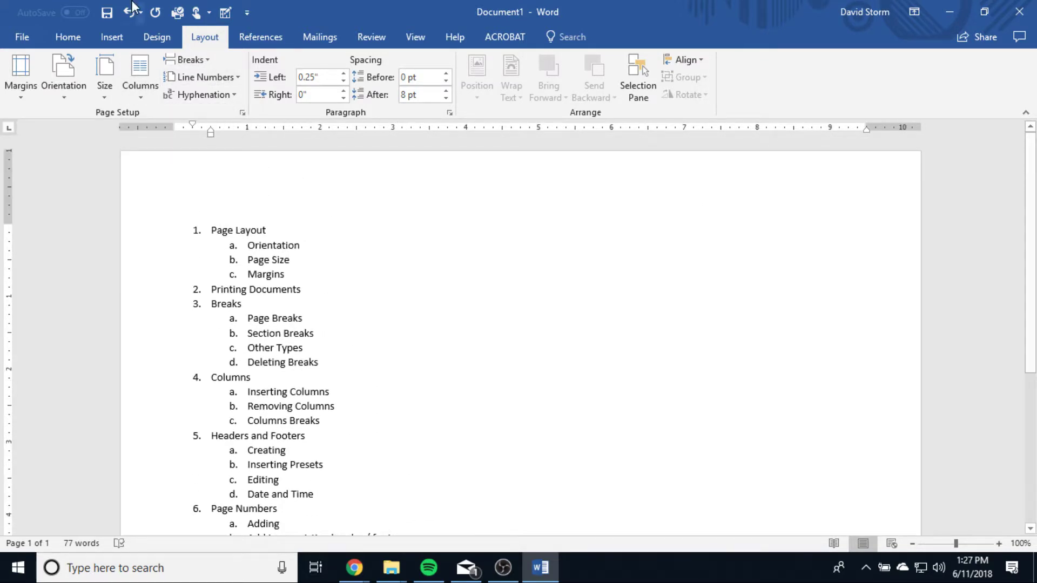
Reapply two columns to the outline, and remove them again with all the text selected
click(140, 86)
click(157, 156)
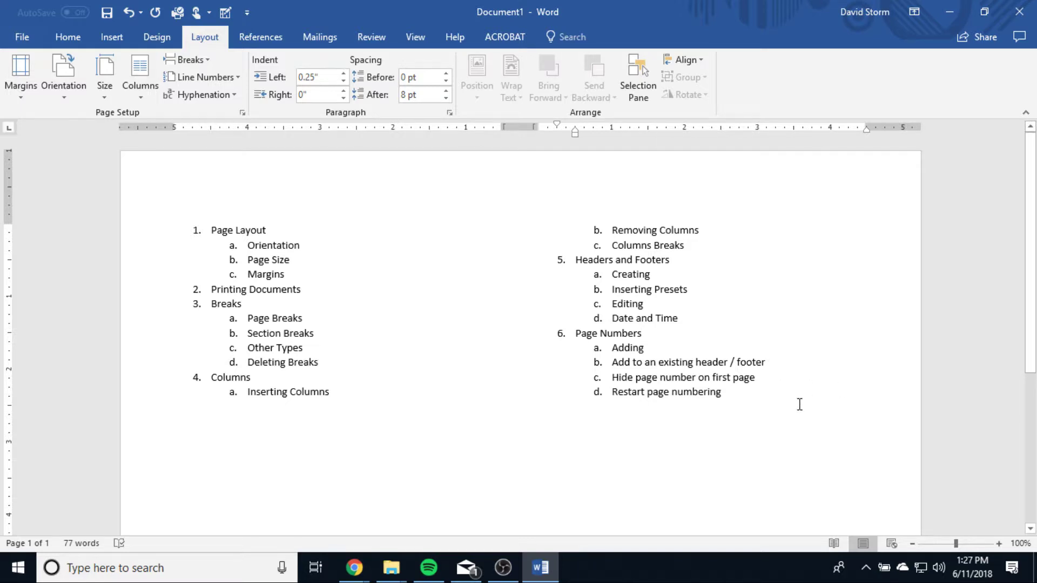
click(779, 398)
key(ctrl+a)
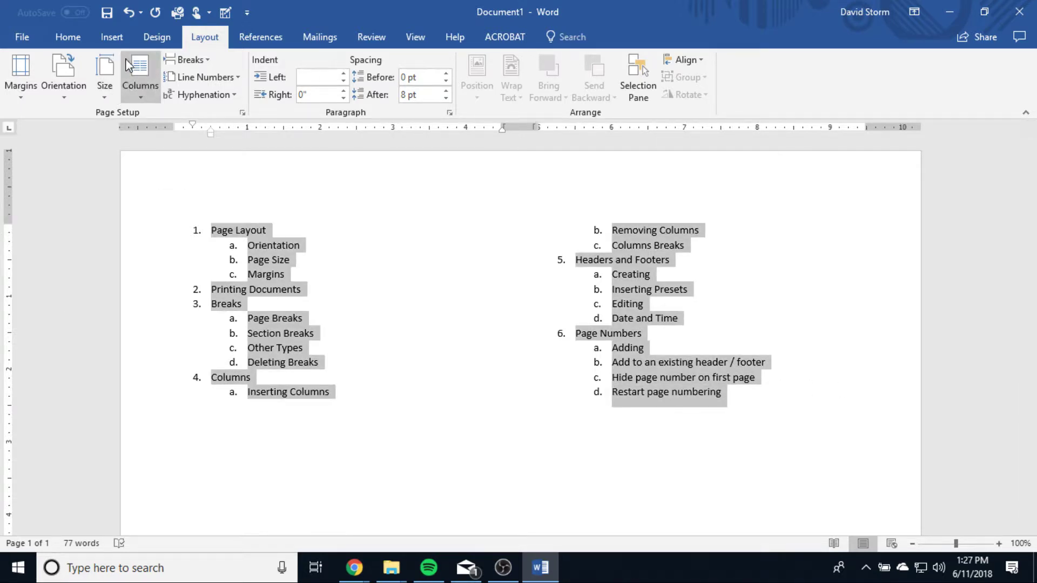
click(138, 81)
click(154, 129)
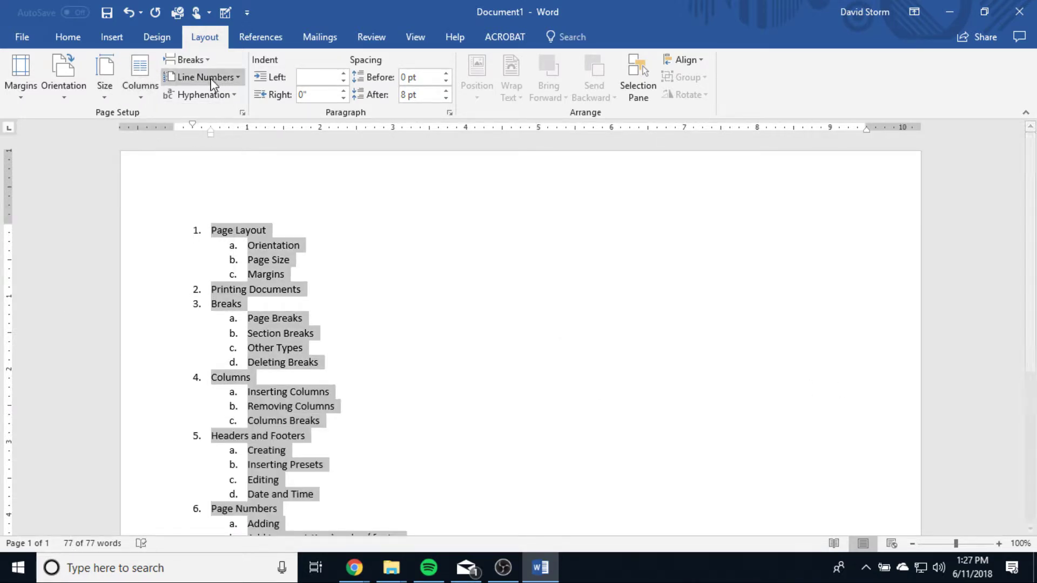
Arrange the whole outline in three columns and deselect the text
click(140, 76)
click(165, 184)
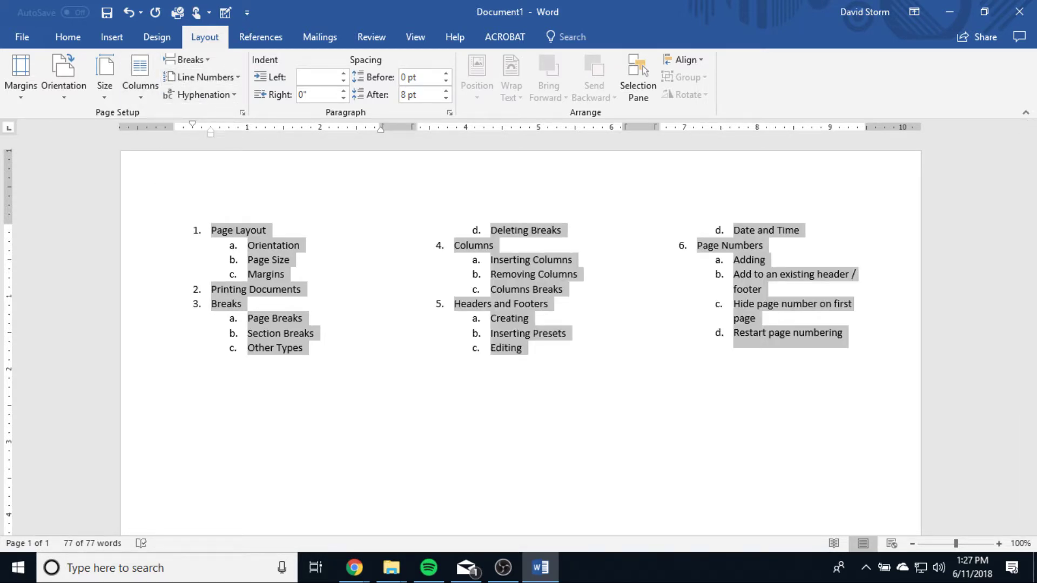
click(594, 394)
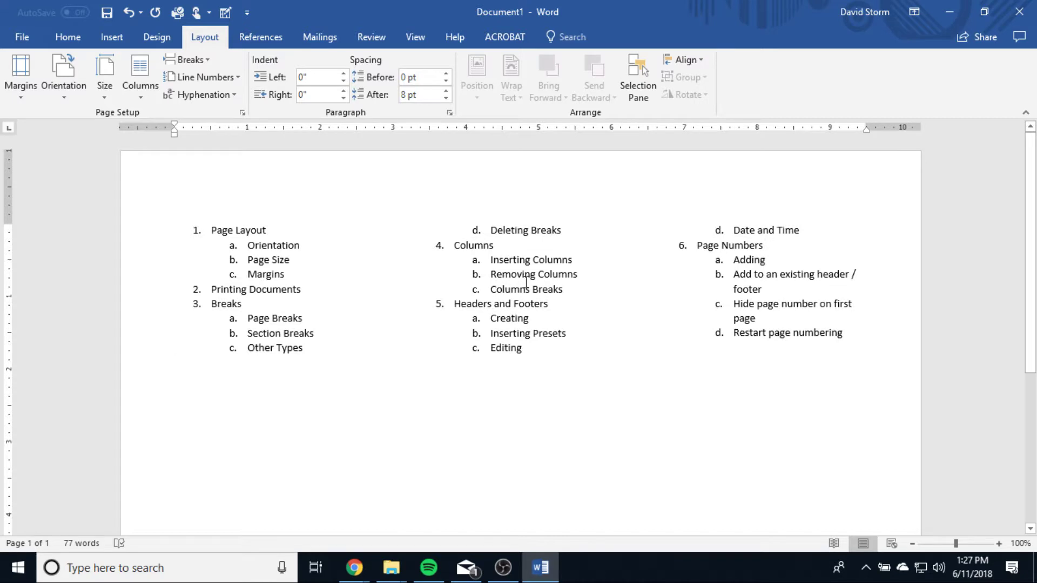
Insert a column break before the "Headers and Footers" item
click(454, 303)
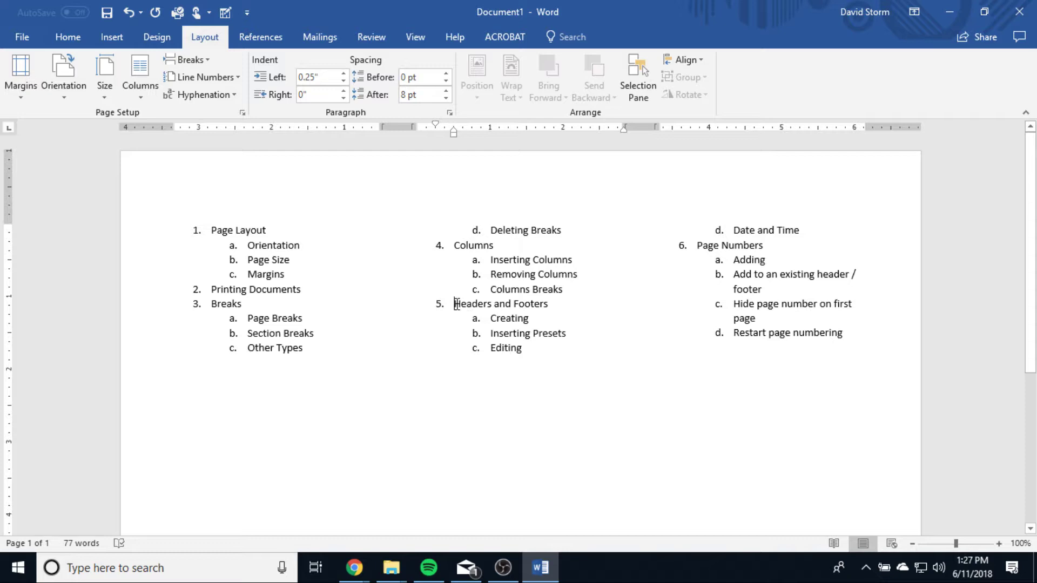
click(194, 59)
click(233, 152)
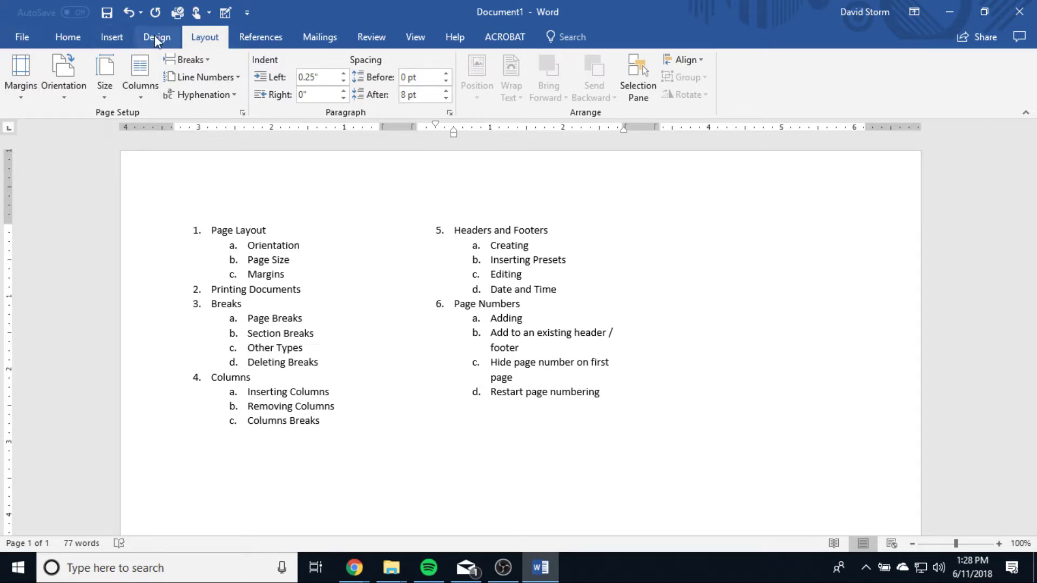
Insert the Blank preset header and enter the author's full name in its placeholder
click(110, 39)
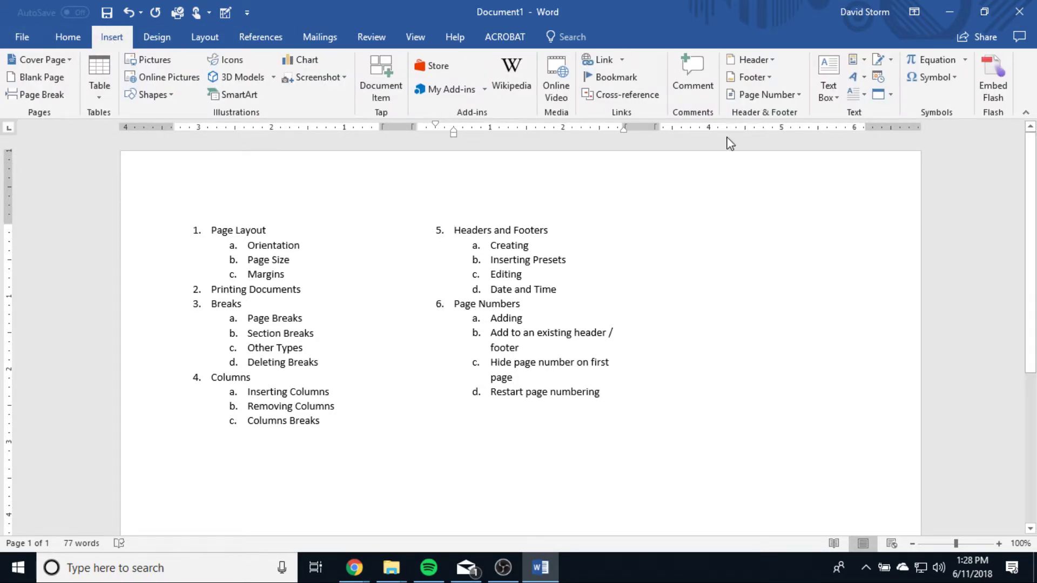
click(756, 60)
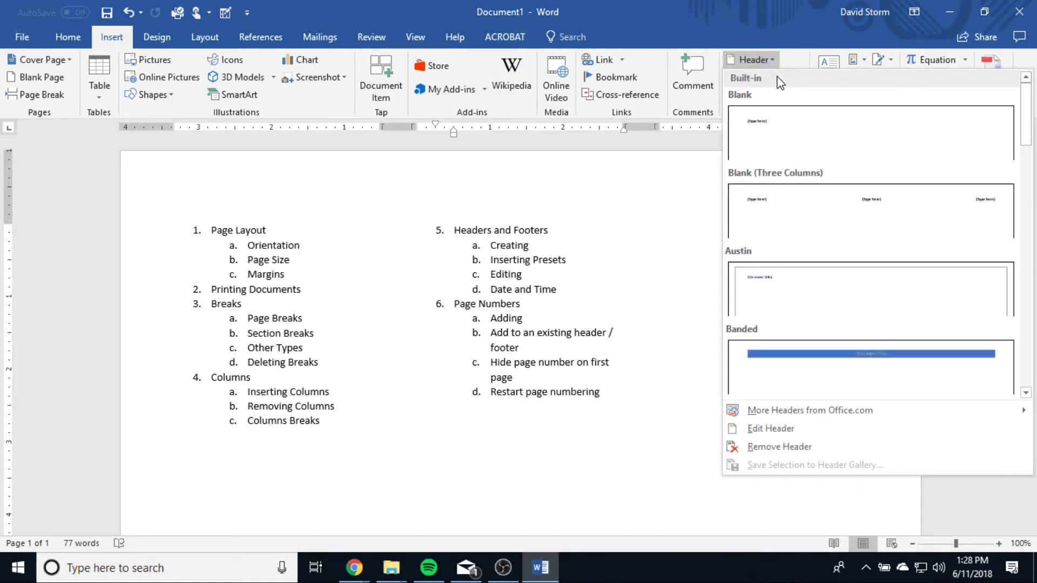
click(823, 131)
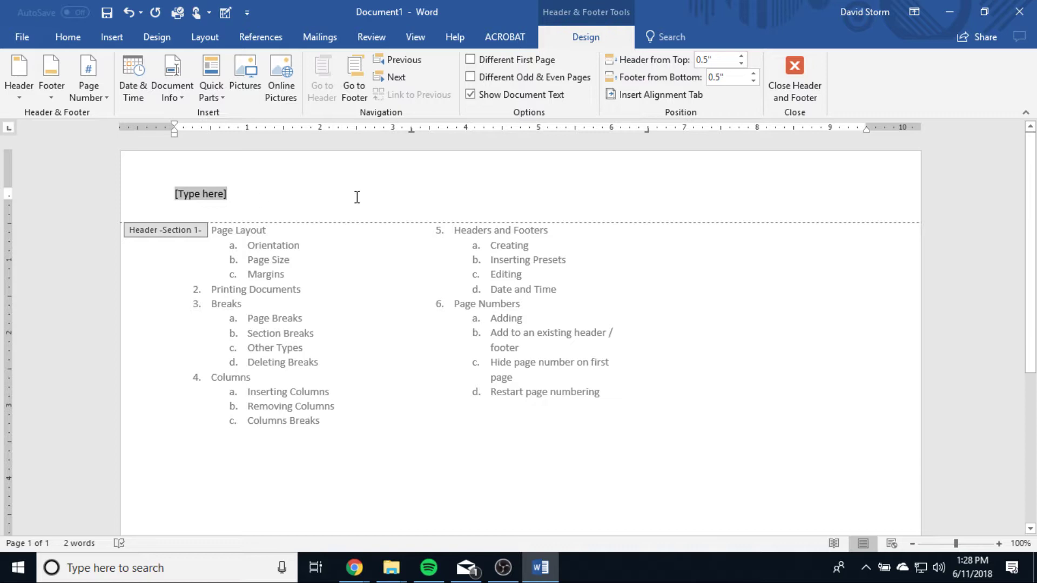
text(David Storm)
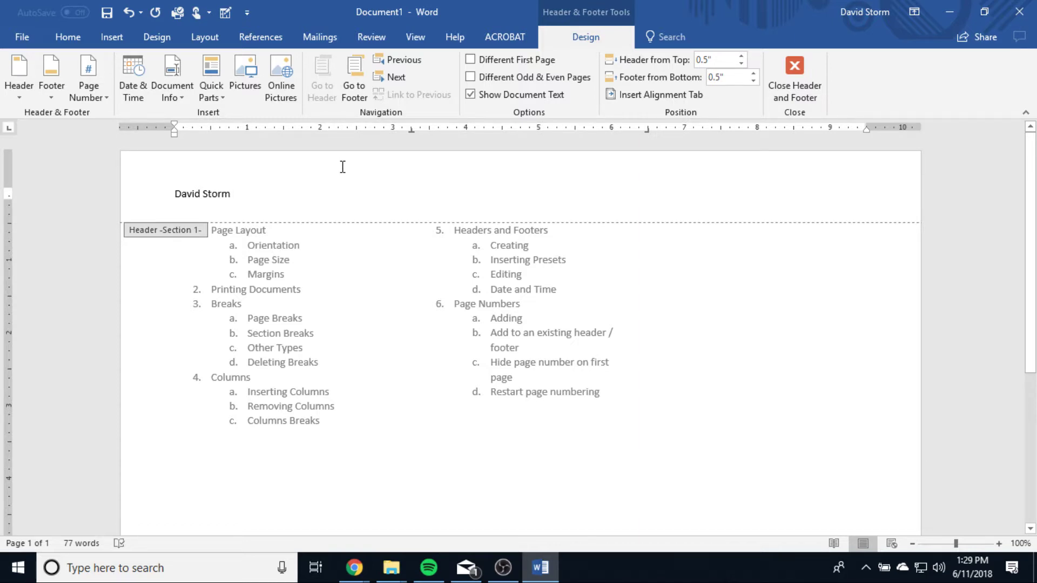
Add "Word Processing" after the name in the header and right-align the header line
text(Word Processing)
drag(315, 195, 232, 194)
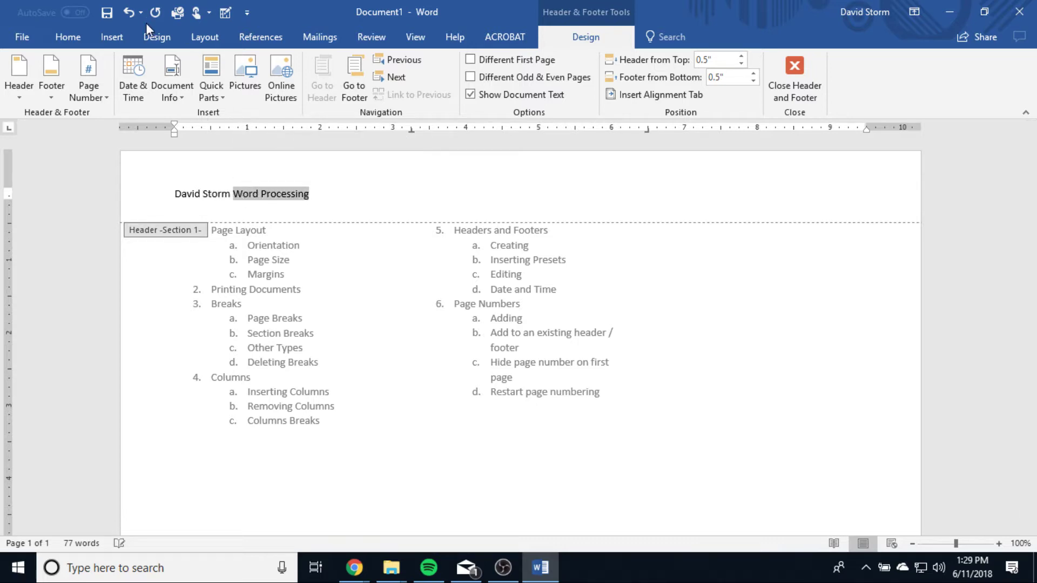
click(69, 37)
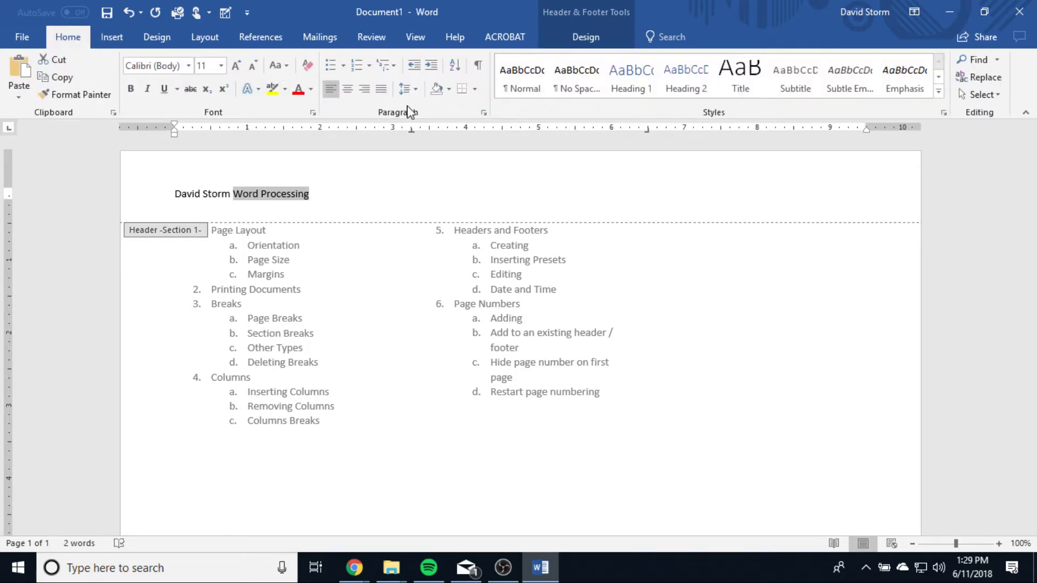
click(363, 90)
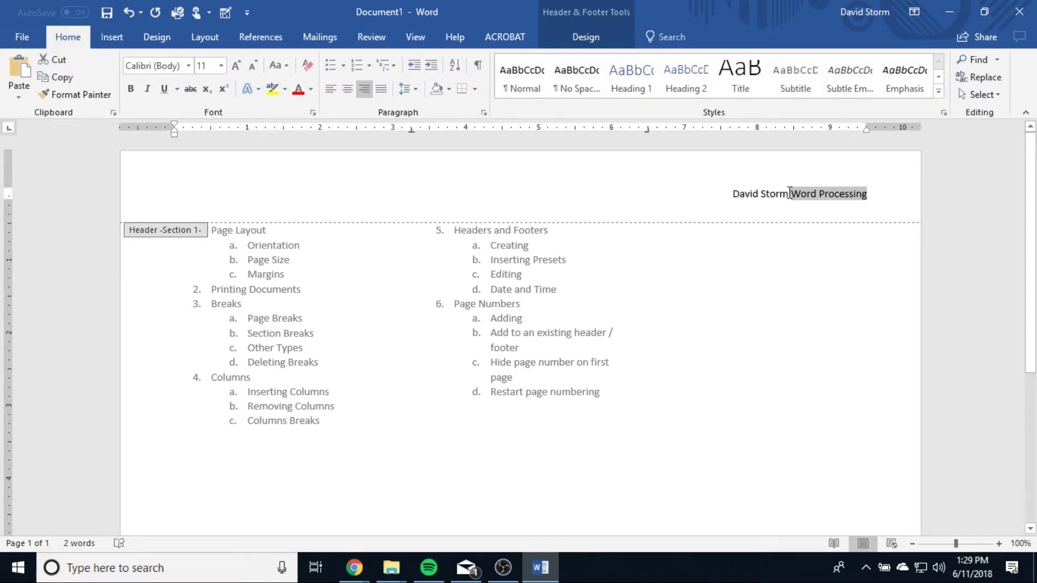
Set the header line back to left alignment and delete "Word Processing" from it
click(790, 193)
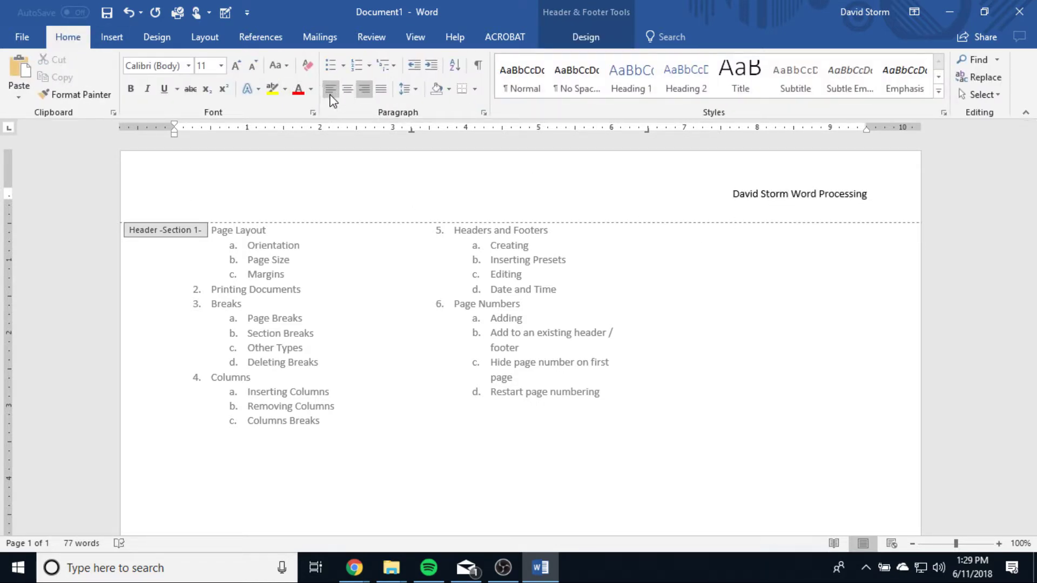
click(330, 88)
drag(323, 203, 234, 194)
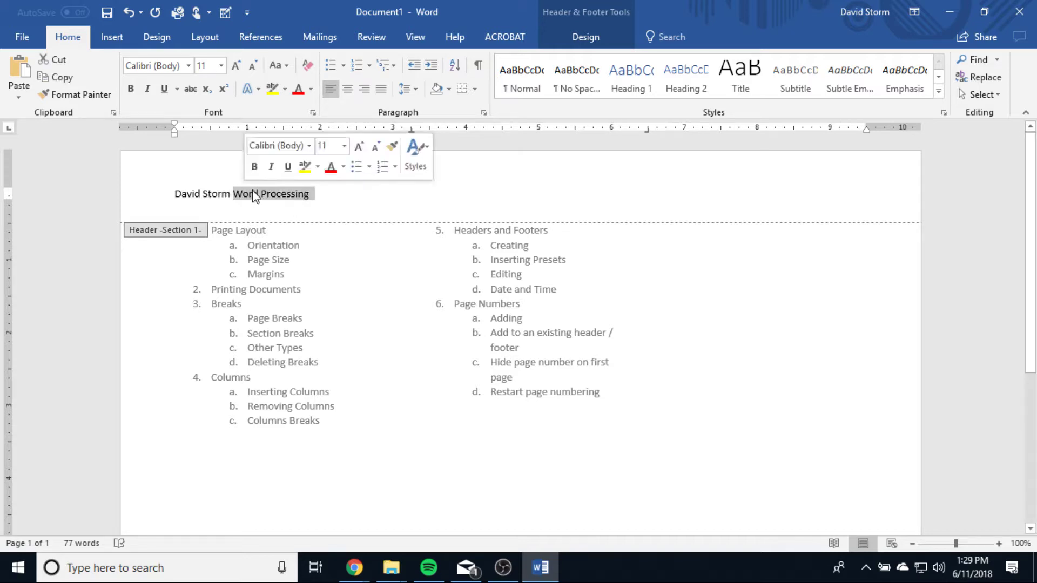
key(BackSpace)
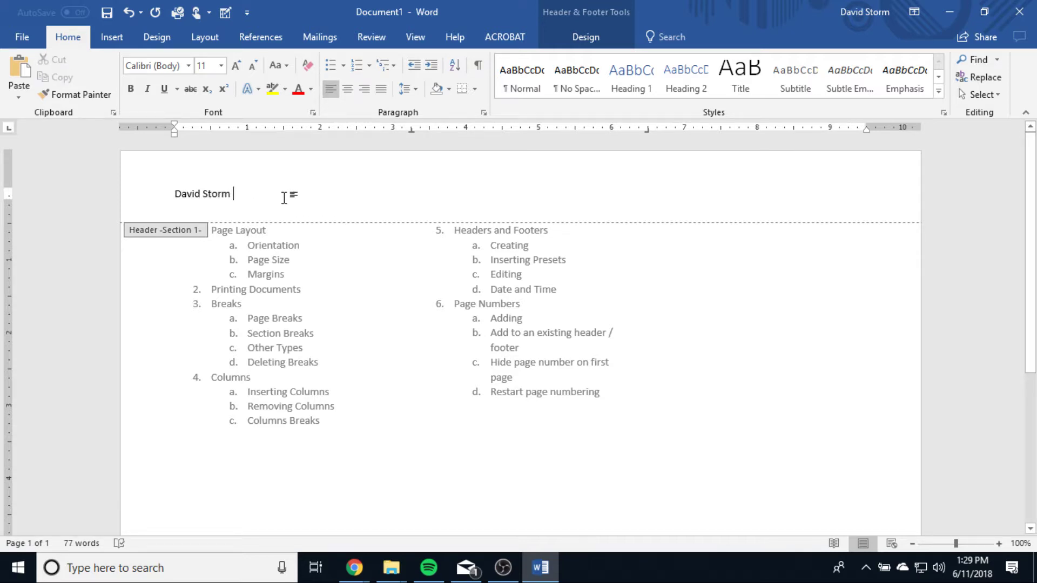
Leave header editing and return to the document body to view the page with its header
double_click(431, 483)
scroll(430, 449, down, 3)
scroll(430, 449, up, 3)
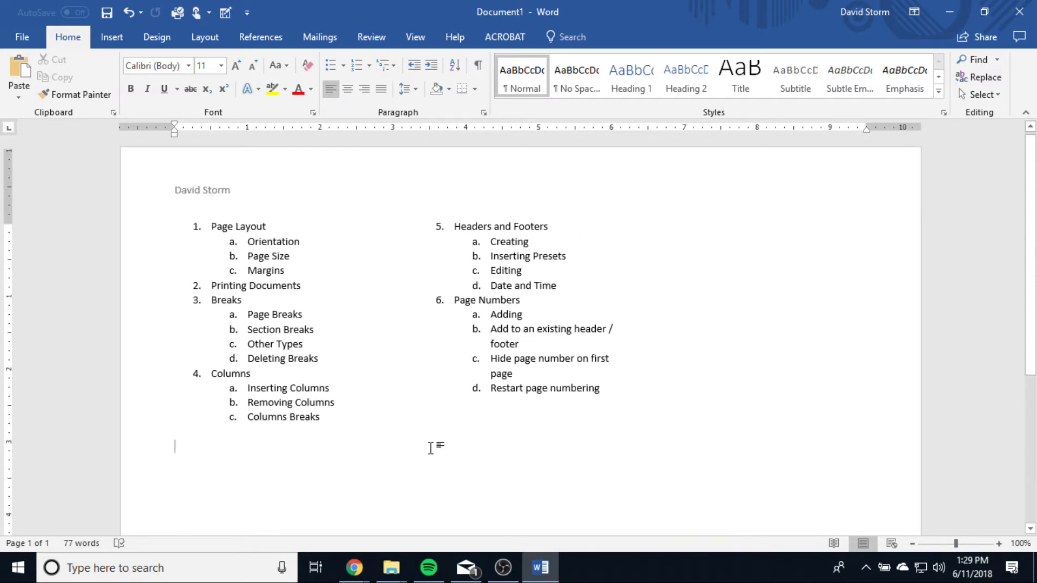
scroll(428, 446, down, 1)
scroll(429, 447, up, 1)
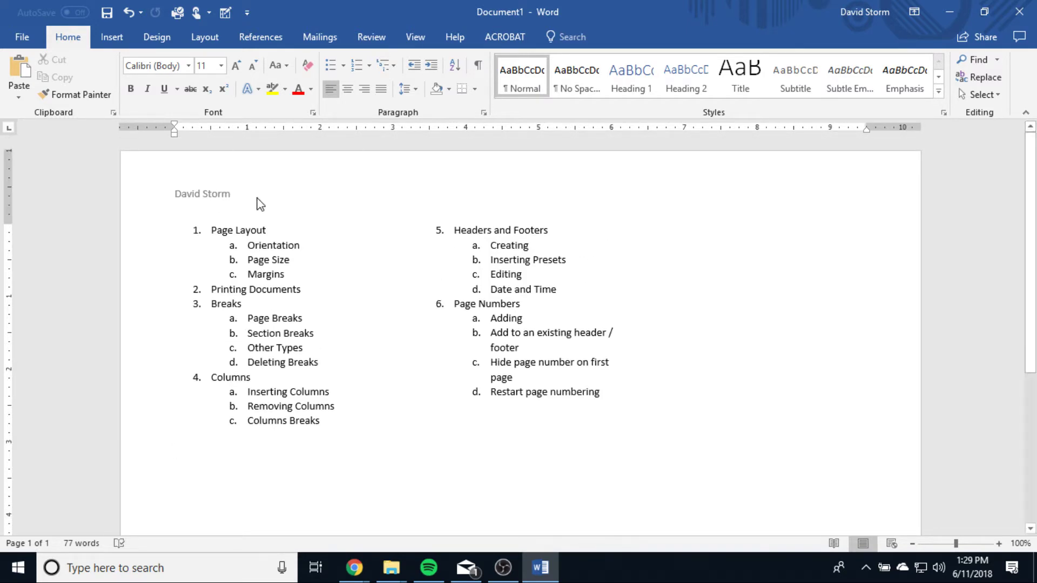
click(227, 230)
Reopen the header for editing and delete the author's name from it
double_click(231, 182)
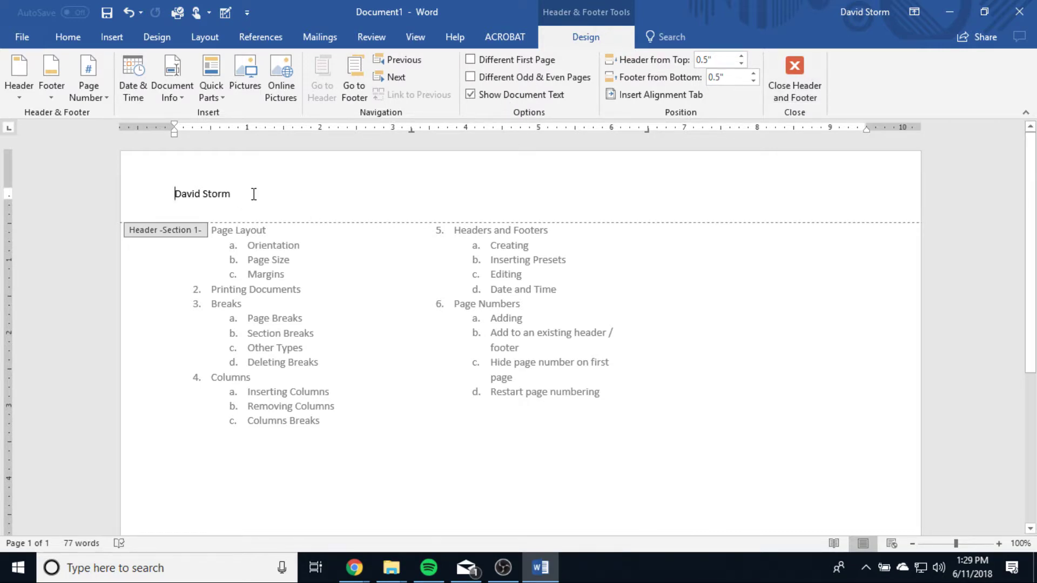
click(91, 197)
key(Right)
click(144, 192)
key(Delete)
Look through the built-in header presets and insert the Blank (Three Columns) header
click(108, 39)
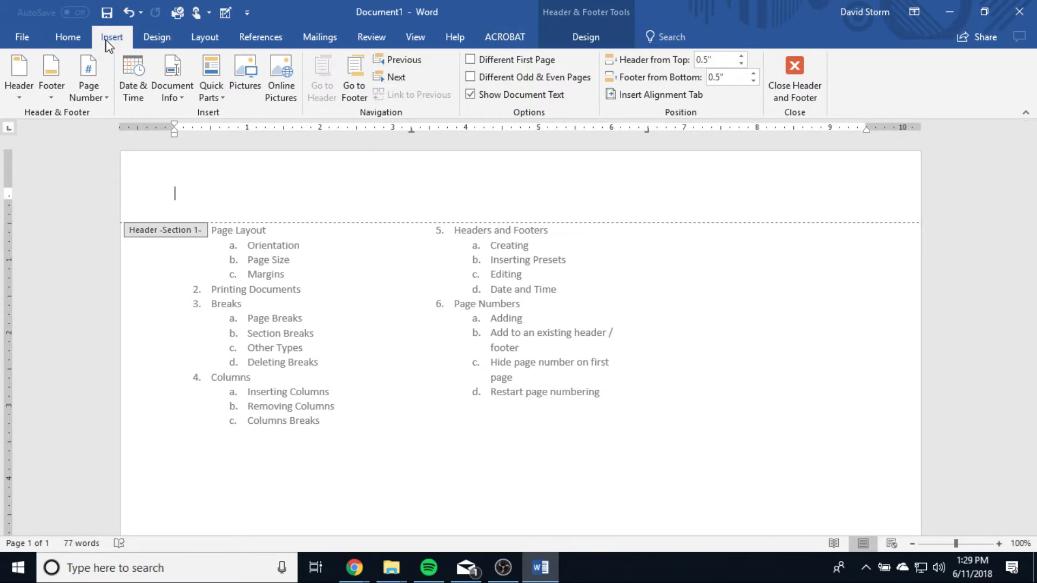
click(778, 65)
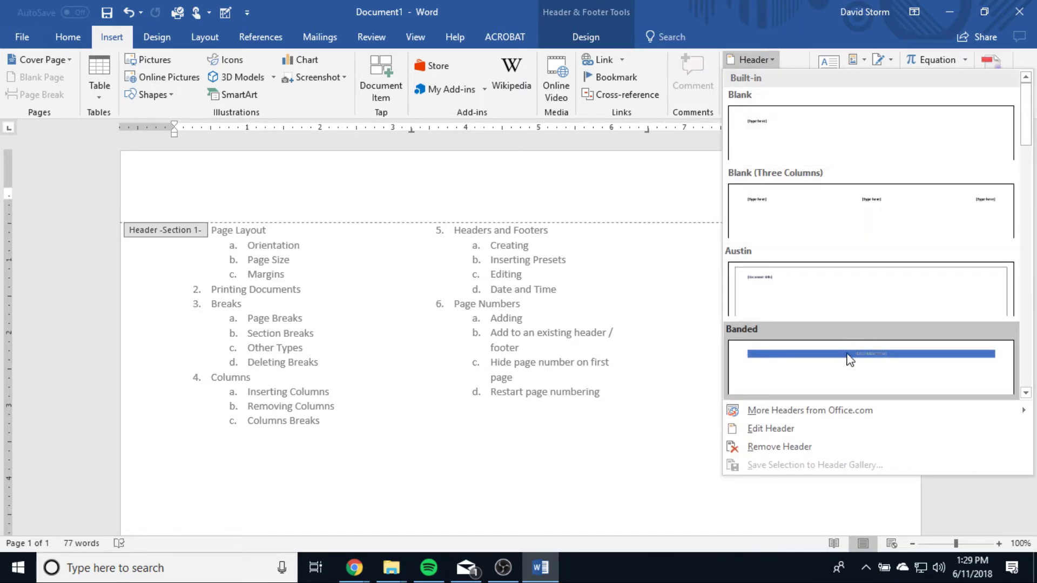
scroll(847, 360, down, 5)
scroll(849, 362, up, 3)
scroll(837, 281, down, 8)
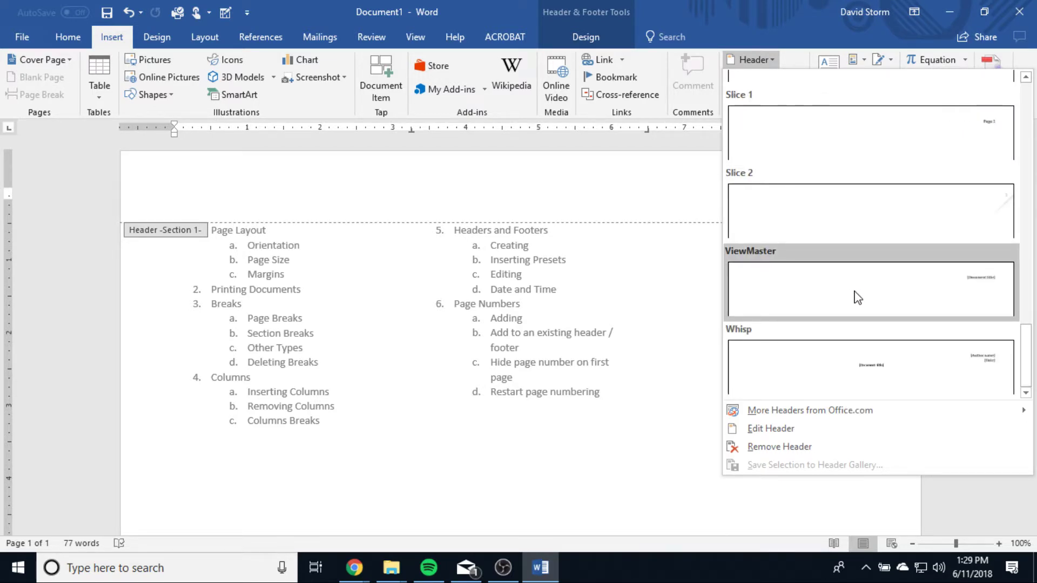
scroll(875, 297, up, 12)
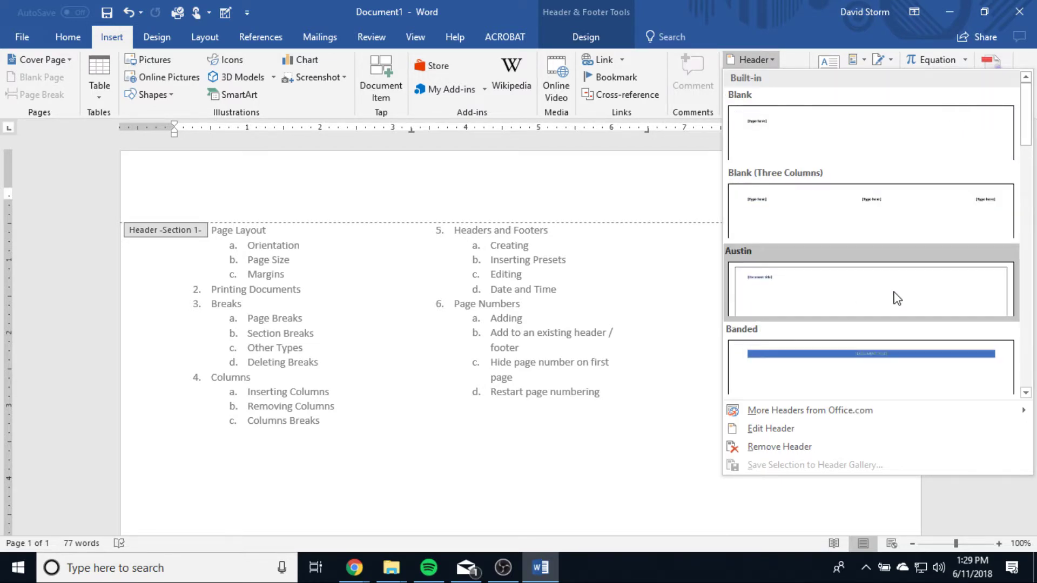
click(858, 228)
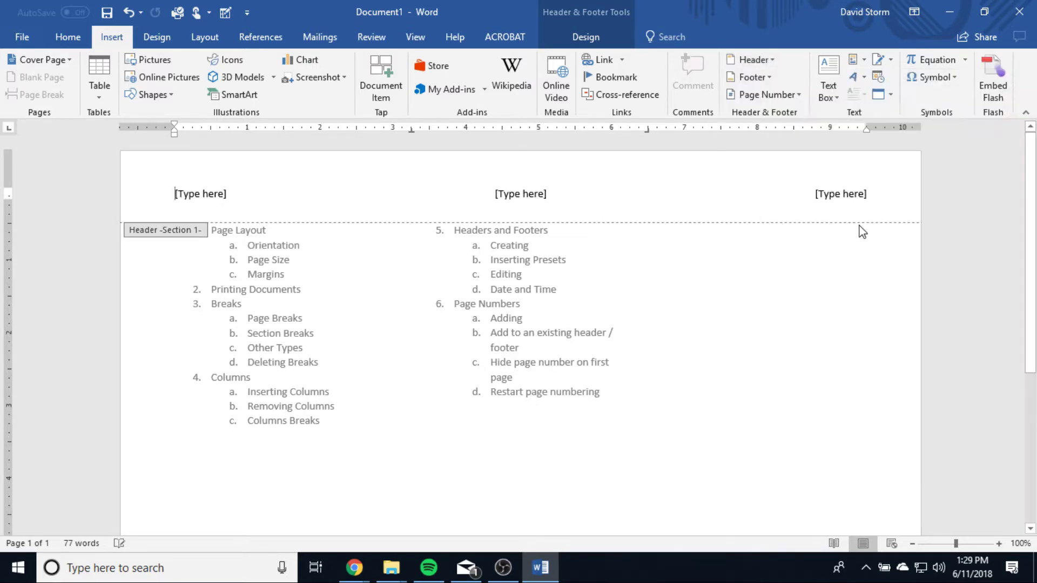
Enter the author's full name in the header's left placeholder and "Word Processing" in the right one
click(214, 192)
text(David Storm)
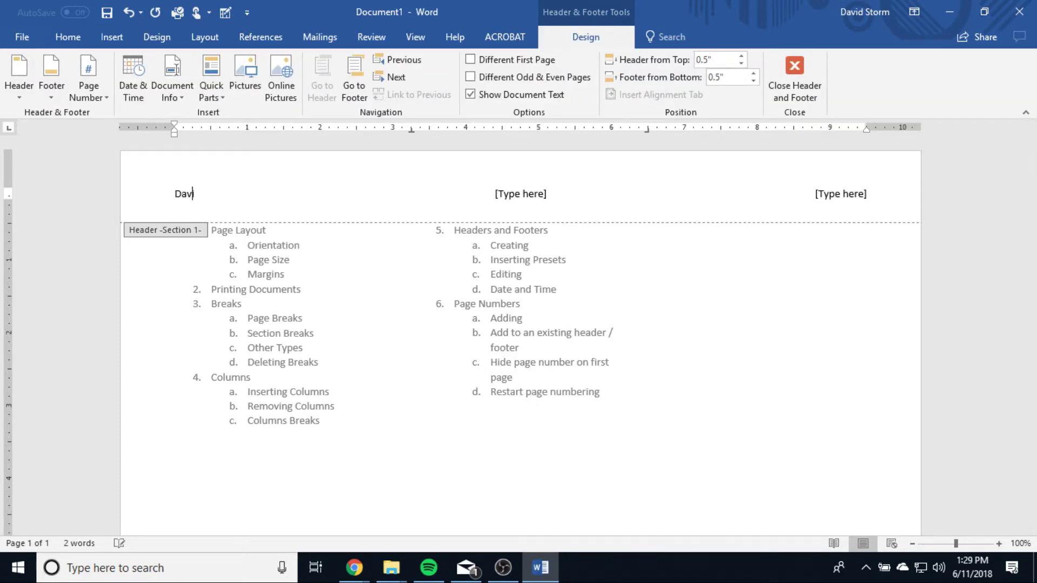
click(527, 198)
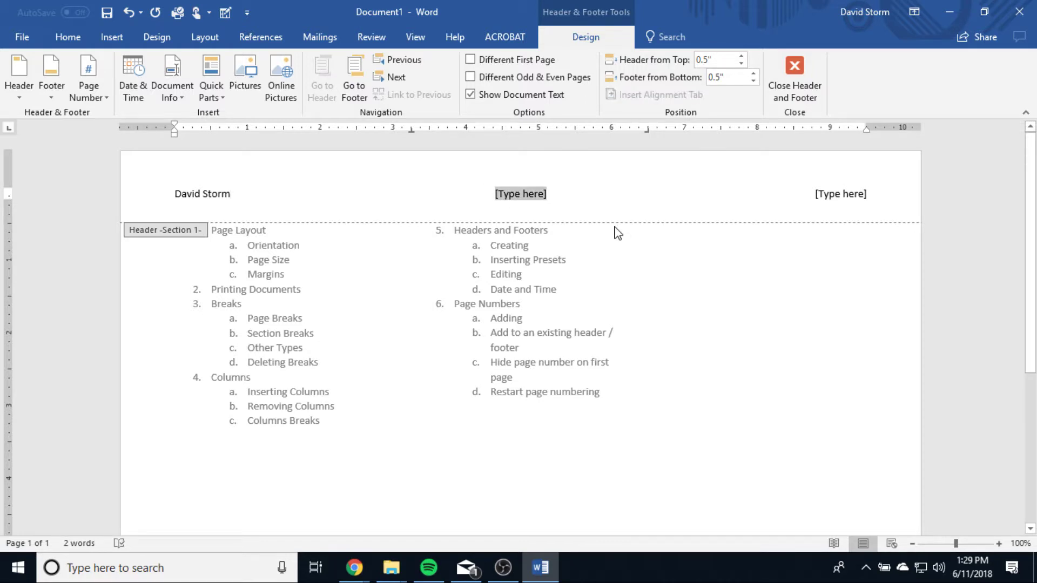
click(838, 193)
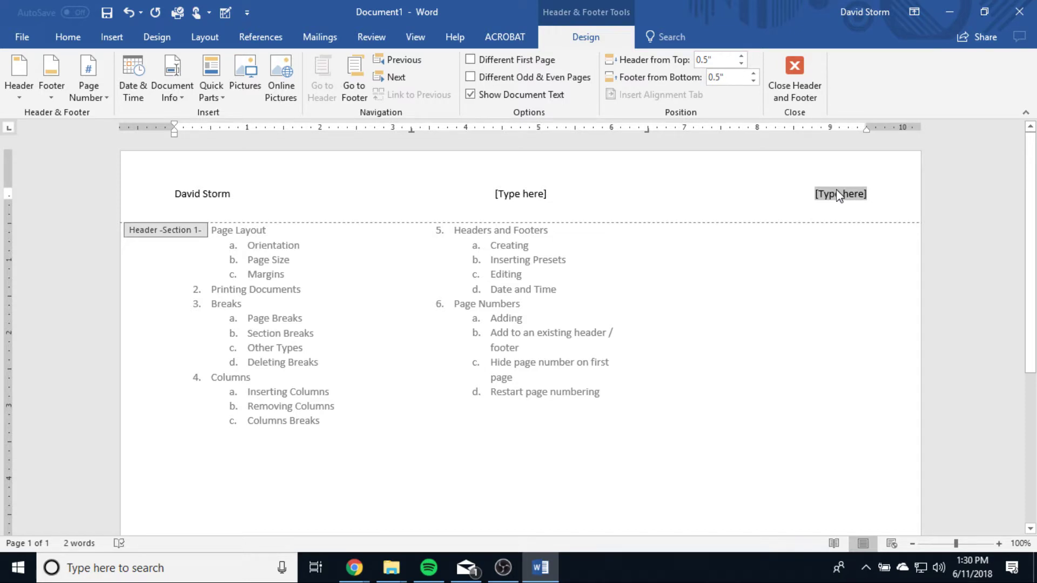
text(Word Processing)
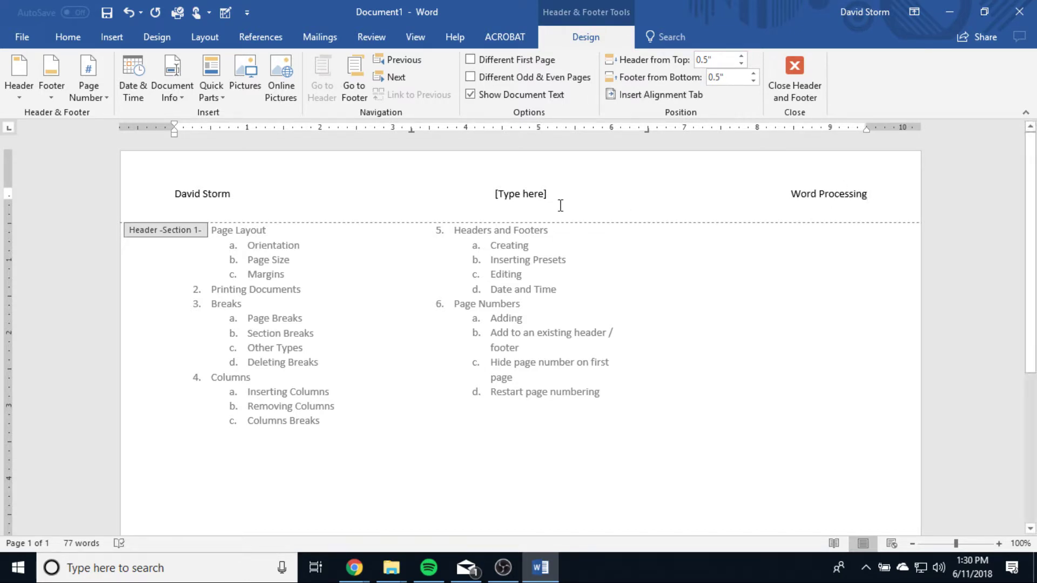
Replace the header's middle placeholder with the date in the "Monday, June 11, 2018" format
click(513, 196)
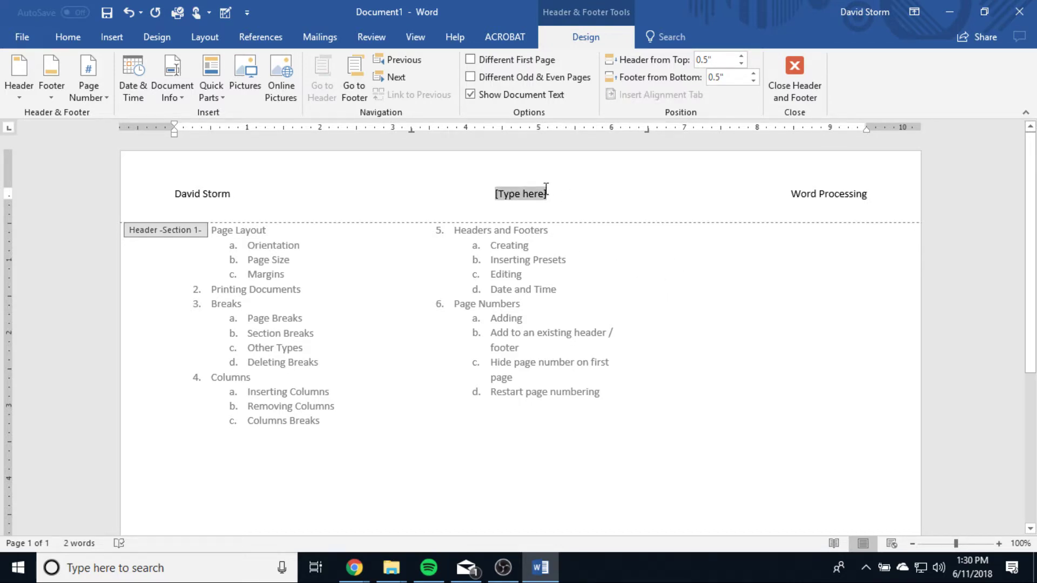
click(115, 36)
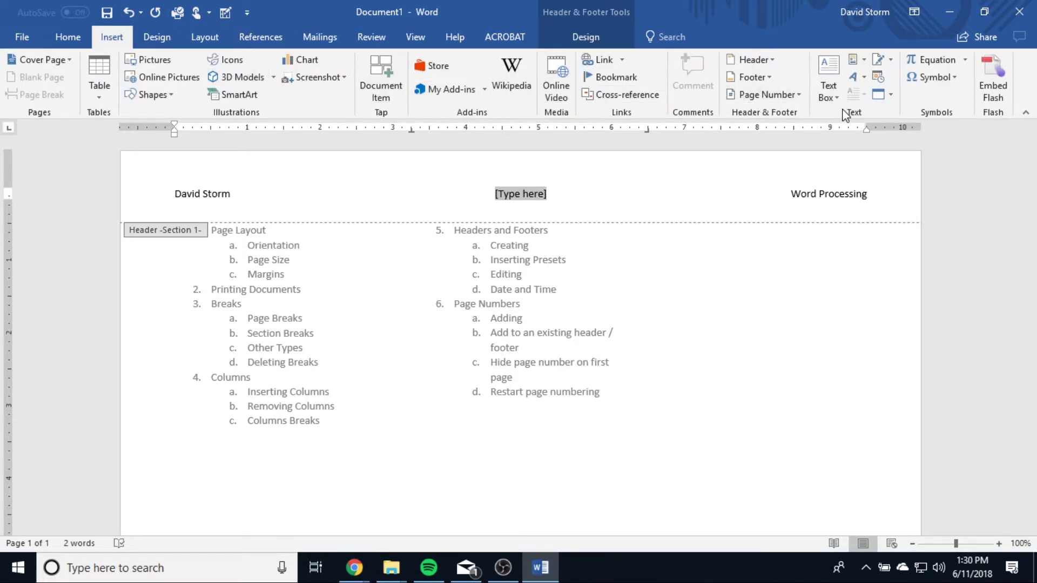
click(878, 81)
drag(404, 143, 469, 144)
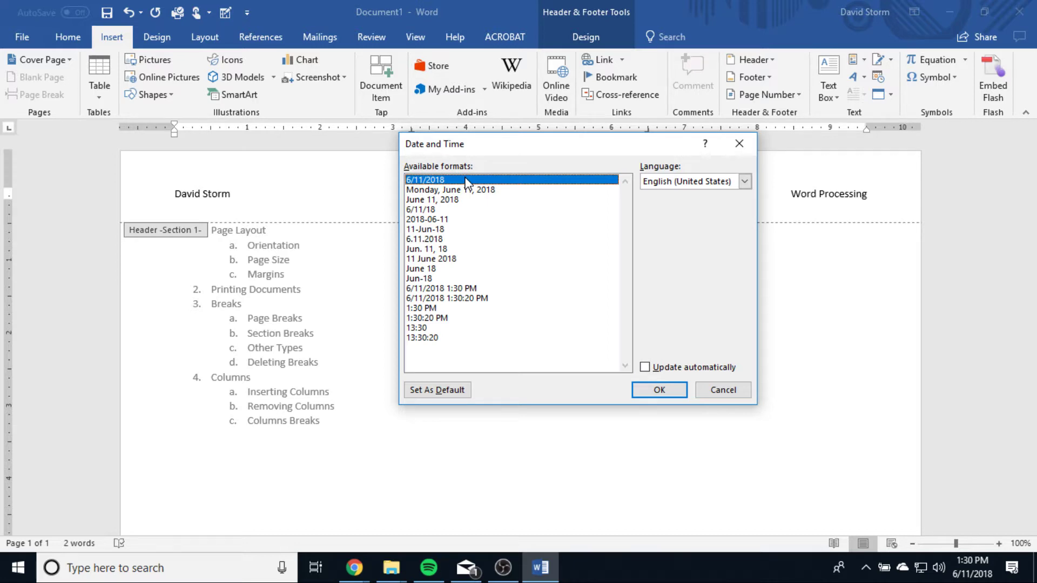
click(452, 191)
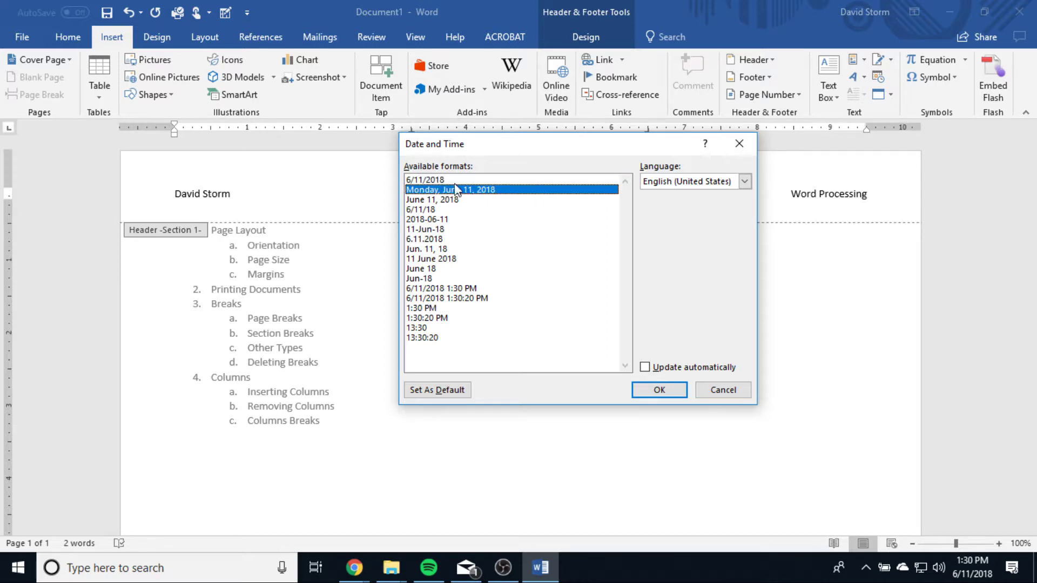
click(660, 393)
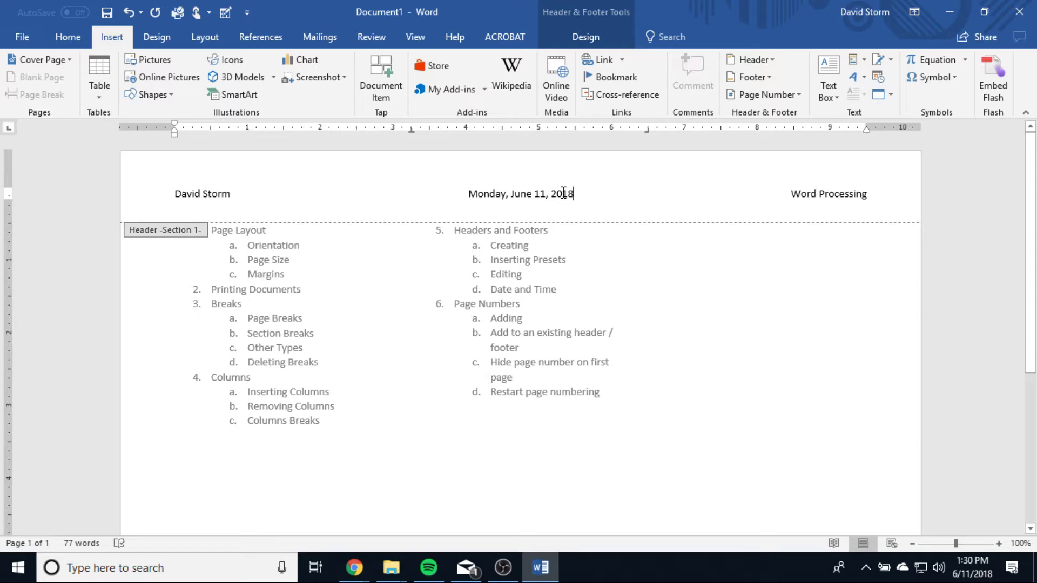
Delete the whole date from the middle of the header, keeping the name and "Word Processing"
triple_click(500, 195)
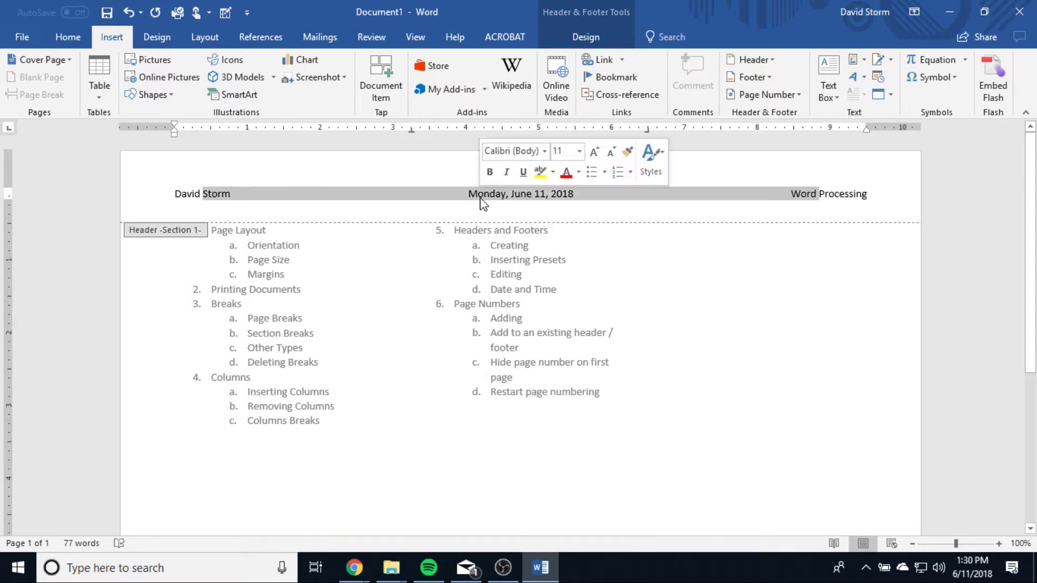
click(484, 194)
triple_click(516, 196)
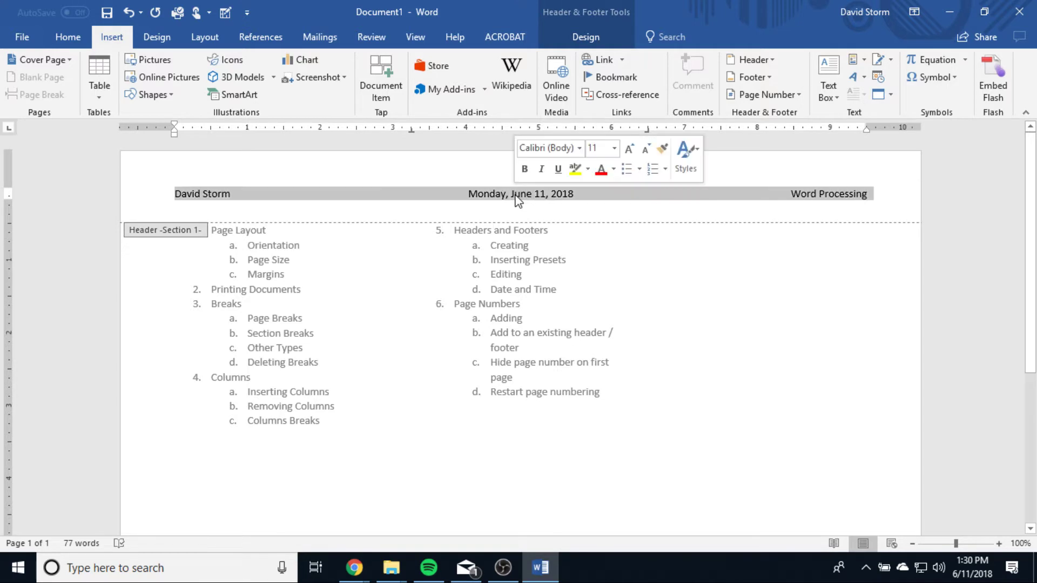
click(526, 194)
triple_click(477, 192)
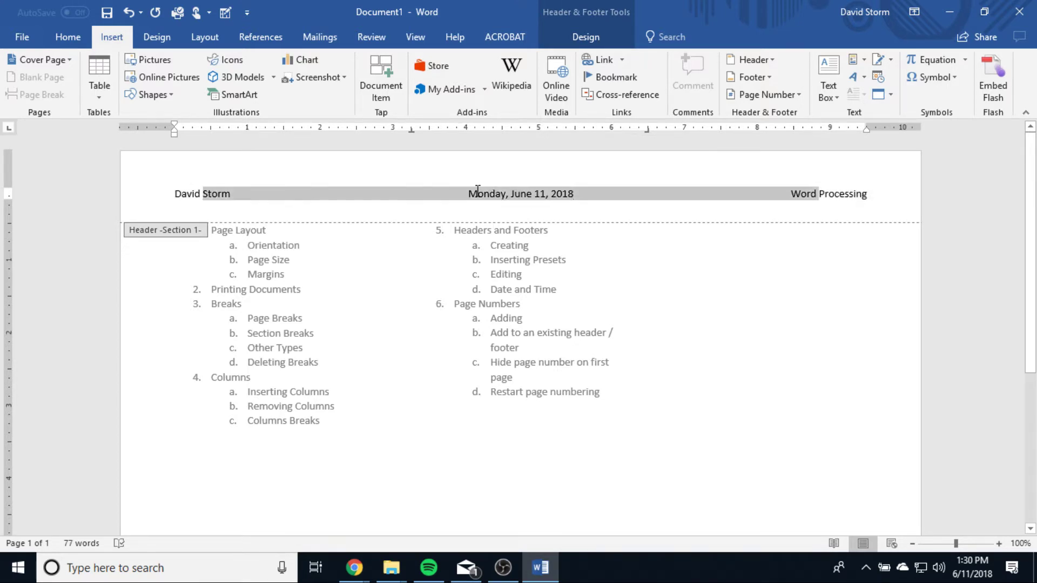
click(490, 194)
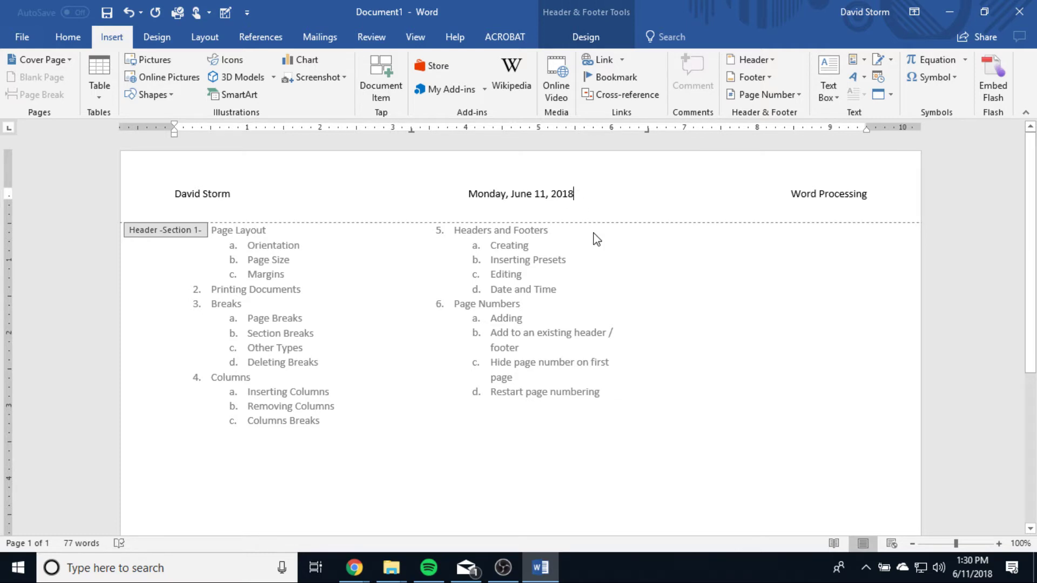
key(BackSpace)
key(BackSpace)
key(BackSpace)
key(BackSpace)
key(BackSpace)
key(BackSpace)
key(BackSpace)
key(BackSpace)
key(BackSpace)
key(BackSpace)
key(BackSpace)
key(BackSpace)
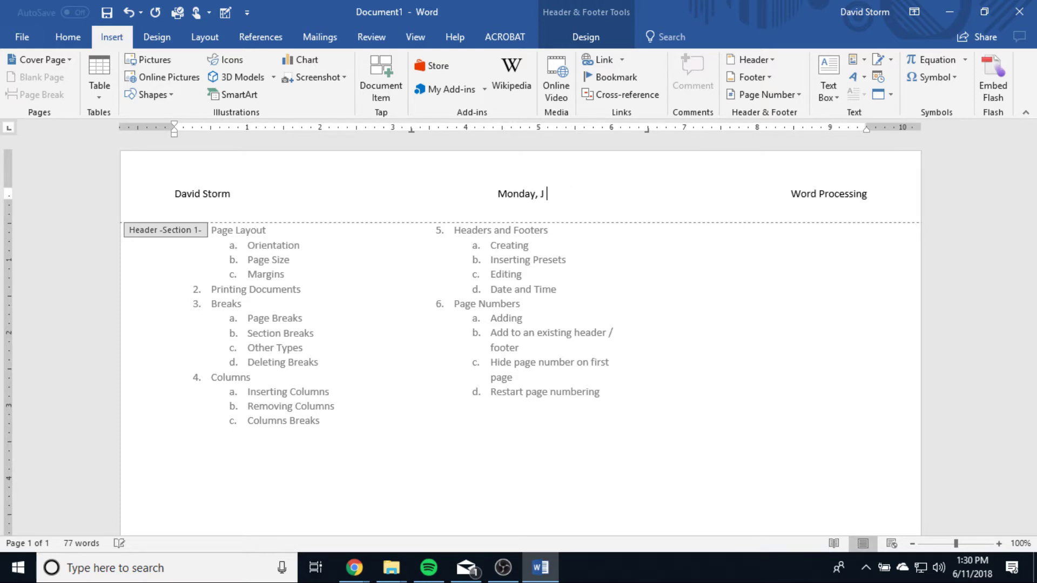
key(BackSpace)
key(BackSpace)
key(BackSpace)
key(BackSpace)
key(BackSpace)
key(BackSpace)
key(BackSpace)
key(BackSpace)
key(BackSpace)
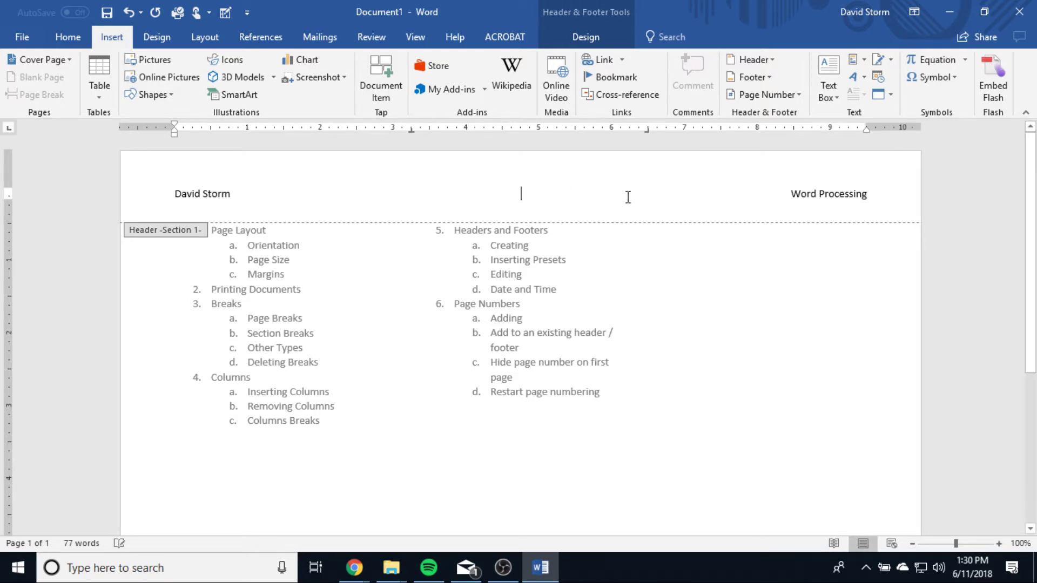
Insert an automatically updating date in the middle of the header in the "Monday, June 11, 2018" format and return to the document body
click(878, 77)
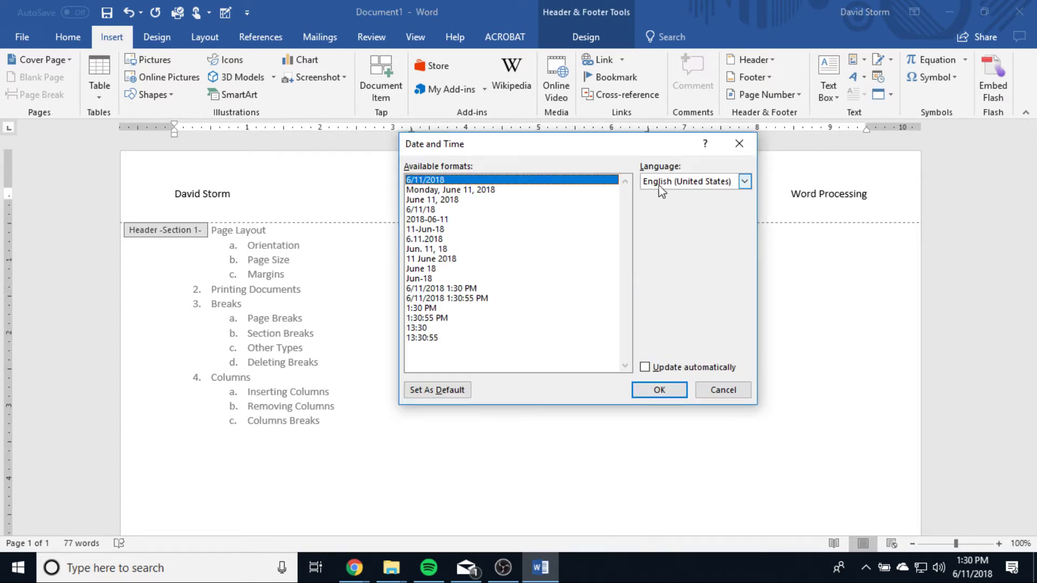
click(429, 190)
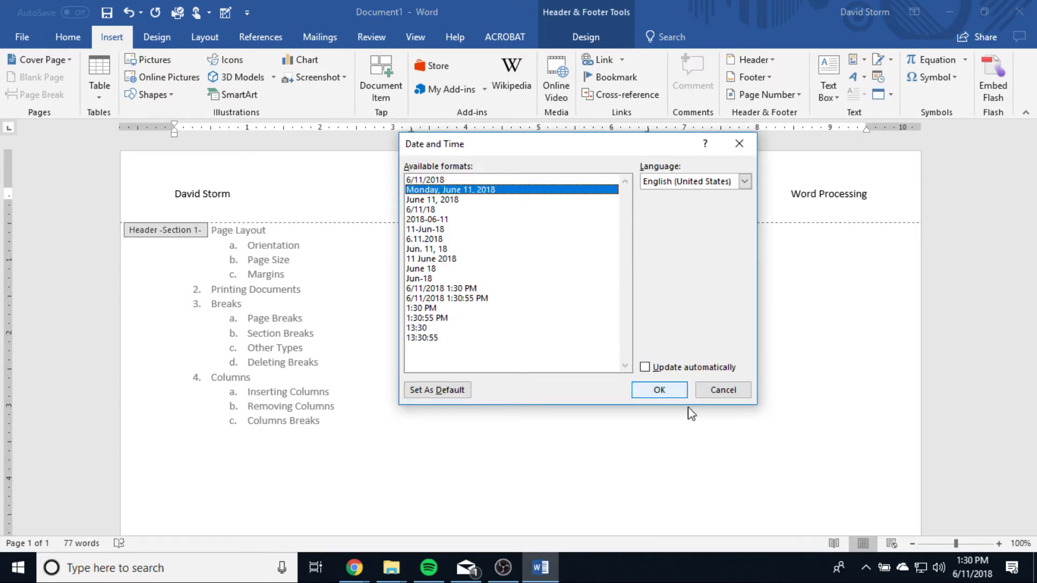
click(646, 368)
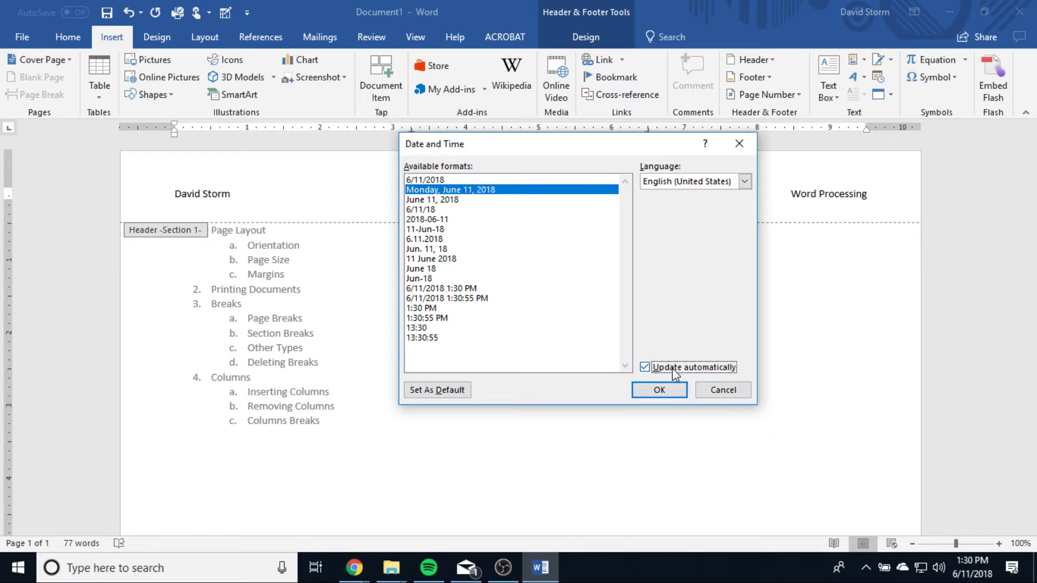
click(651, 397)
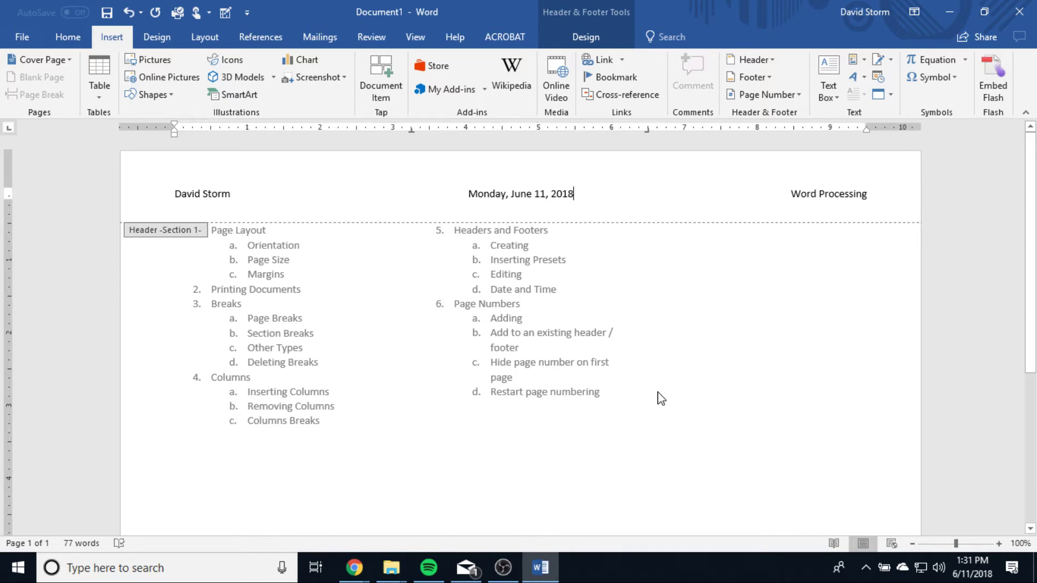
double_click(712, 433)
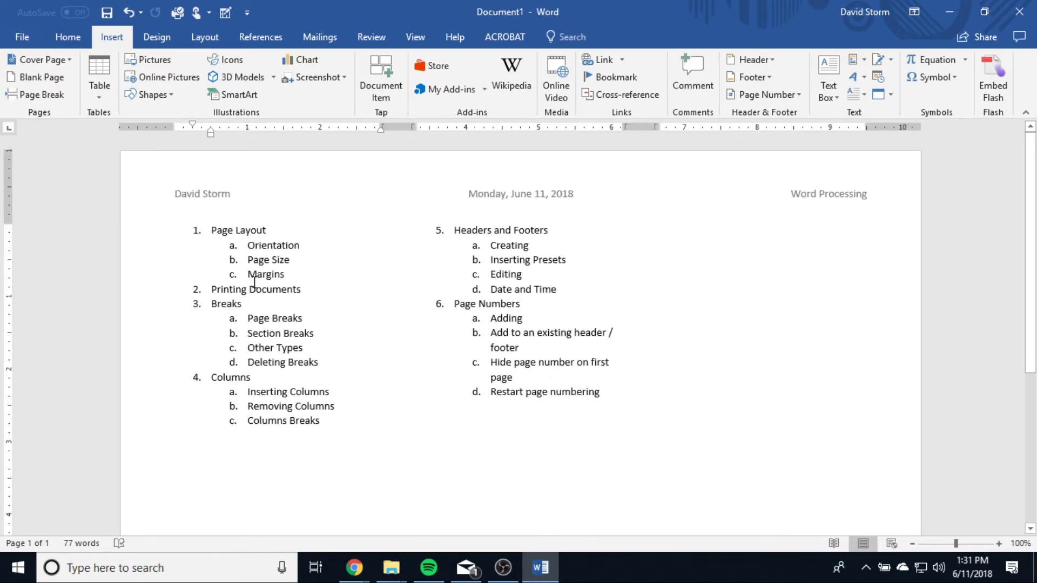
scroll(571, 359, down, 3)
scroll(571, 335, up, 3)
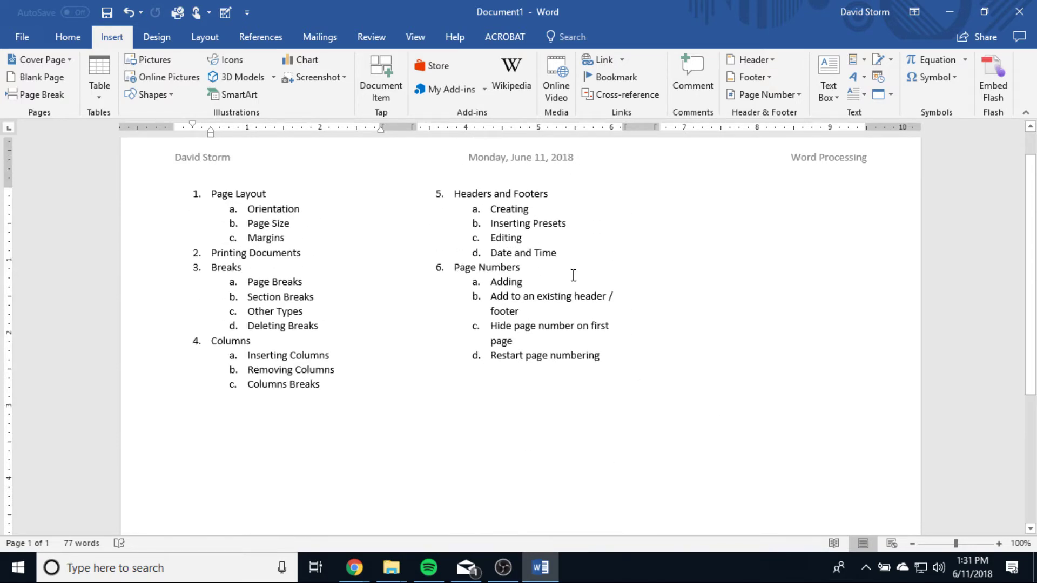
click(581, 215)
scroll(583, 356, up, 1)
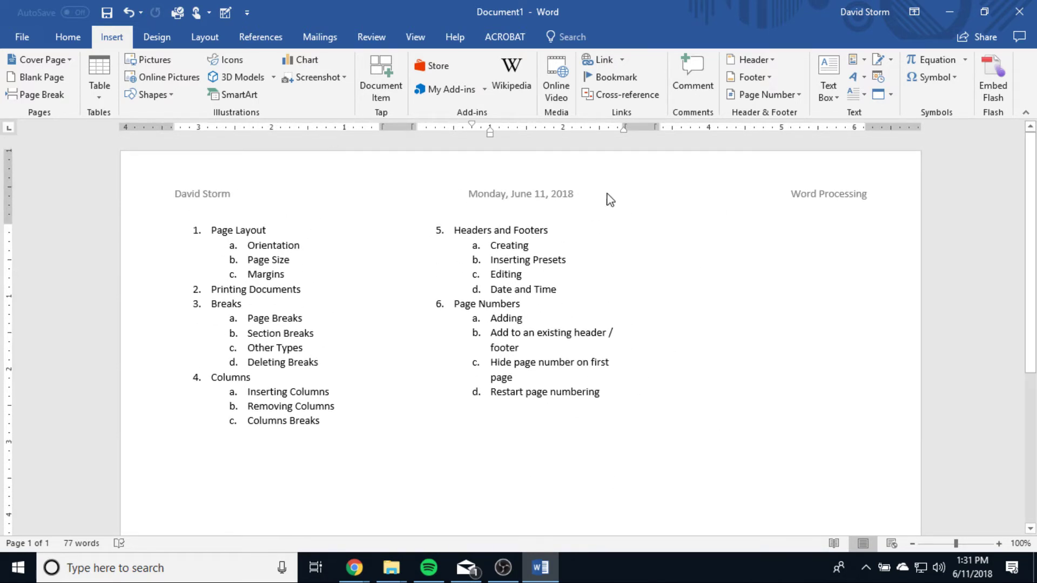
double_click(412, 184)
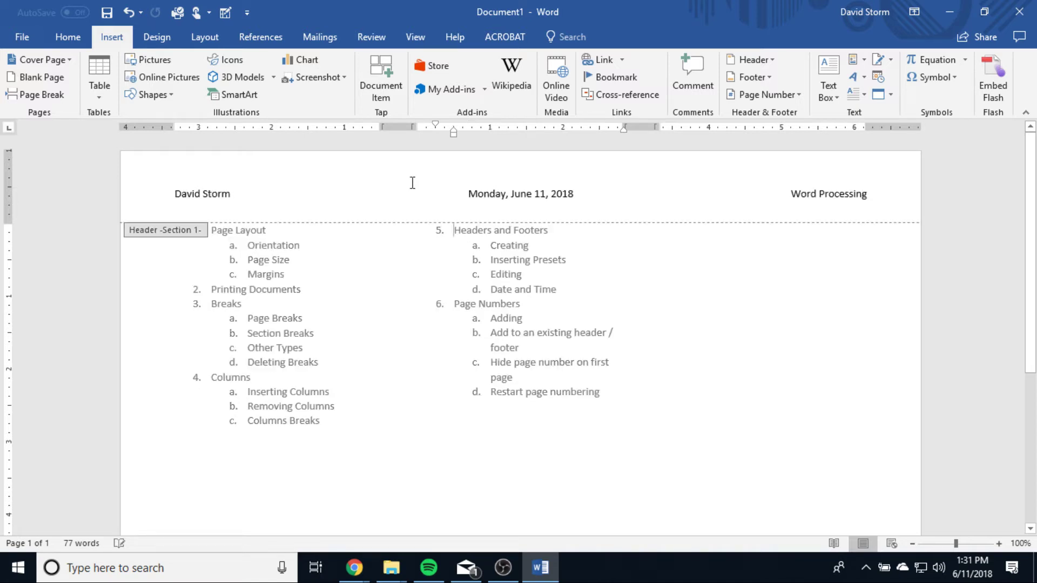
double_click(559, 362)
scroll(656, 423, down, 3)
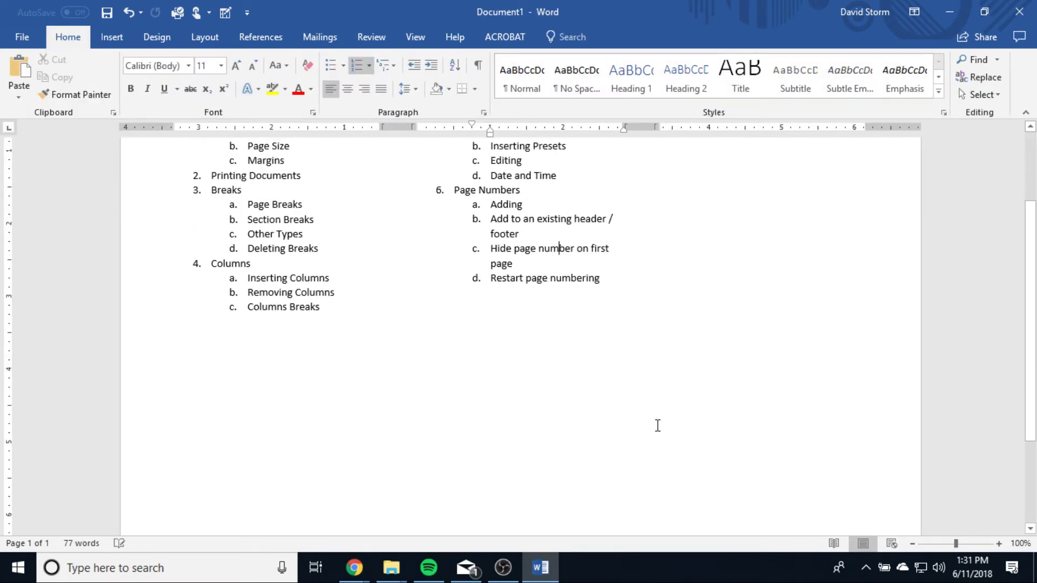
scroll(657, 423, up, 3)
Insert the built-in Blank (Three Columns) footer and return to the document body
click(114, 38)
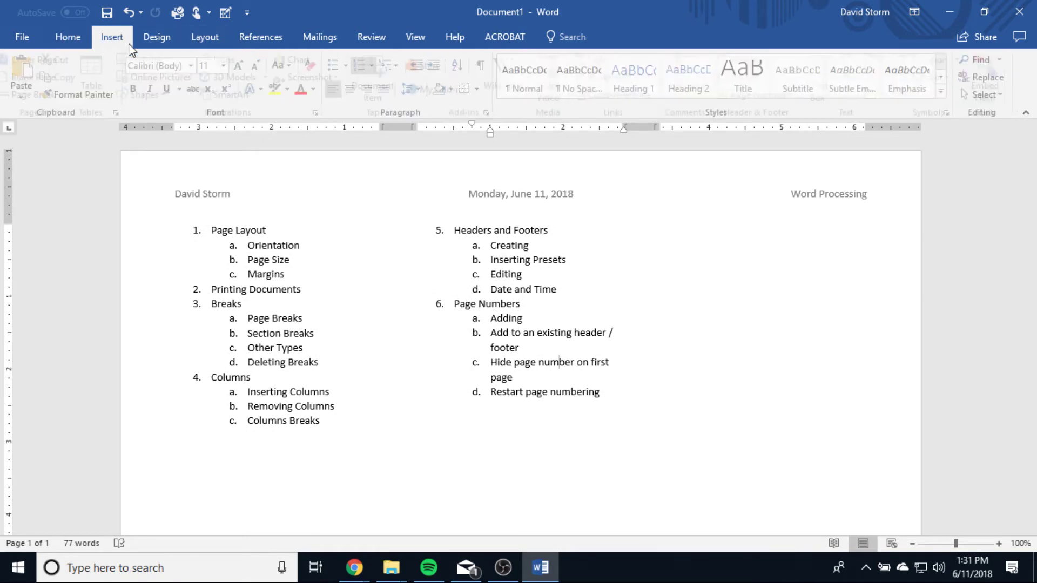
click(751, 77)
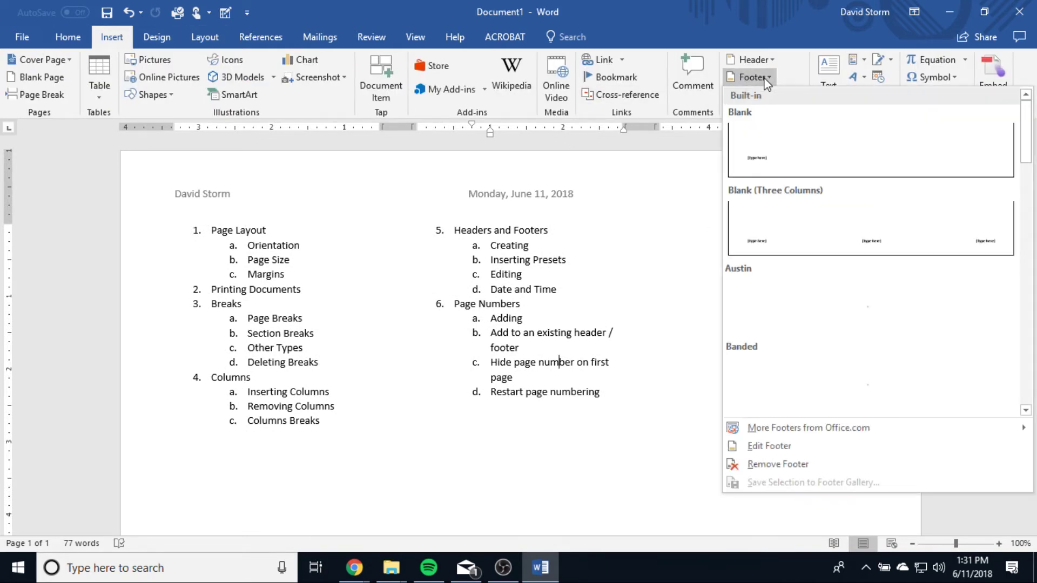
click(812, 238)
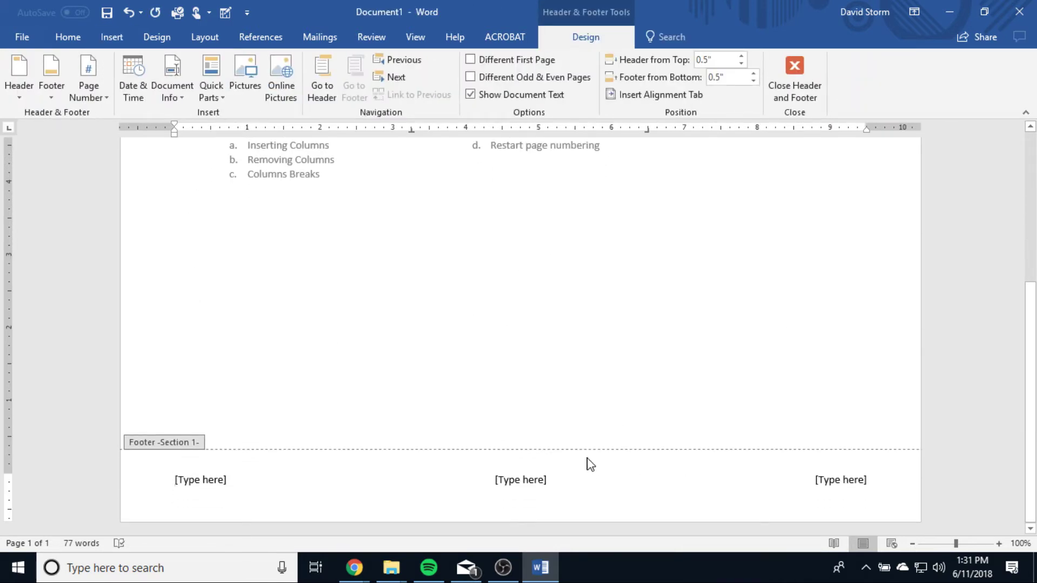
scroll(575, 445, up, 3)
double_click(567, 430)
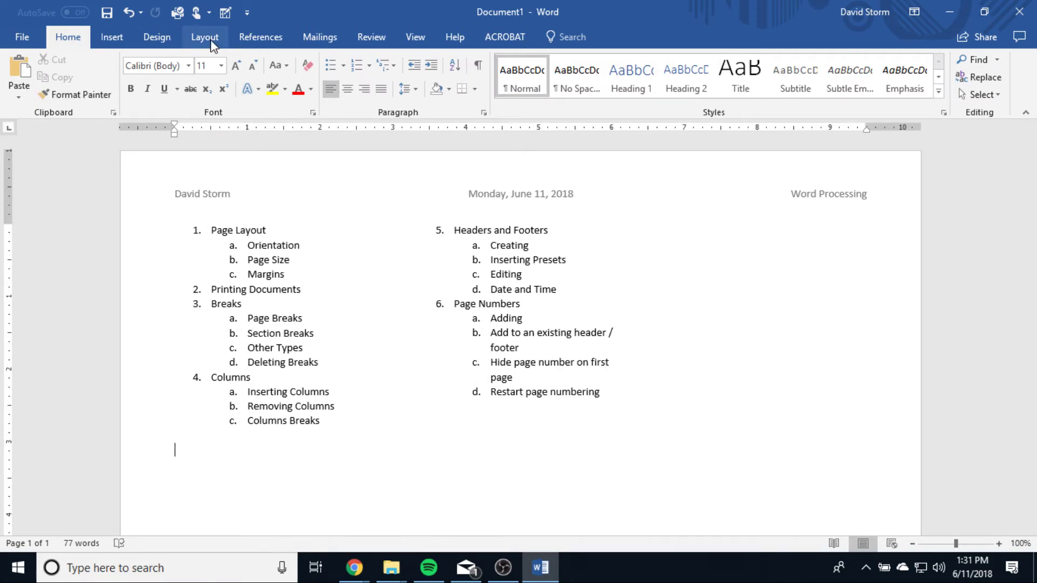
Turn on continuous line numbering for the empty section below the outline
click(208, 39)
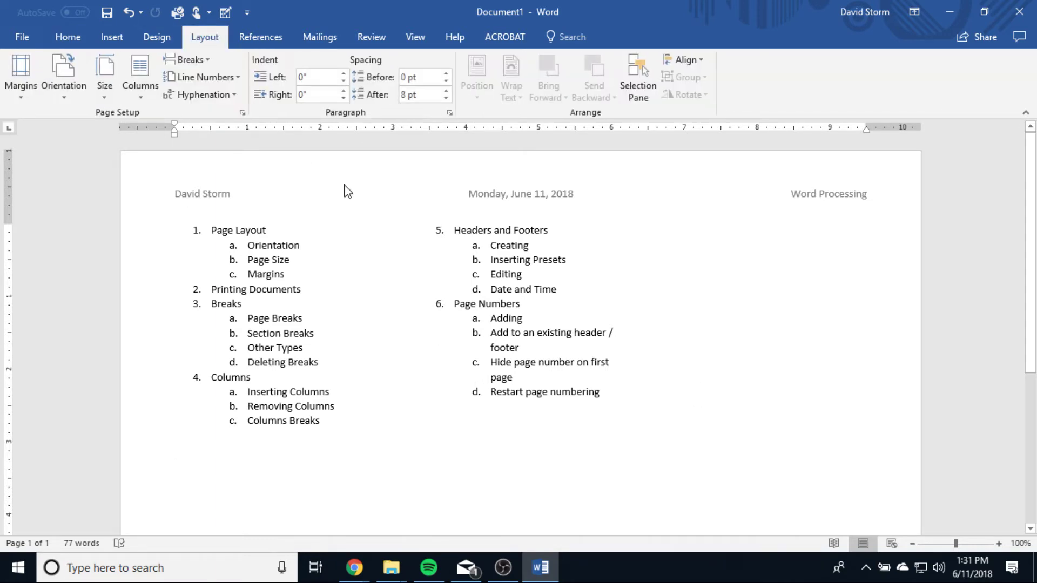
click(235, 79)
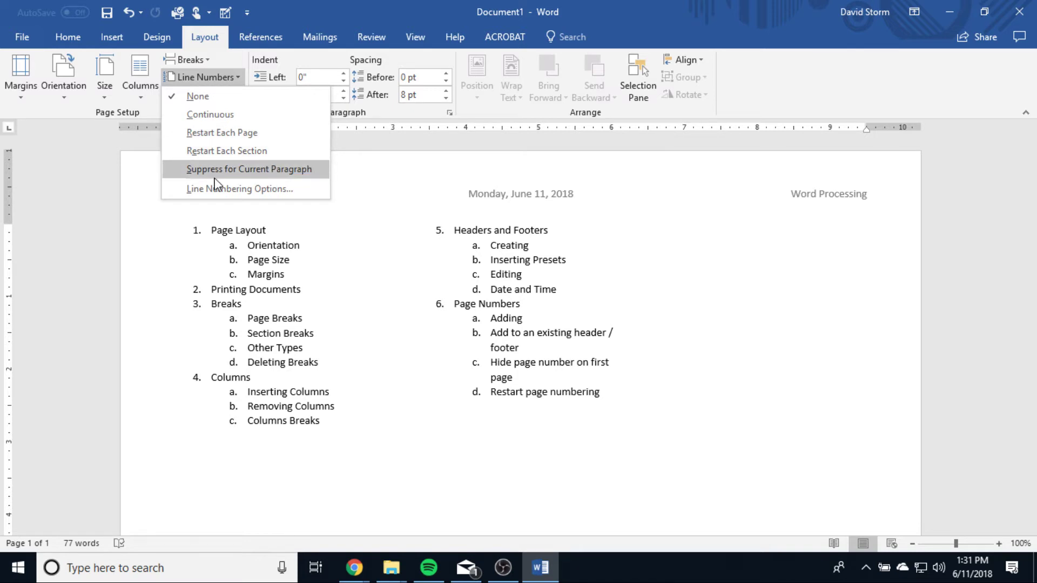
click(218, 115)
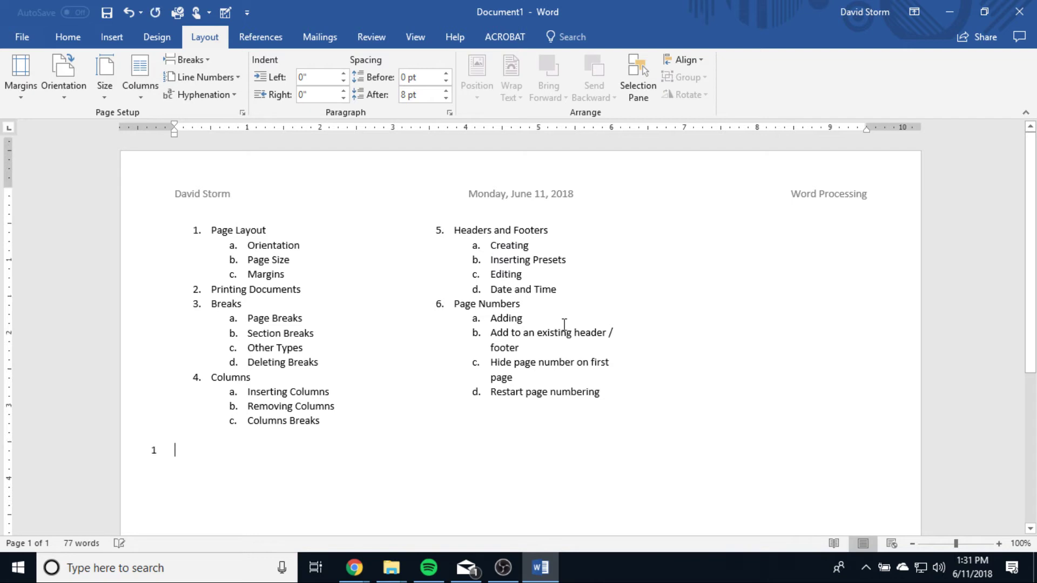
scroll(561, 321, down, 3)
scroll(562, 321, up, 2)
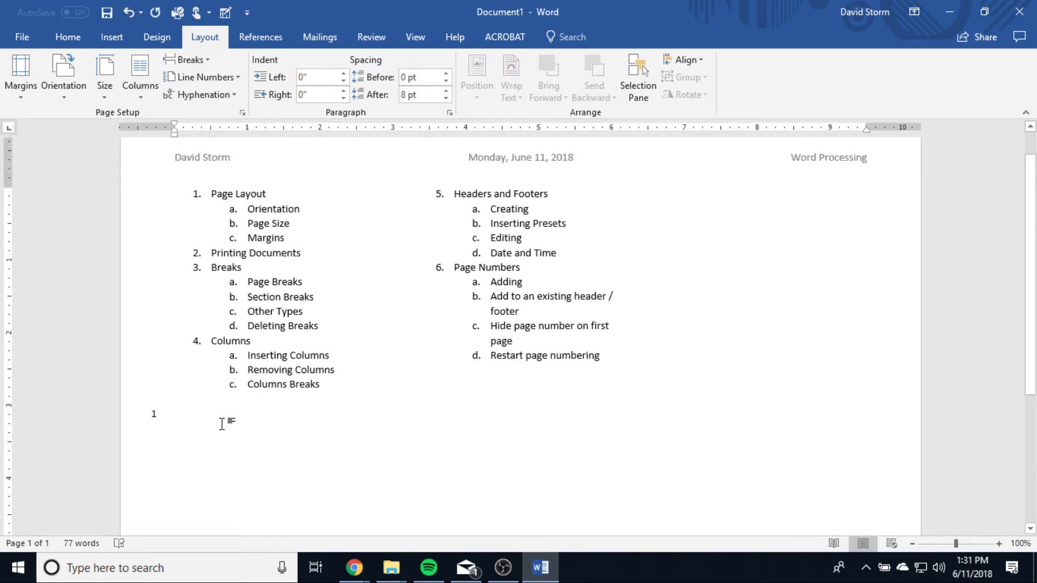
Set line numbering back to None for the section below the outline
click(307, 440)
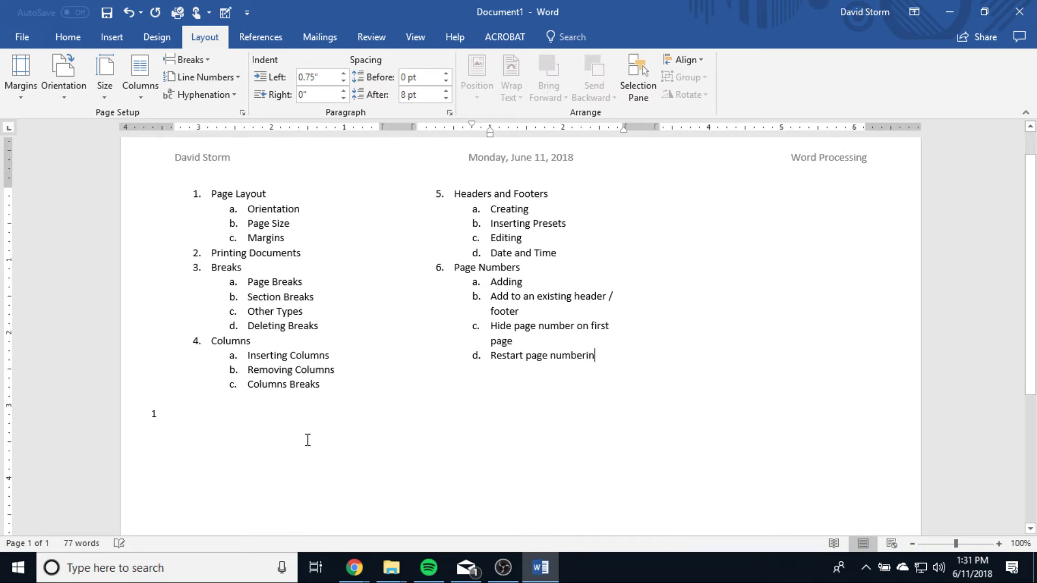
click(314, 427)
click(204, 77)
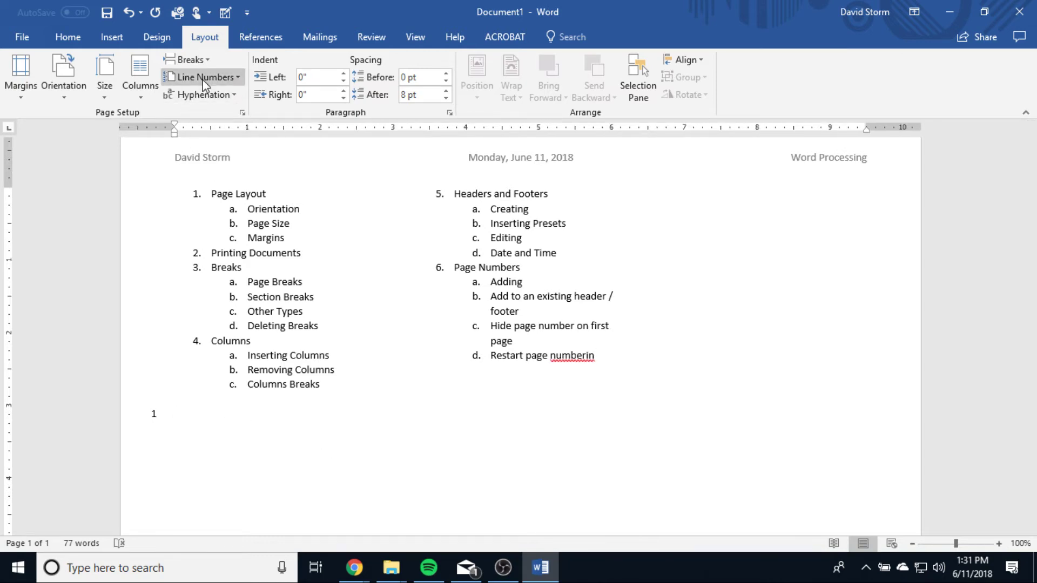
click(236, 98)
Restore the missing "g" at the end of the outline item "Restart page numbering"
scroll(402, 394, down, 4)
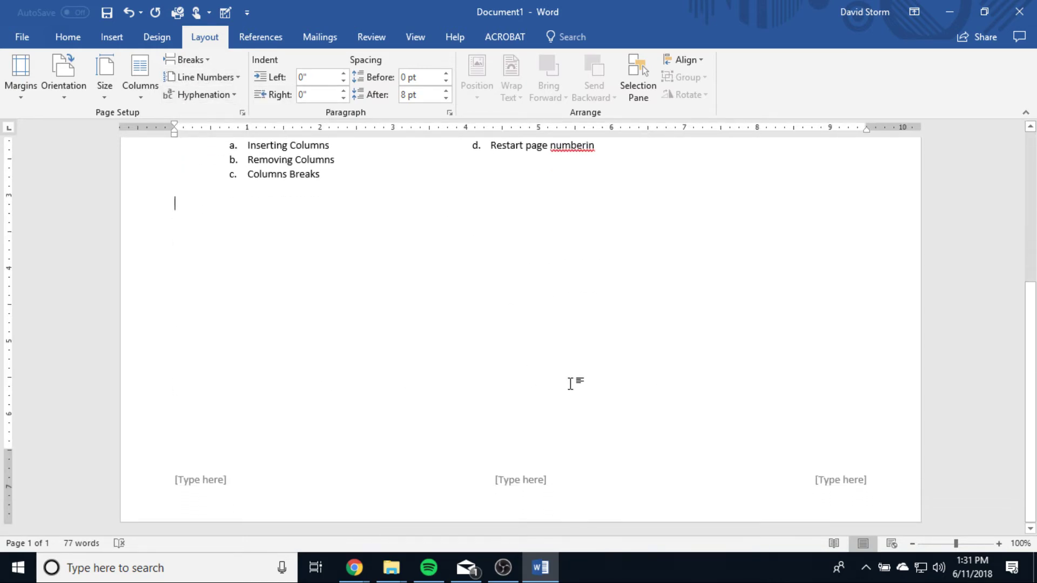
click(601, 156)
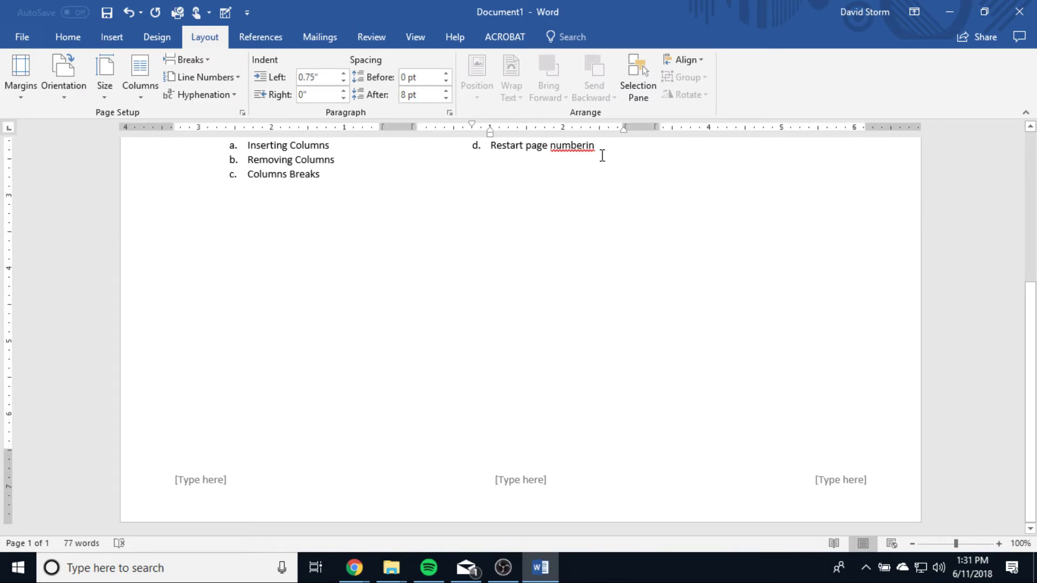
text(g)
click(588, 276)
Open the footer for editing and turn on continuous line numbering for the outline from there
double_click(602, 486)
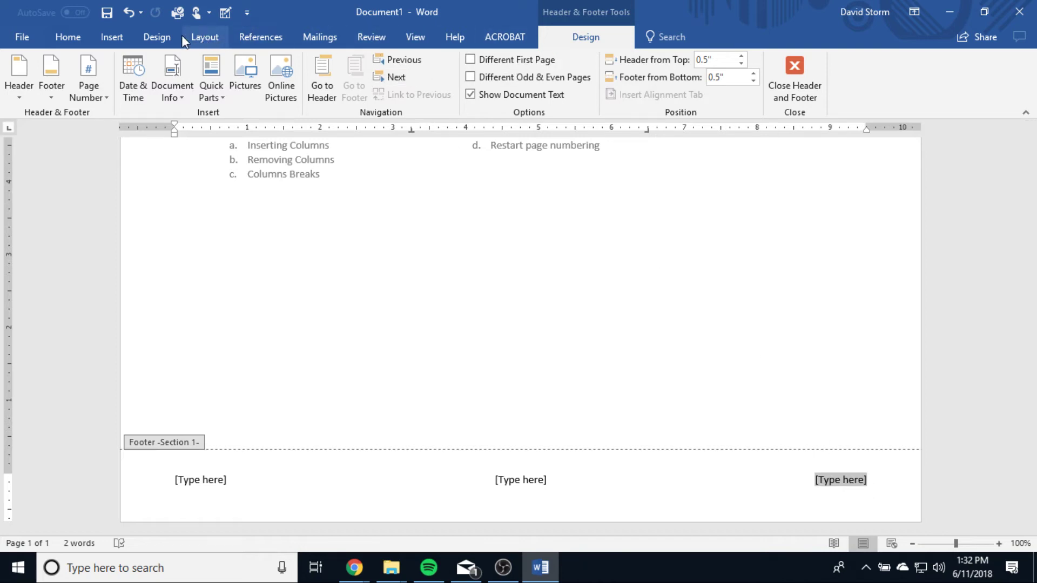
click(100, 97)
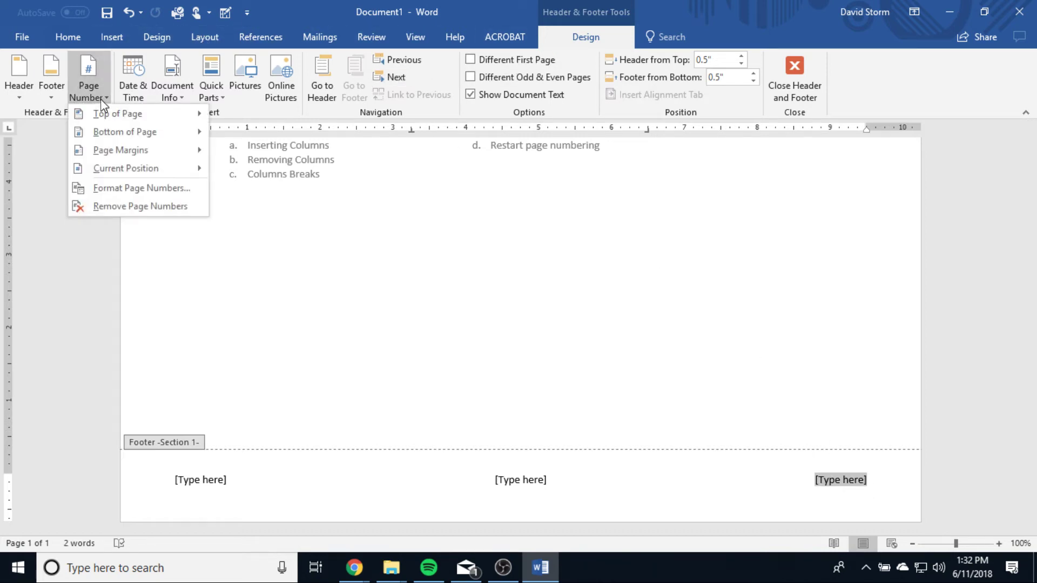
click(101, 94)
click(89, 87)
click(215, 38)
click(208, 77)
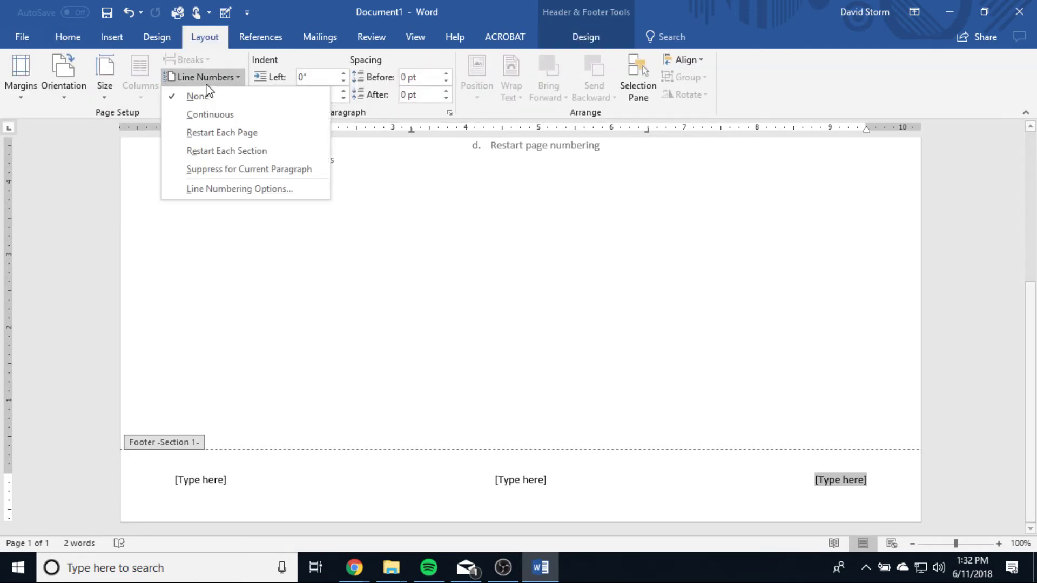
click(220, 113)
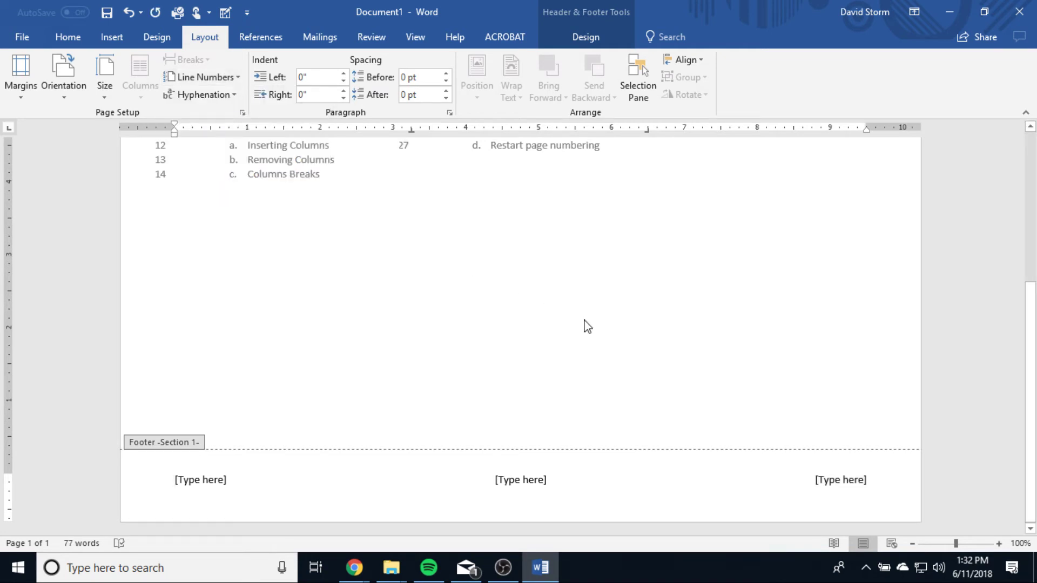
Examine the line numbers beside both outline columns and close the footer
scroll(631, 401, up, 5)
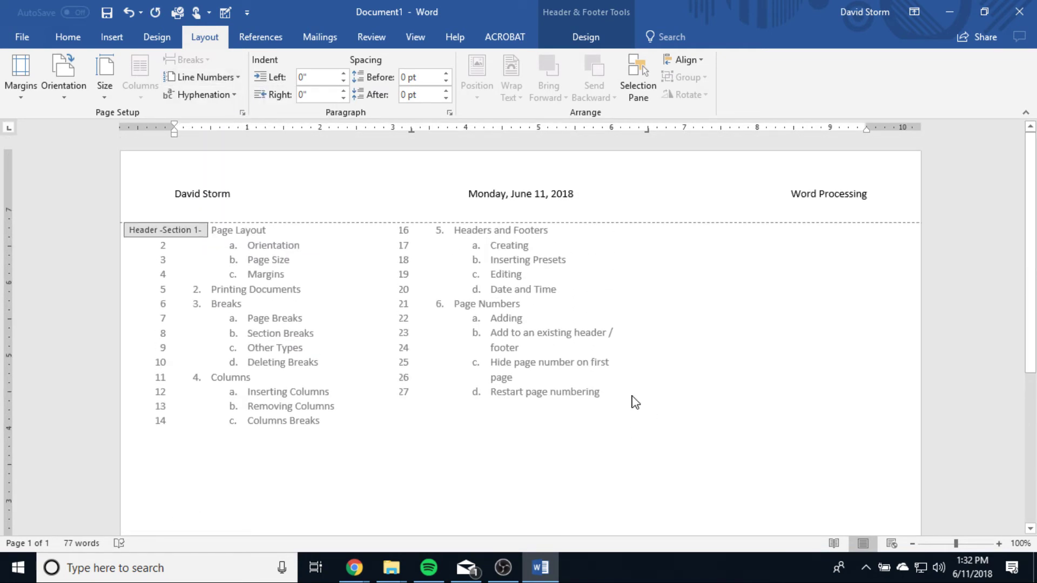
scroll(636, 403, down, 3)
scroll(629, 427, up, 3)
scroll(548, 456, down, 3)
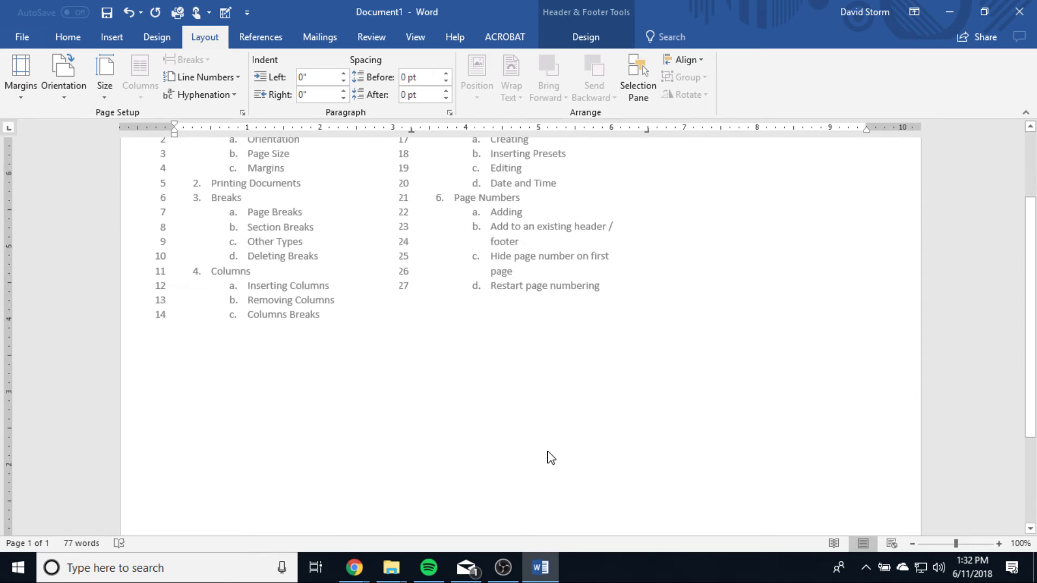
scroll(611, 437, down, 3)
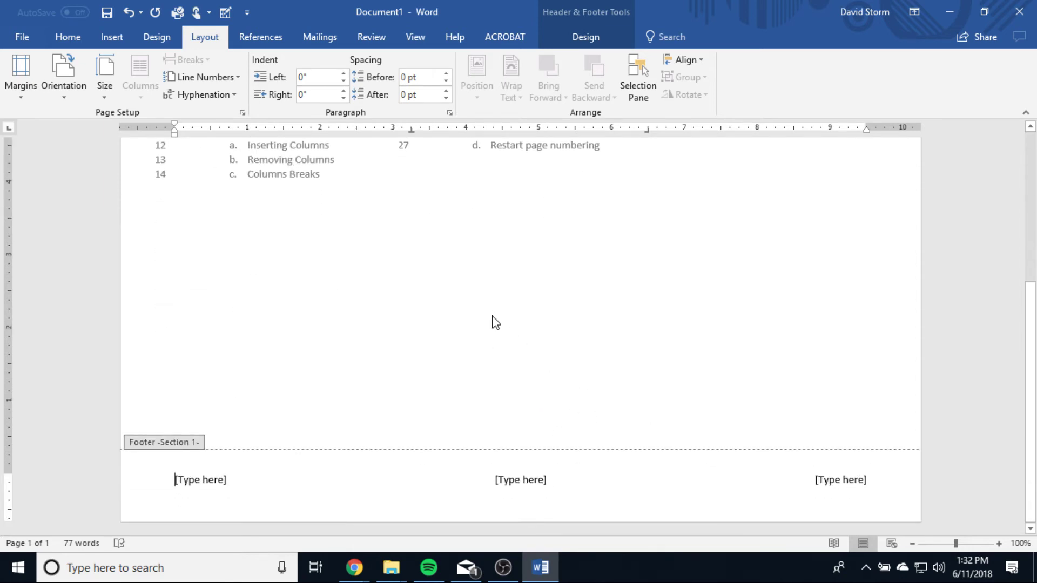
scroll(540, 378, up, 2)
double_click(560, 410)
scroll(565, 409, up, 3)
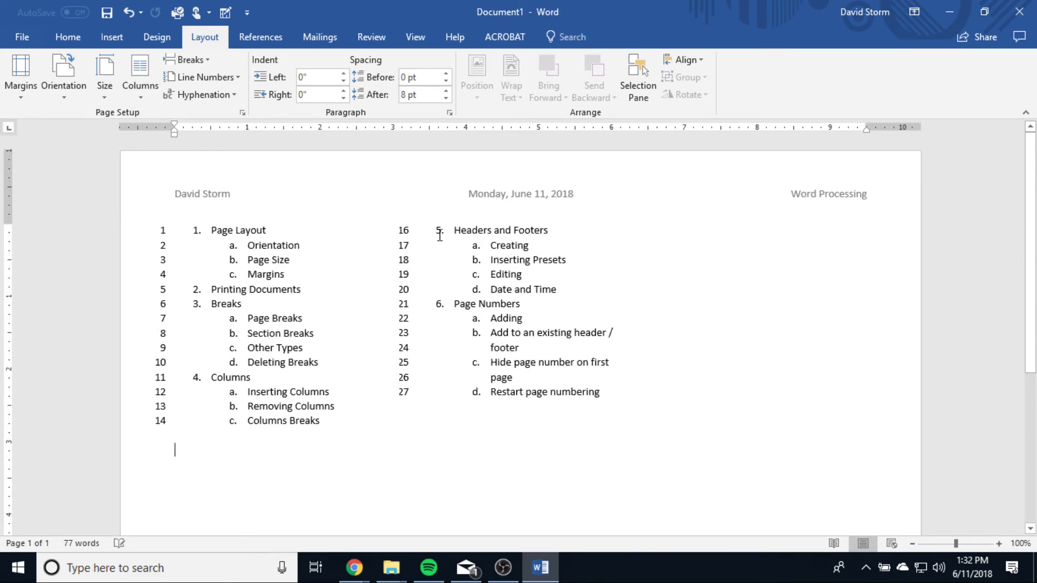
Remove line numbering from the section below the outline and from the whole selected two-column outline
click(203, 77)
click(222, 100)
click(329, 391)
drag(334, 466, 23, 203)
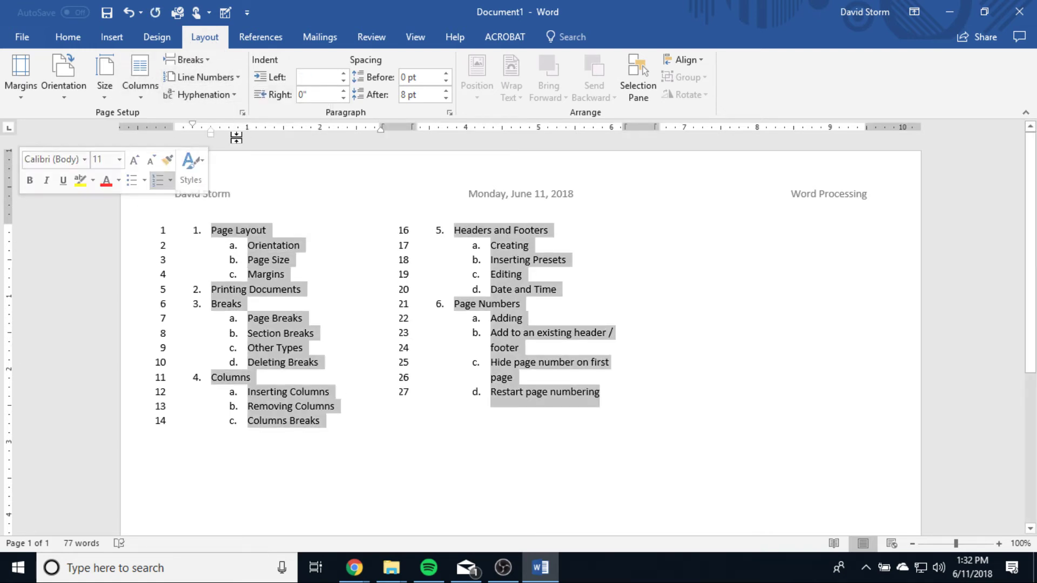
click(203, 77)
click(201, 96)
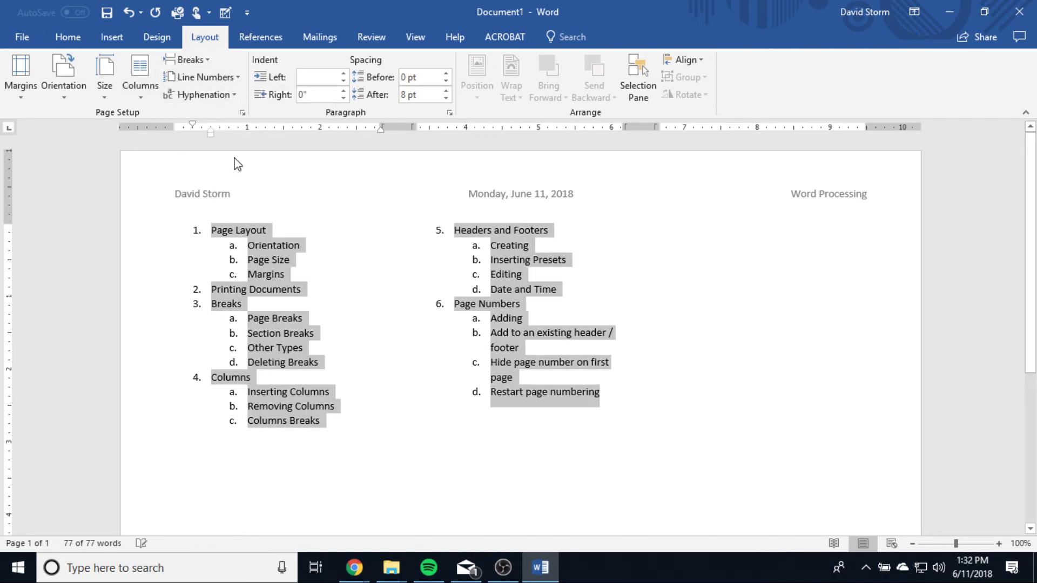
click(485, 460)
Open the footer, select its right placeholder and insert a bottom-of-page number in the Plain Number 3 style
scroll(484, 454, down, 5)
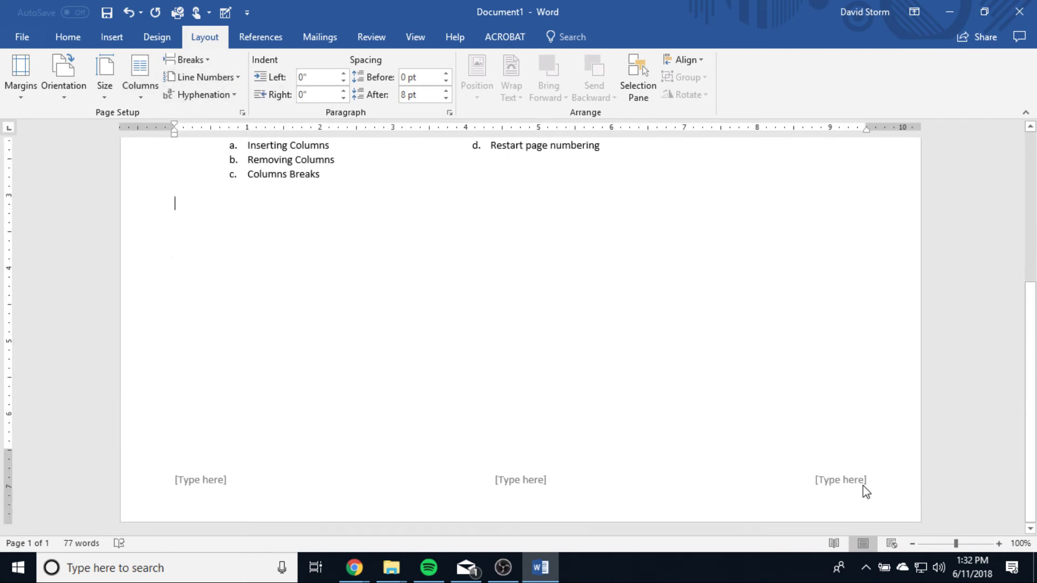
double_click(890, 485)
click(864, 482)
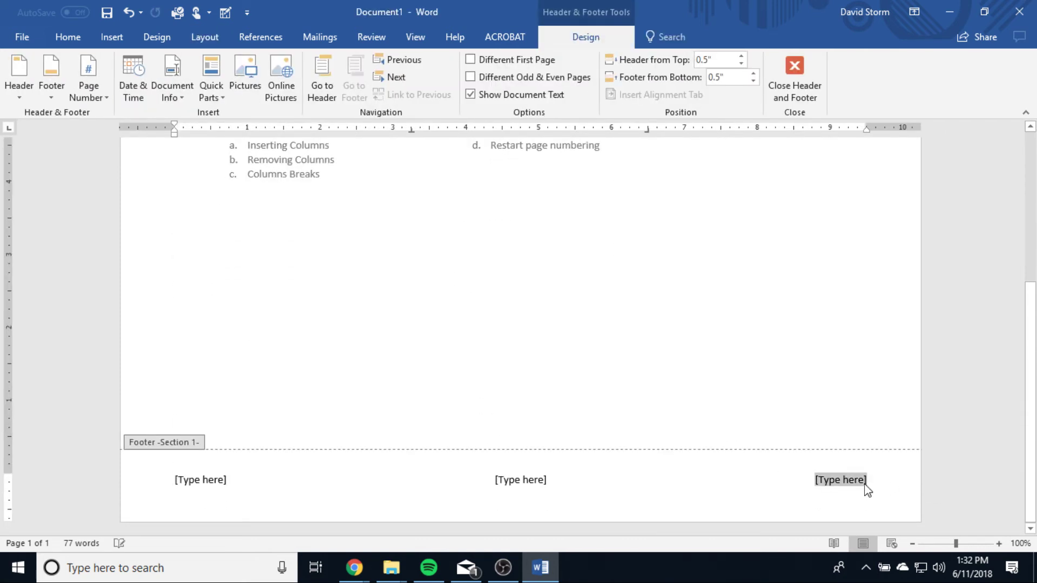
click(95, 97)
mouse_move(191, 130)
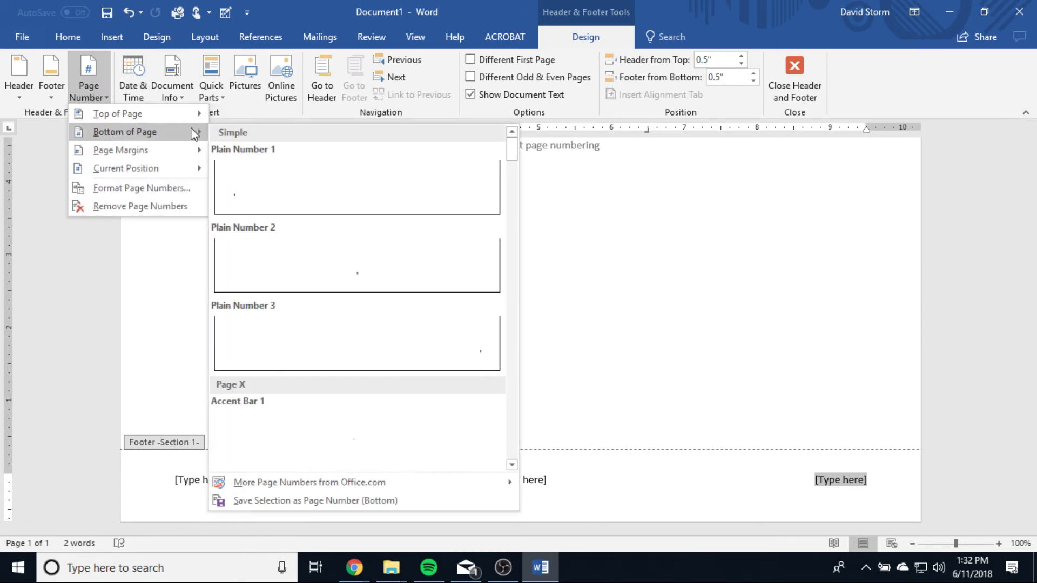
click(440, 340)
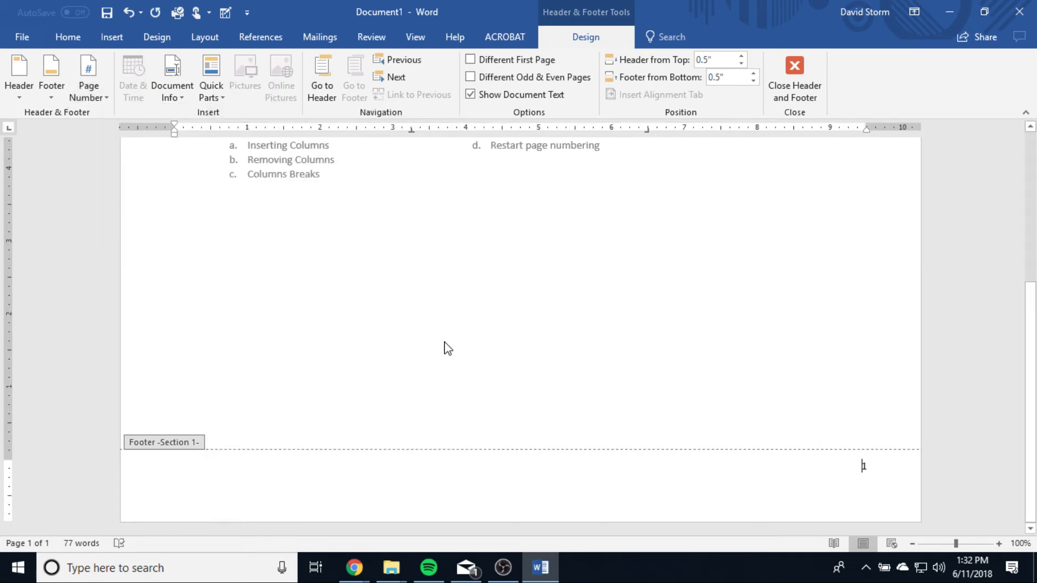
Examine the number format choices and page numbering options in the Page Number Format settings, then close them without applying changes
scroll(551, 342, up, 1)
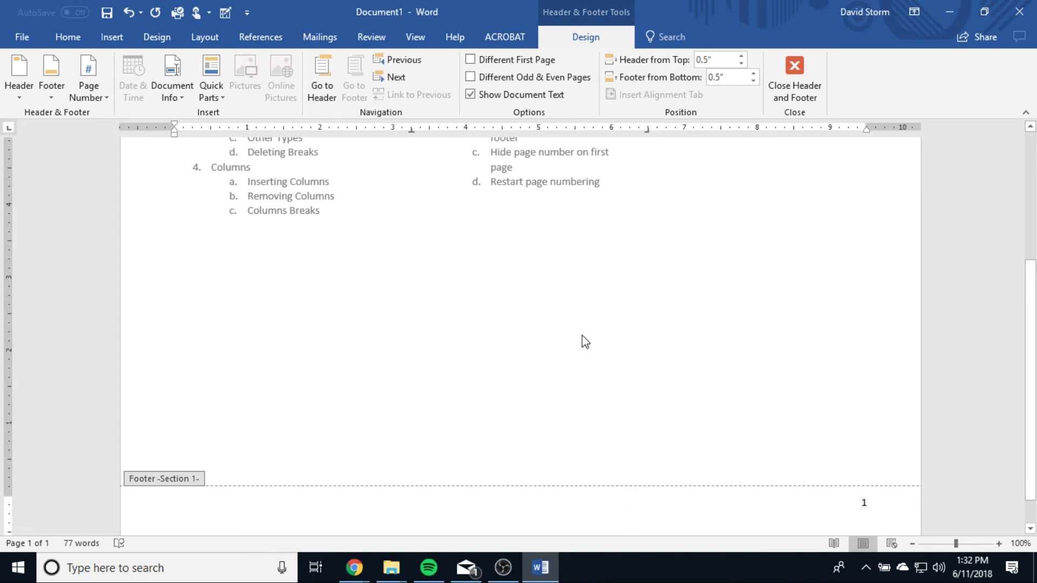
click(85, 96)
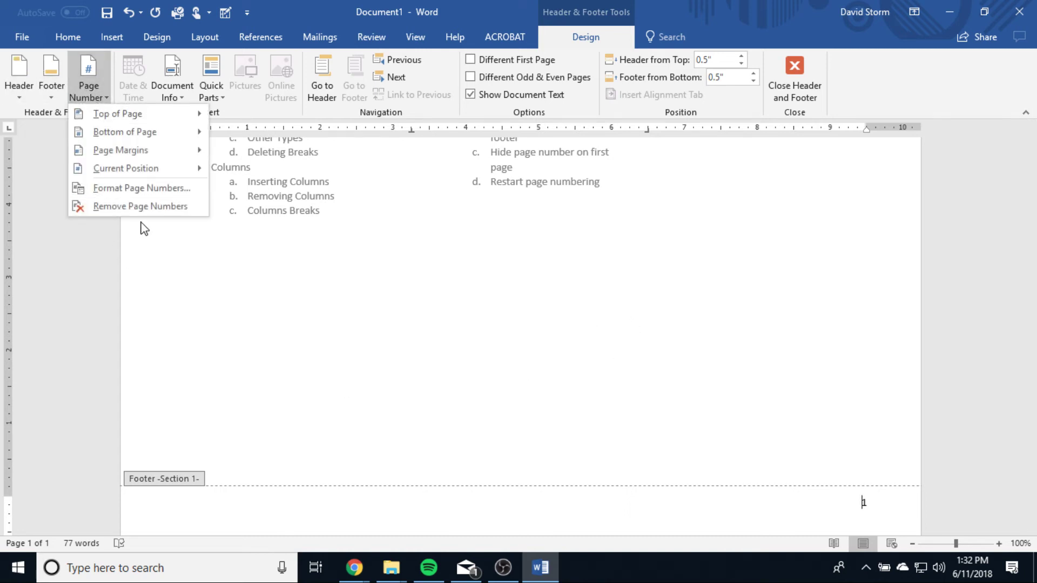
click(157, 189)
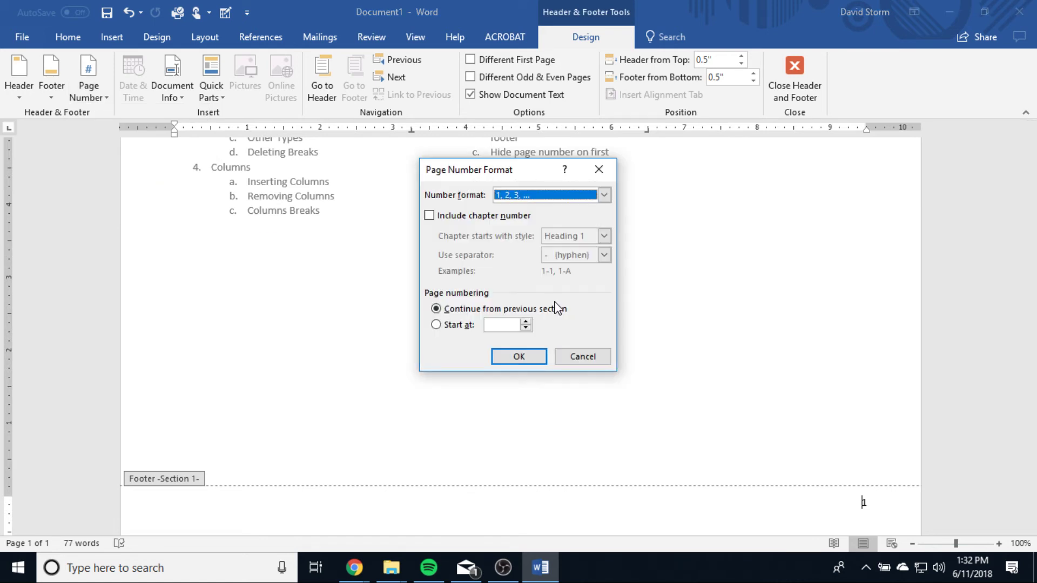
drag(521, 173, 475, 184)
click(559, 207)
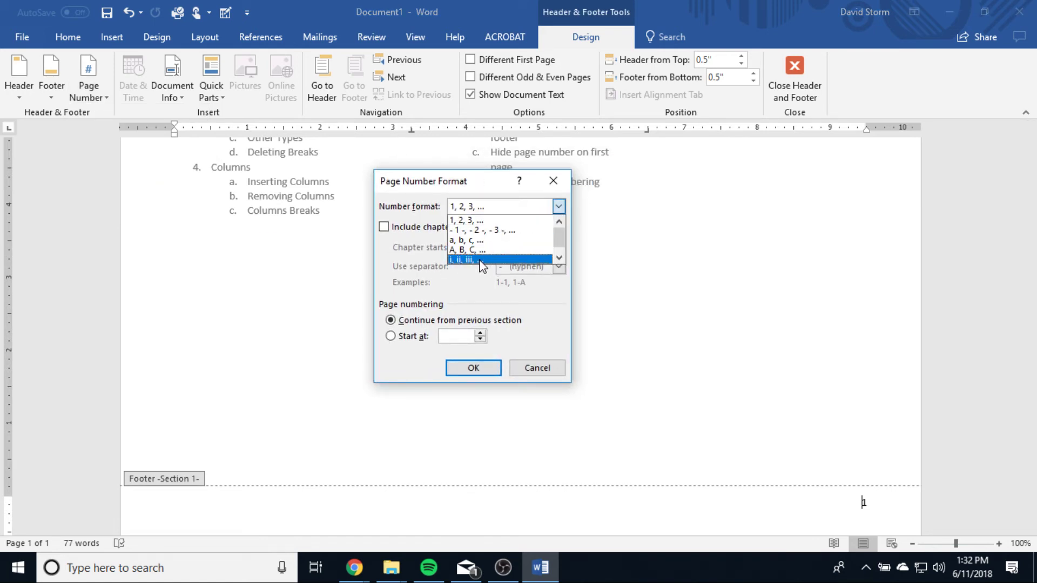
click(417, 263)
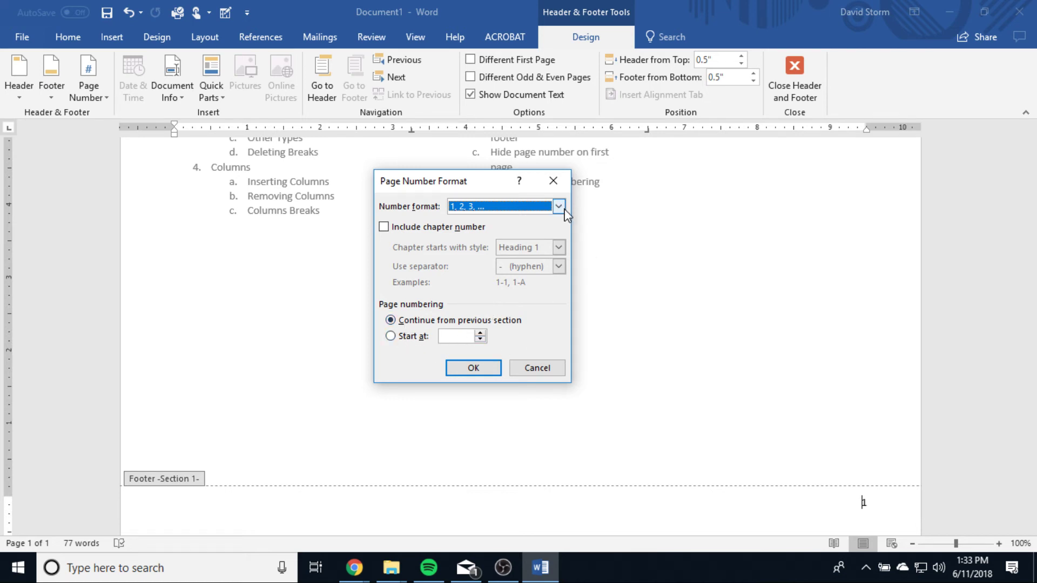
click(553, 181)
Close the footer and review the whole page, from the three-part header through the outline to the page number
double_click(603, 339)
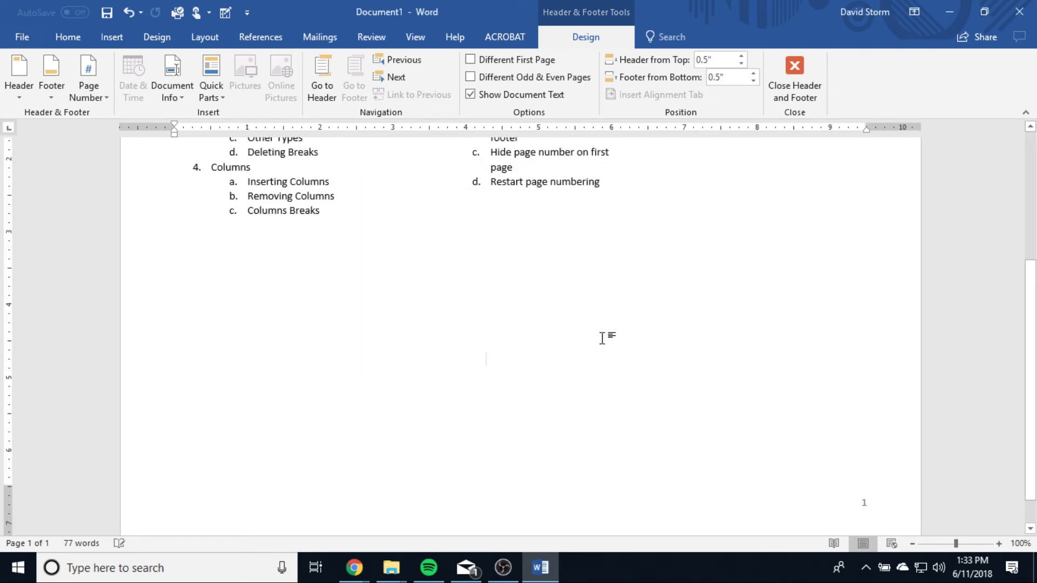
scroll(604, 338, up, 3)
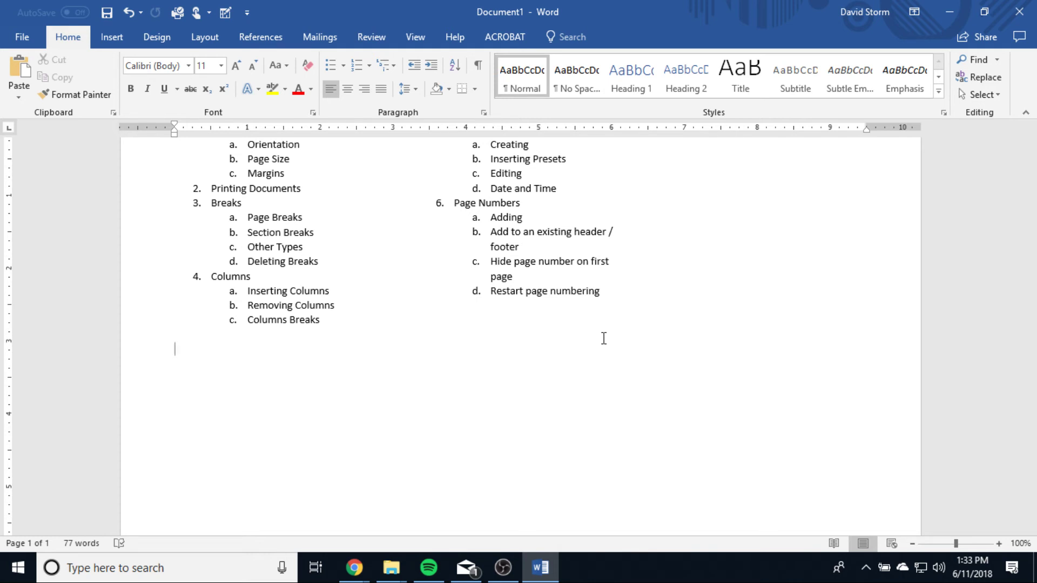
scroll(607, 345, up, 3)
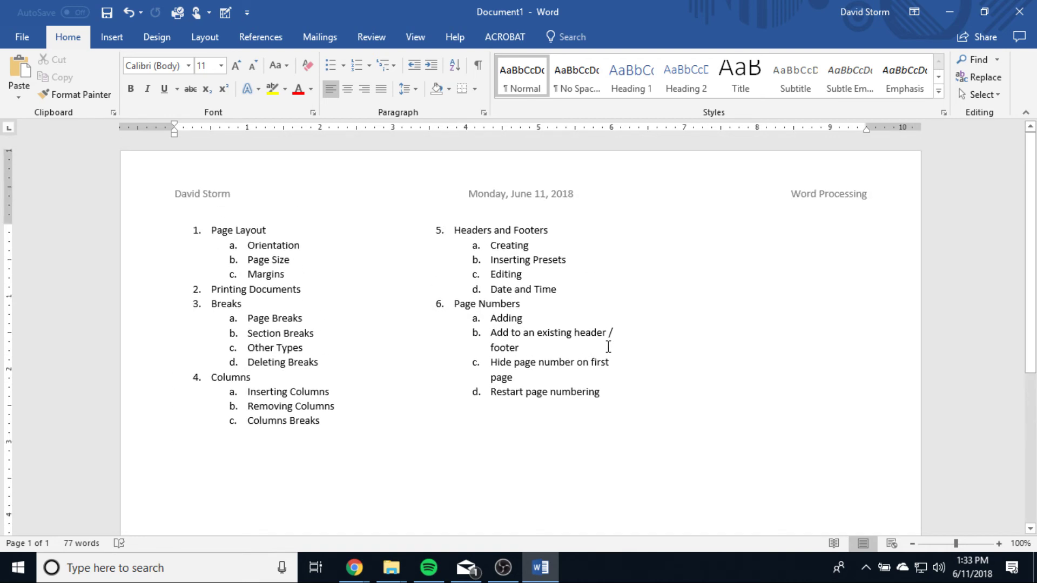
scroll(608, 346, down, 7)
scroll(611, 304, up, 6)
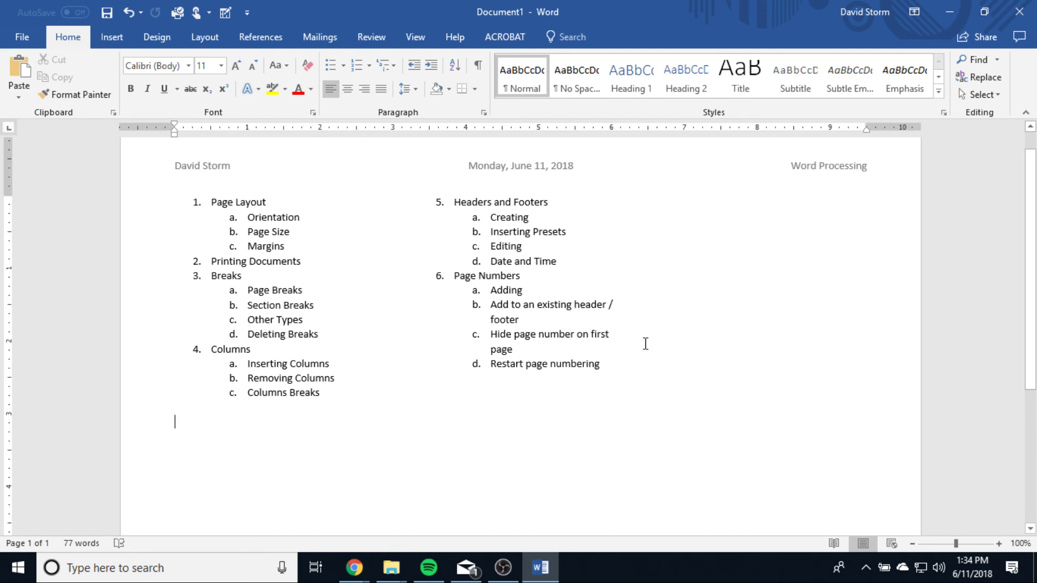
mouse_move(508, 567)
click(503, 567)
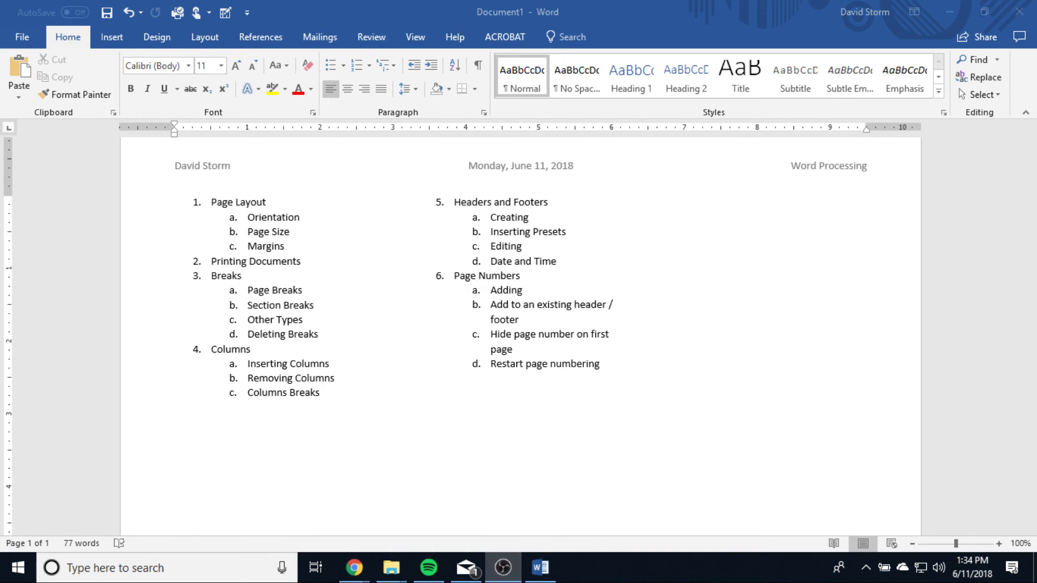